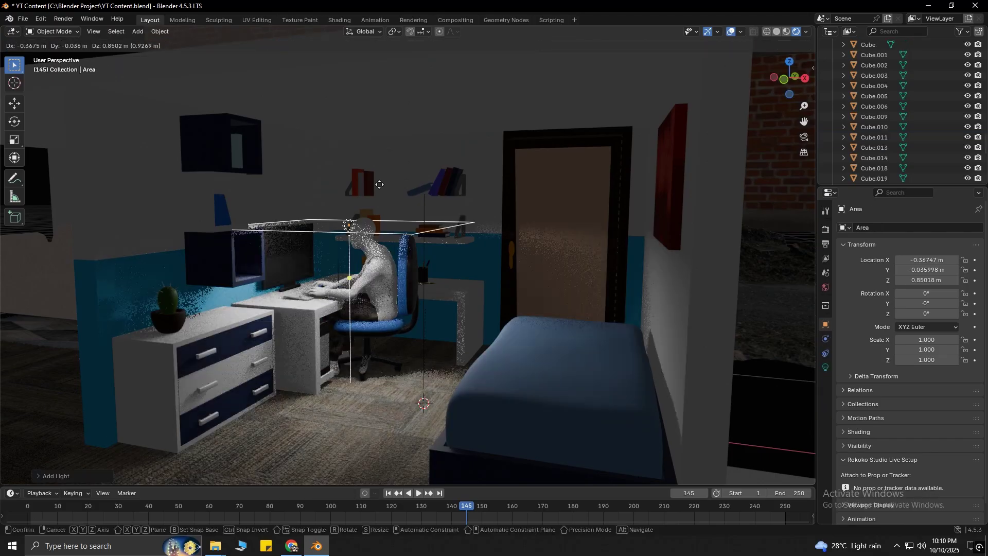
- Edit the area light's Y rotation value in the Object properties panel
double_click(934, 303)
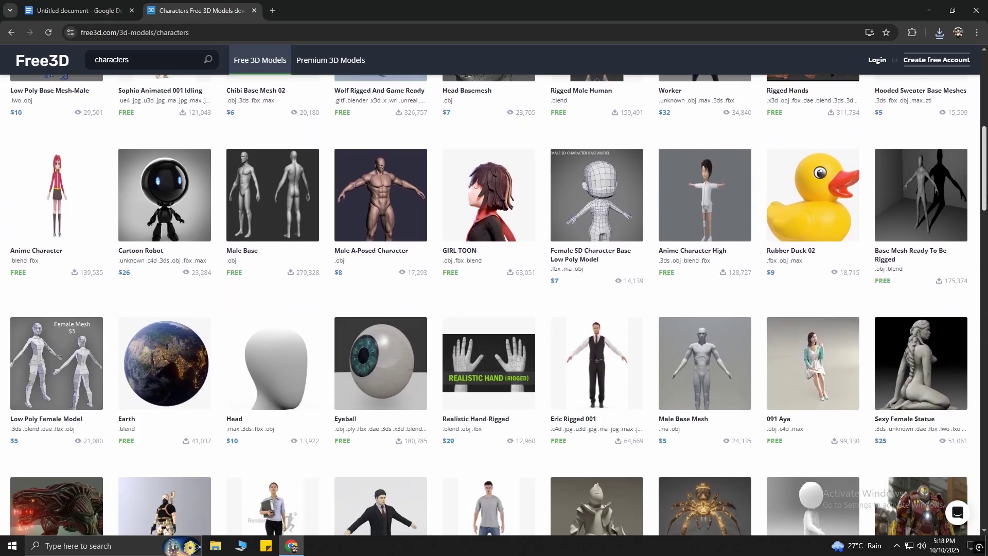
- Browse the Free3D, CONNECT, Mixamo and Sketchfab results, and subscribe to the YouTube channel
scroll(494, 288, "down", 5)
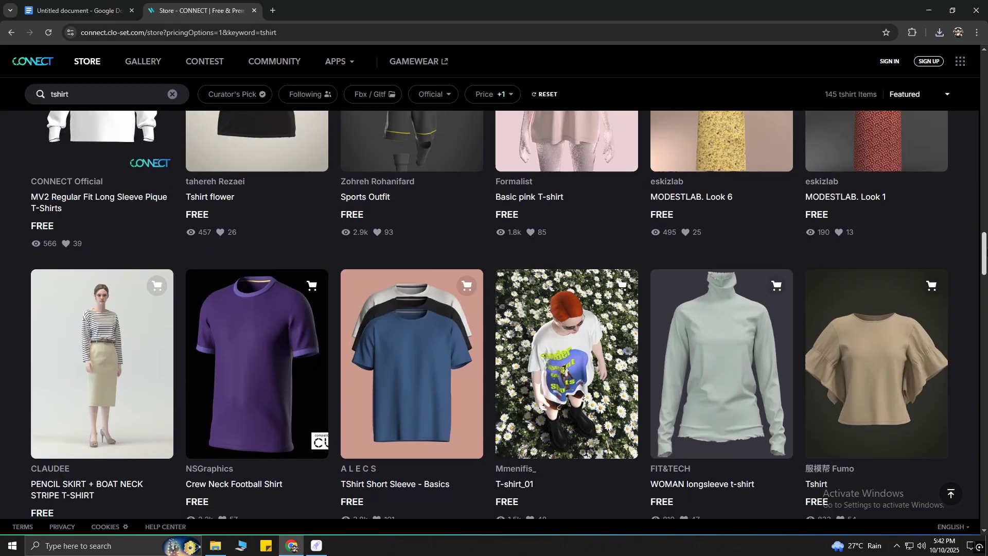
scroll(495, 289, "down", 10)
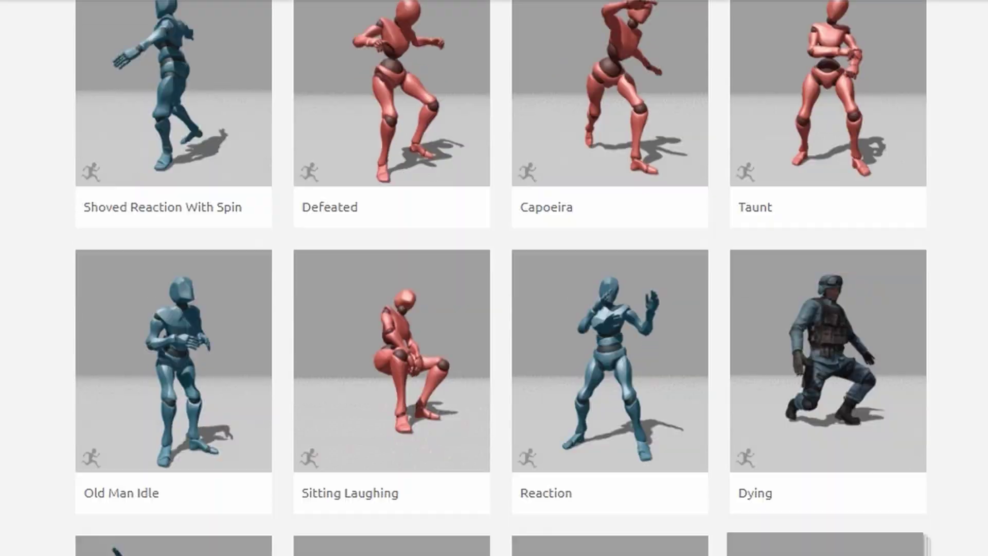
scroll(494, 278, "down", 8)
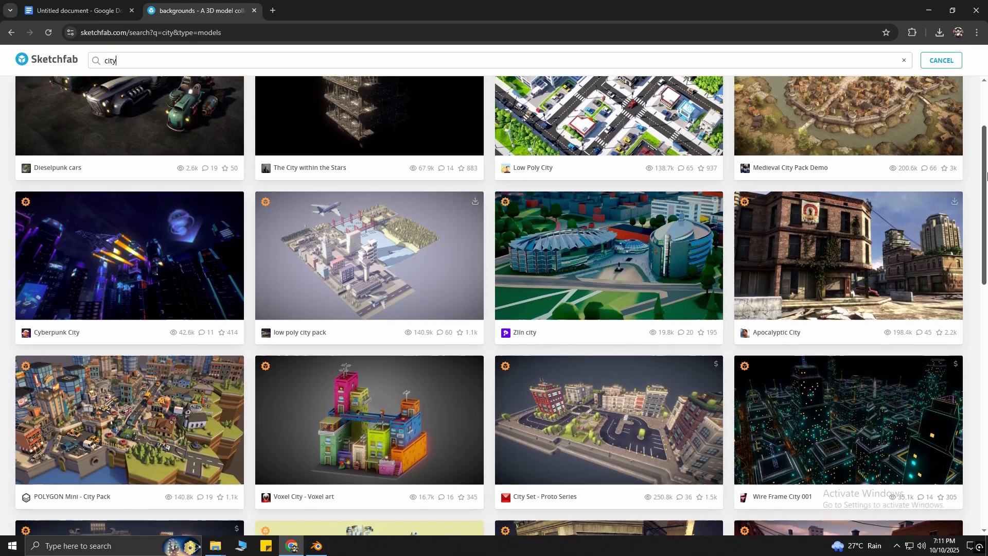
scroll(986, 176, "down", 12)
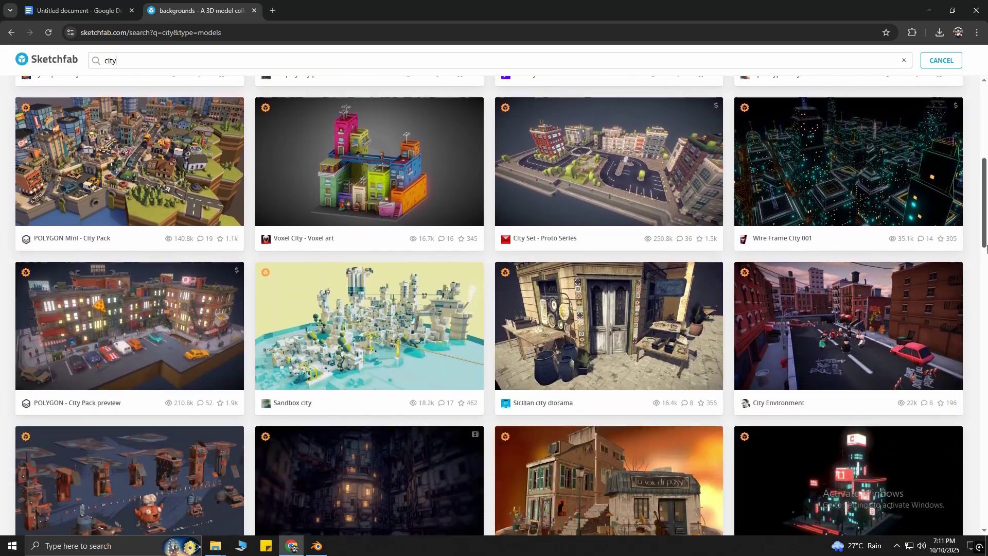
scroll(986, 322, "down", 13)
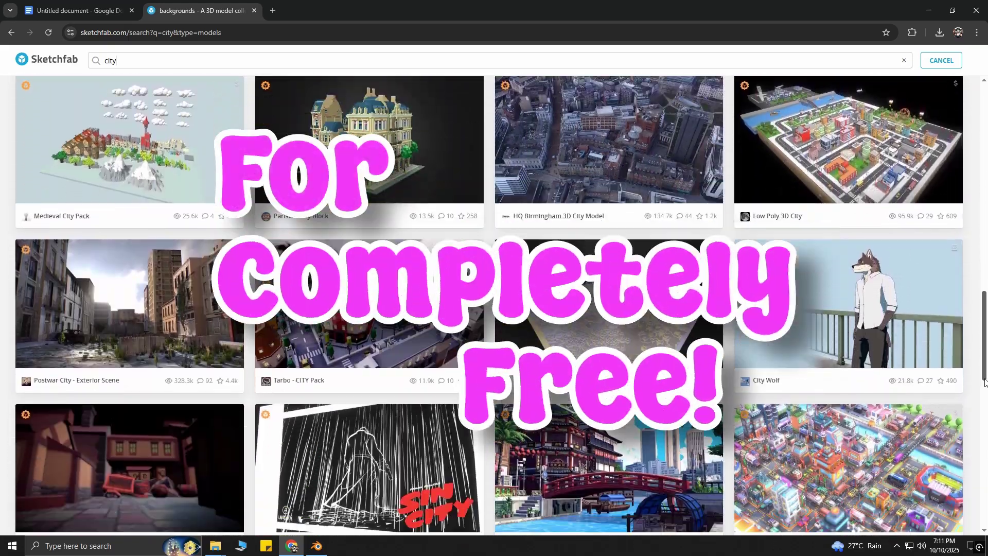
scroll(986, 440, "down", 10)
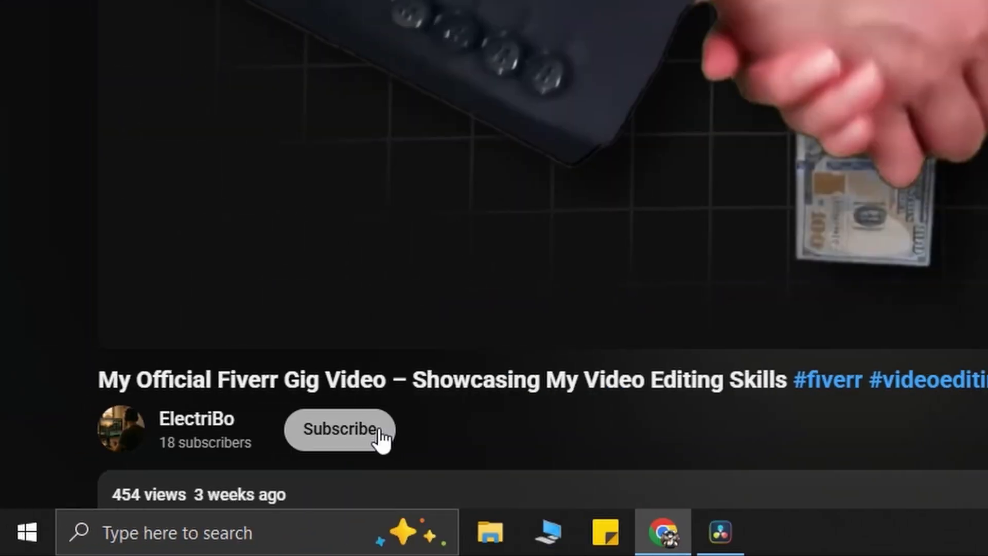
left_click(379, 435)
scroll(379, 360, "down", 3)
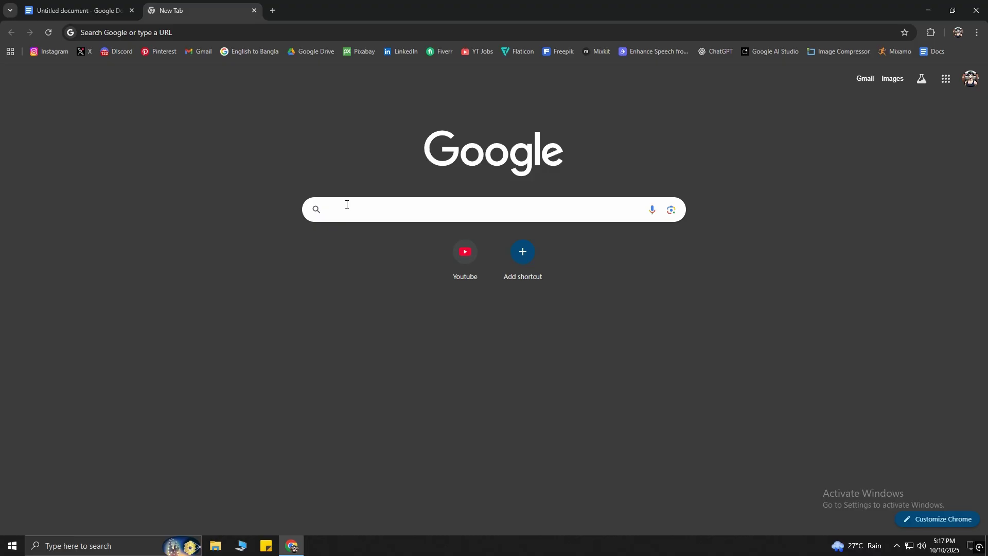
- Search Google for '3d character model' and download Free3D's Base Mesh Ready To Be Rigged model
left_click(347, 204)
type("3d character mo")
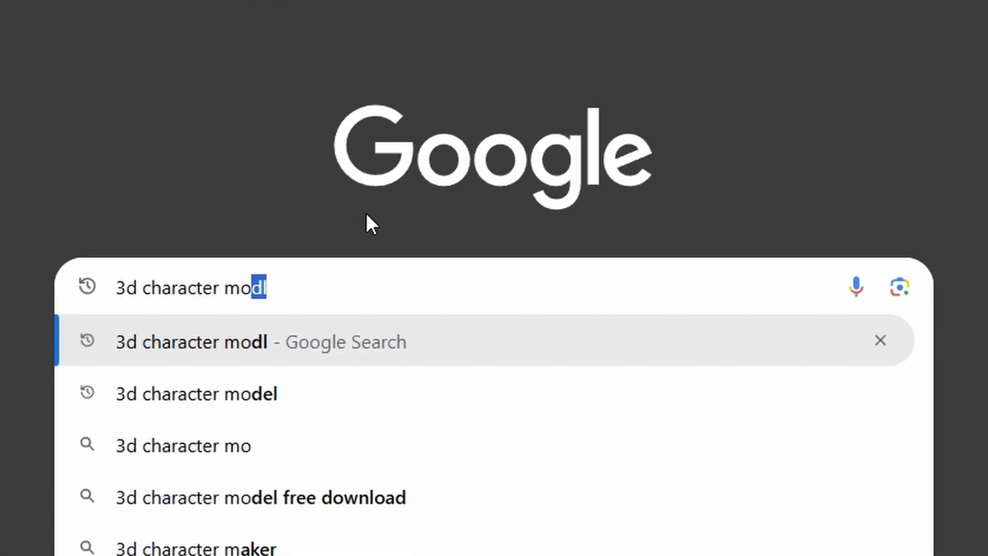
type("del")
key("Return")
left_click(858, 325)
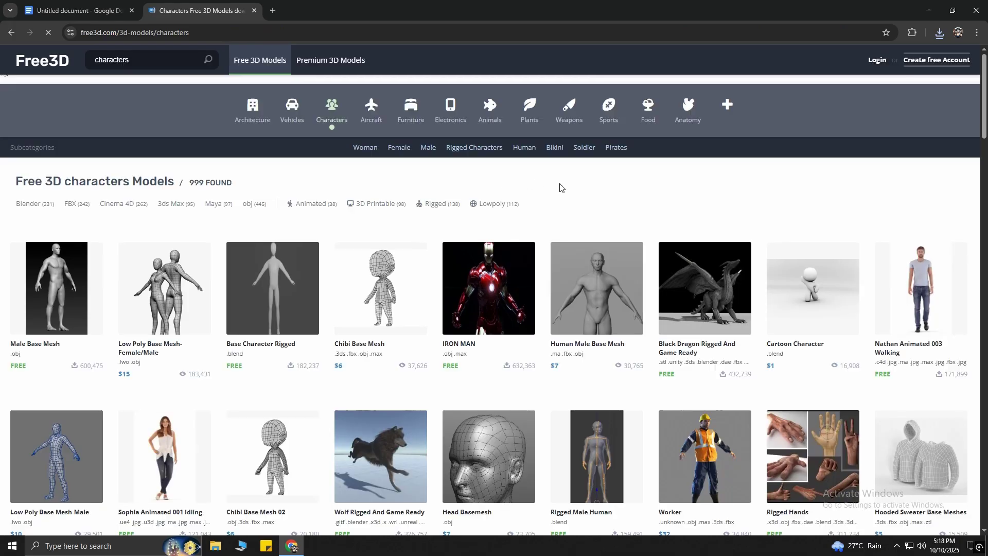
scroll(672, 215, "down", 1)
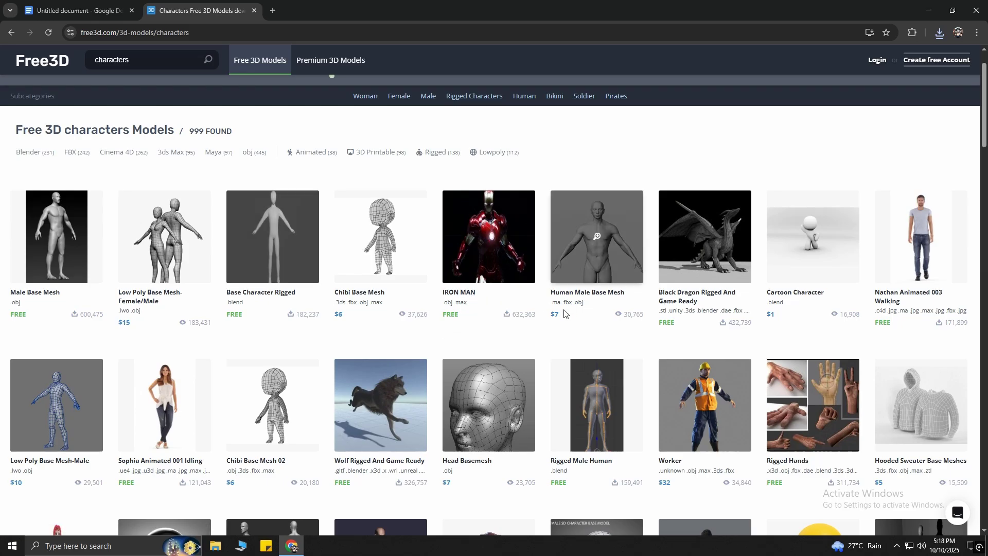
scroll(965, 250, "down", 4)
scroll(965, 251, "down", 1)
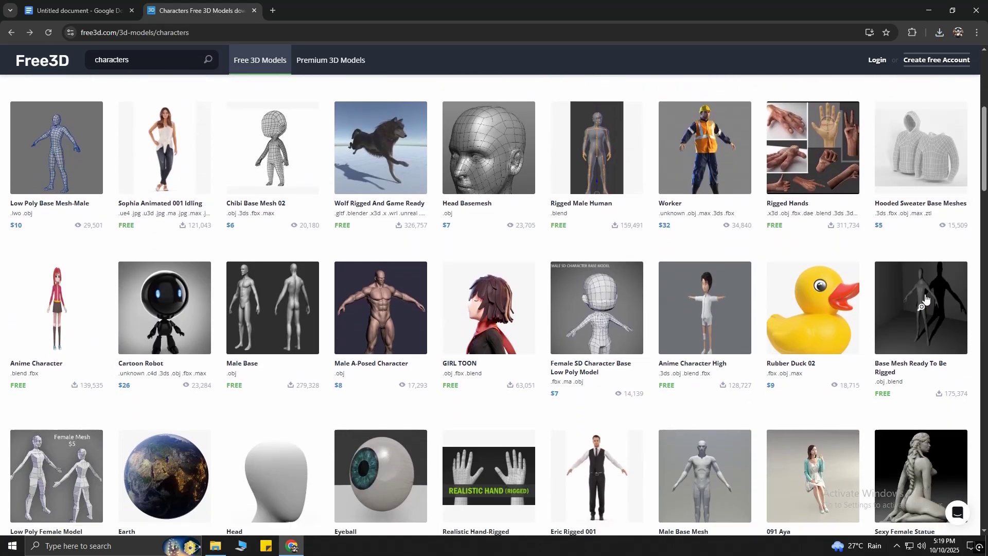
left_click(925, 298)
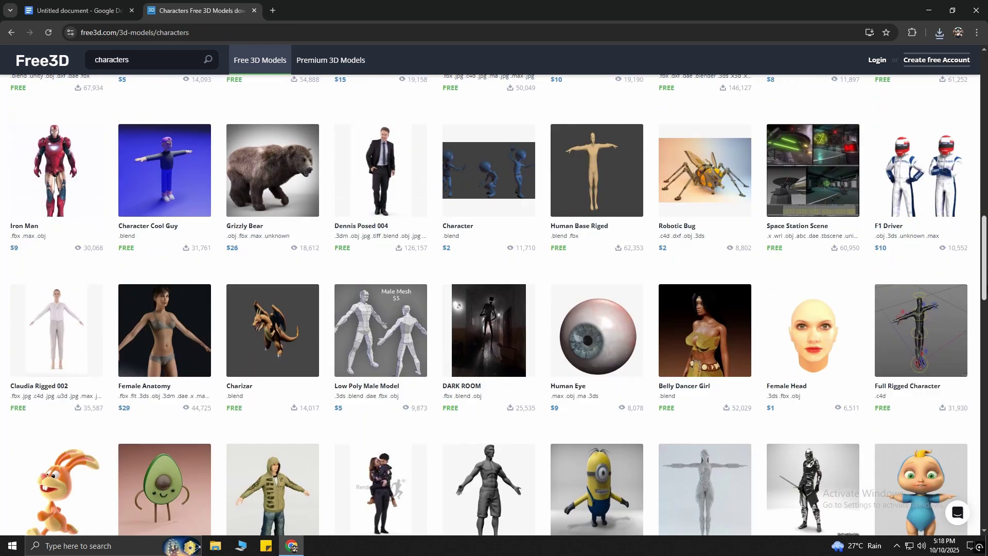
scroll(494, 303, "down", 7)
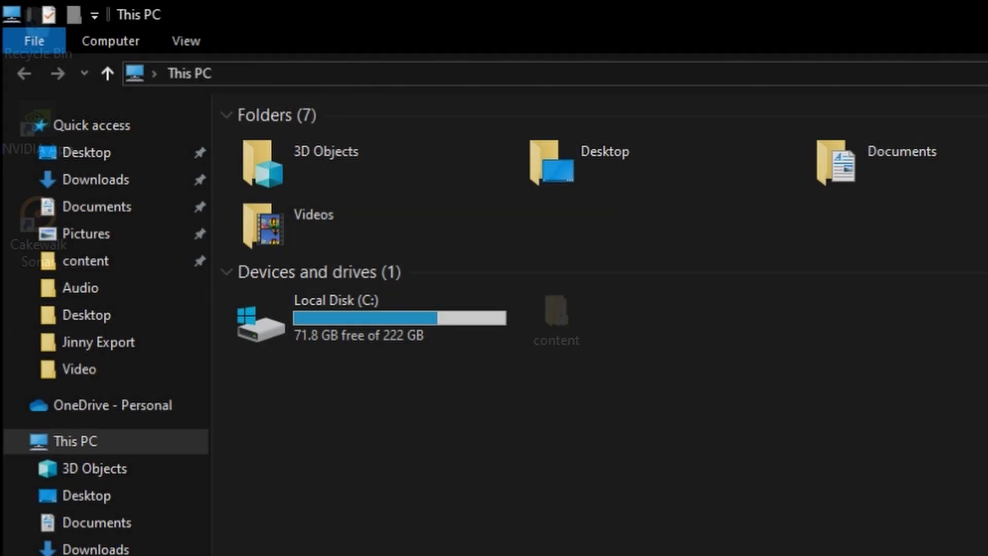
- Extract the downloaded Base_Mesh zip into a new folder in Downloads
left_click(65, 182)
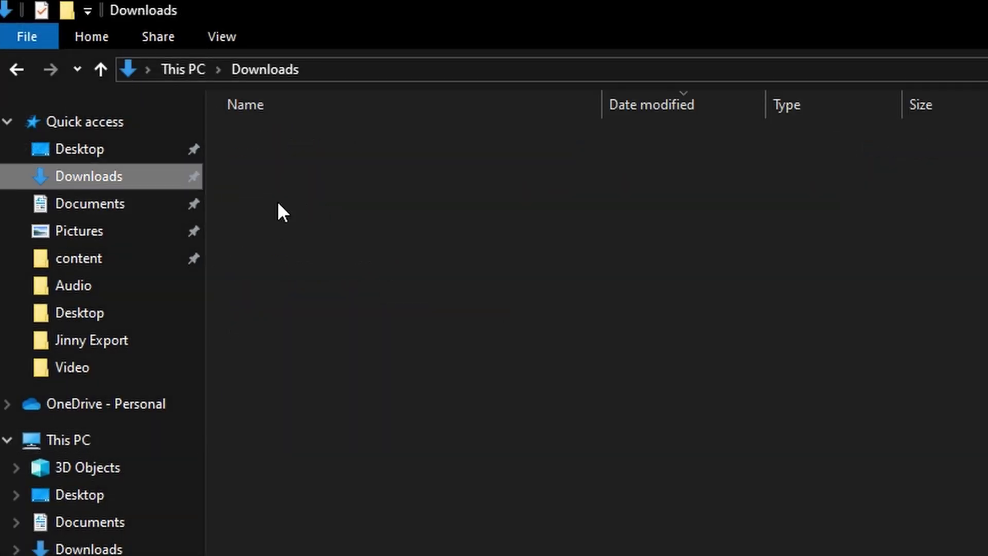
left_click(367, 179)
right_click(361, 177)
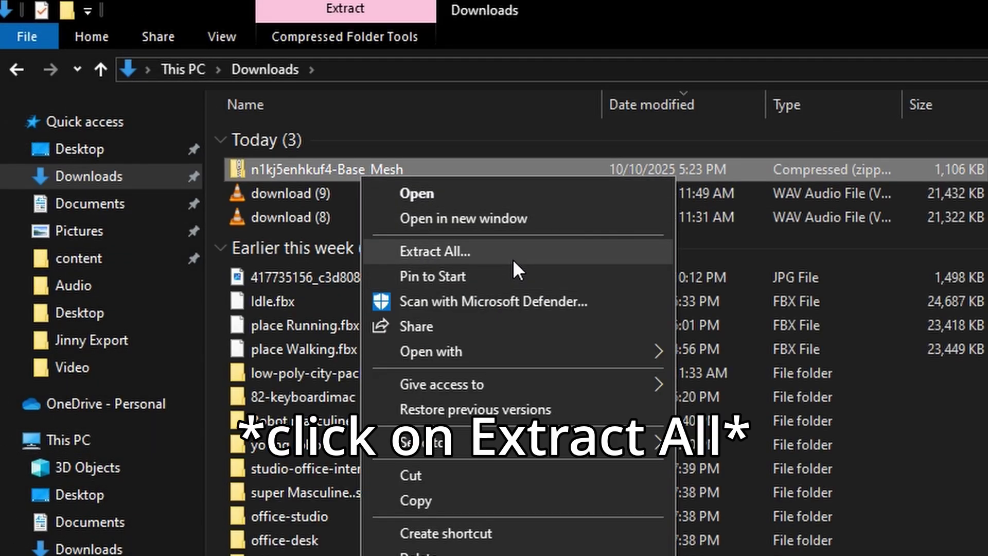
left_click(486, 251)
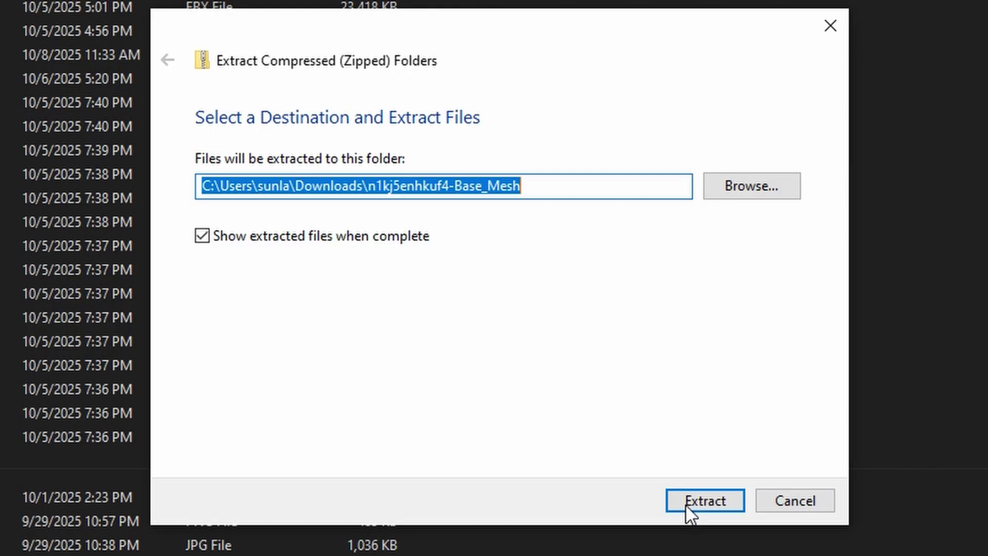
left_click(690, 499)
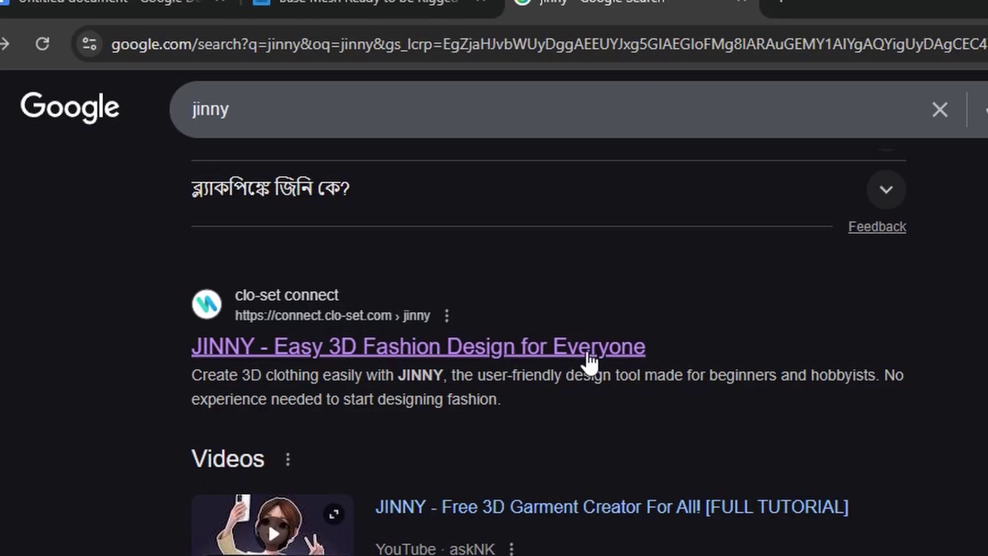
- Open the JINNY page on CONNECT, scroll to its download options, then browse the store grid
left_click(590, 361)
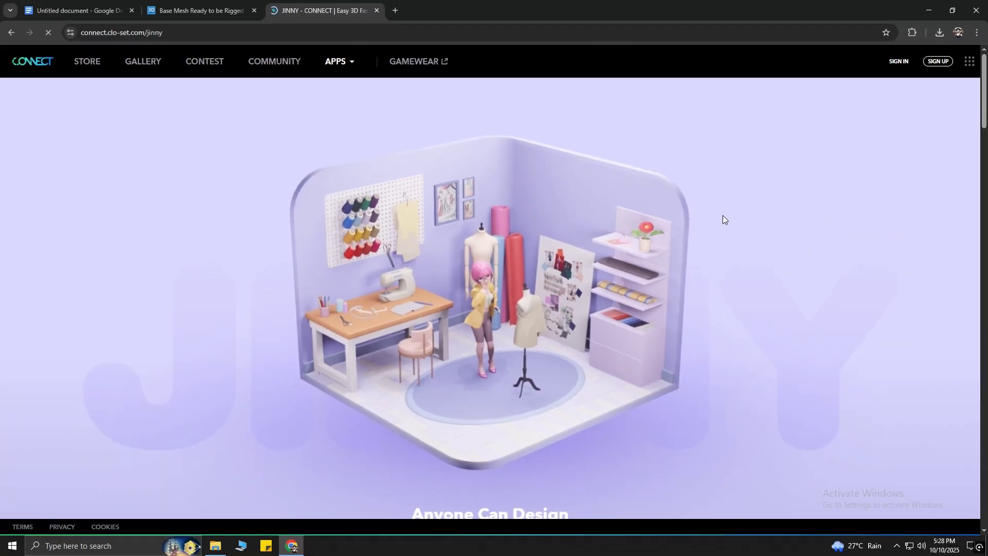
scroll(791, 224, "down", 2)
scroll(792, 223, "down", 3)
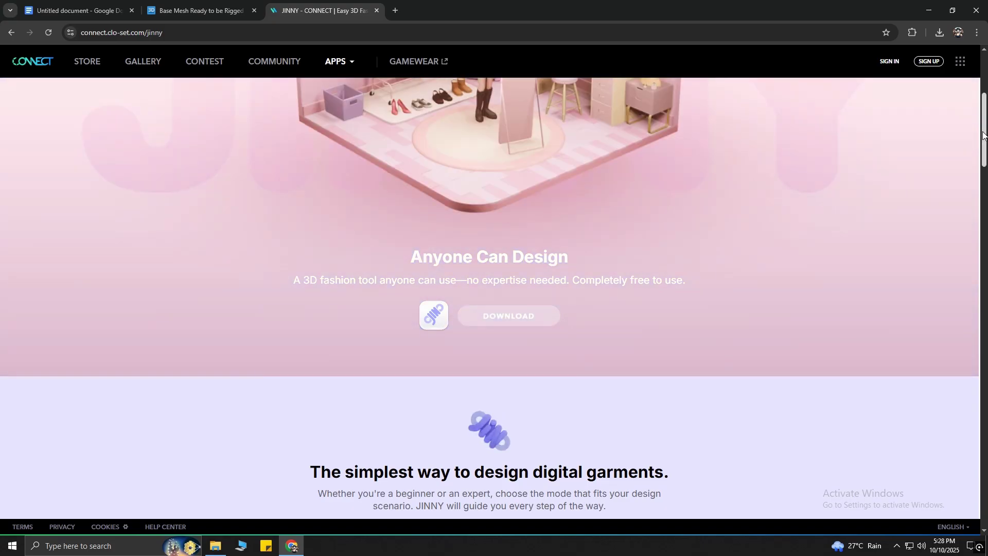
left_click_drag(984, 133, 986, 484)
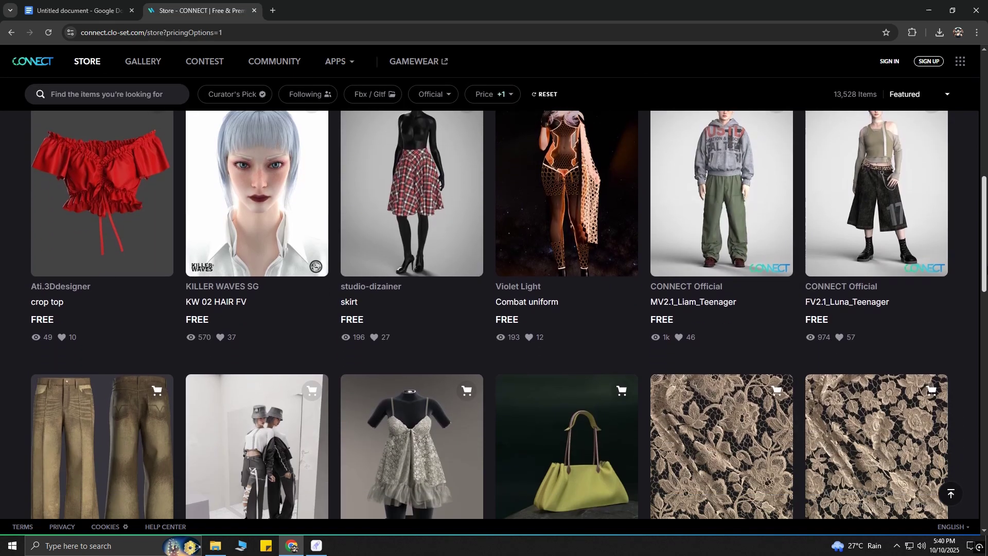
scroll(489, 309, "down", 9)
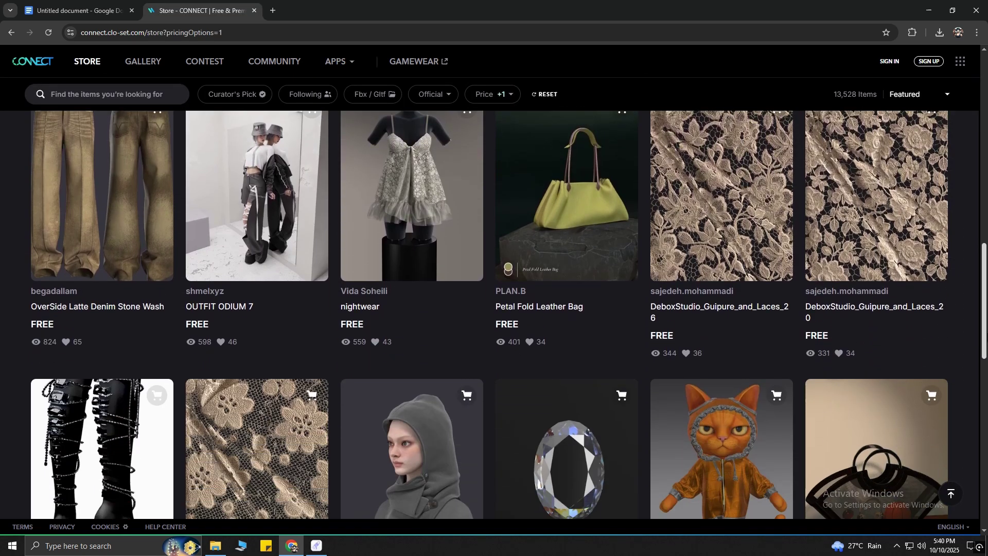
scroll(986, 489, "down", 20)
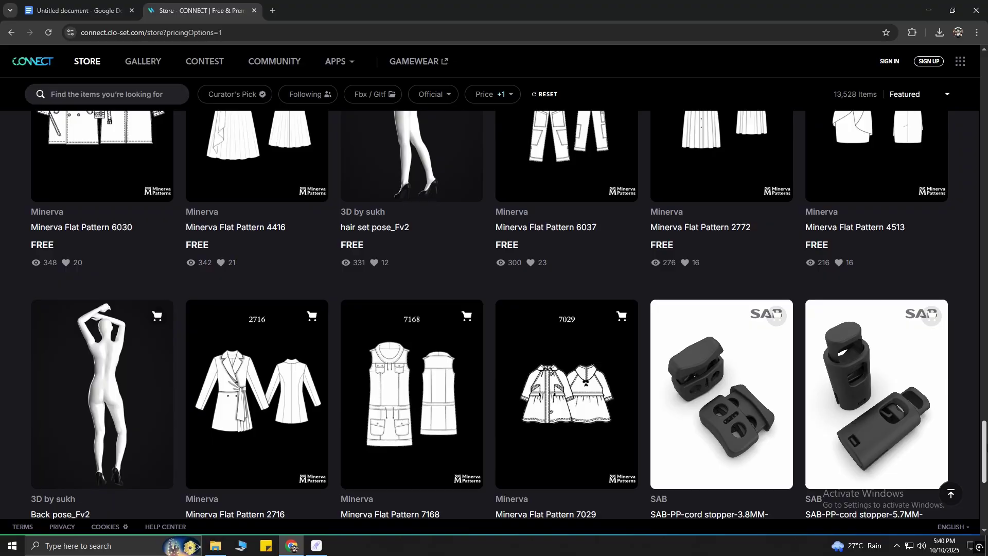
scroll(986, 490, "down", 8)
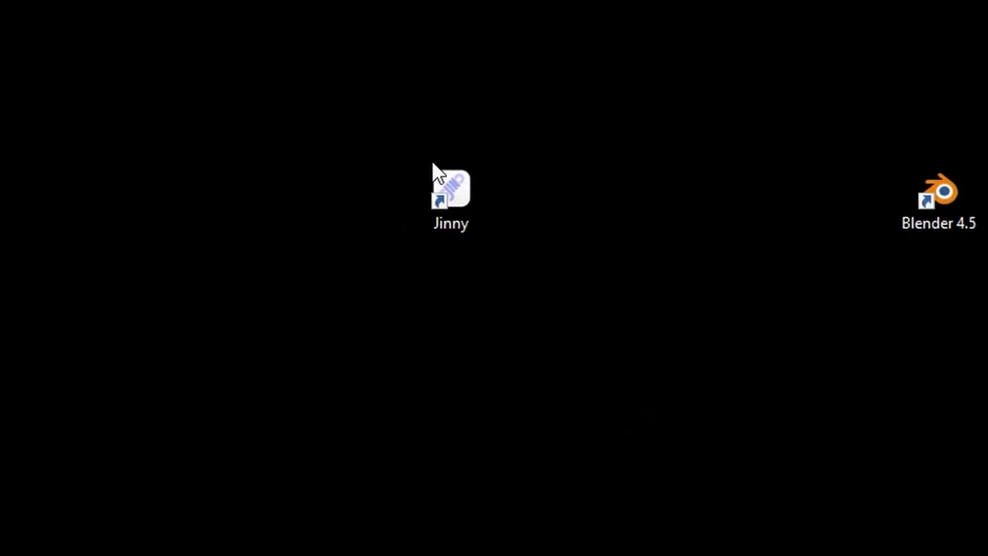
- Launch Jinny from the desktop shortcut and choose Designer Mode
double_click(477, 195)
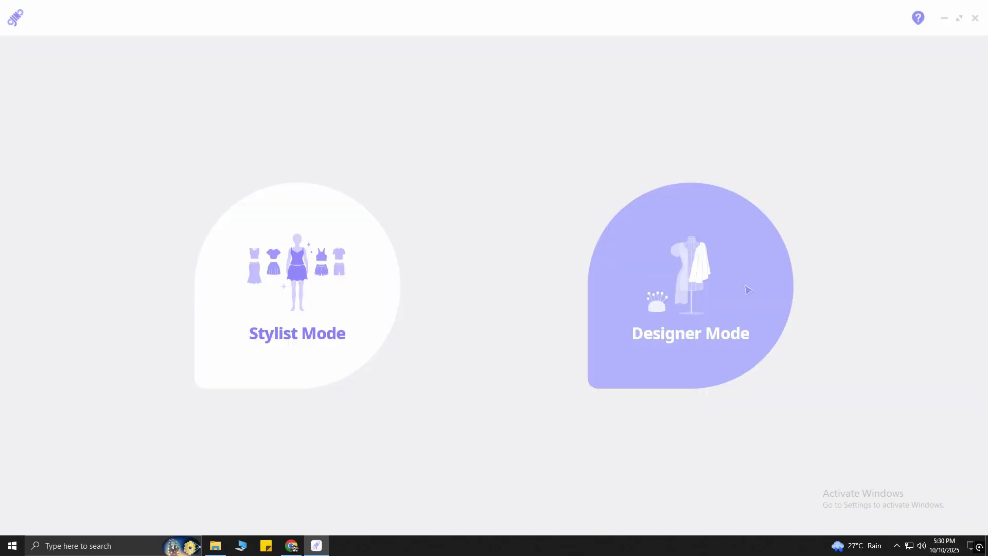
left_click(748, 289)
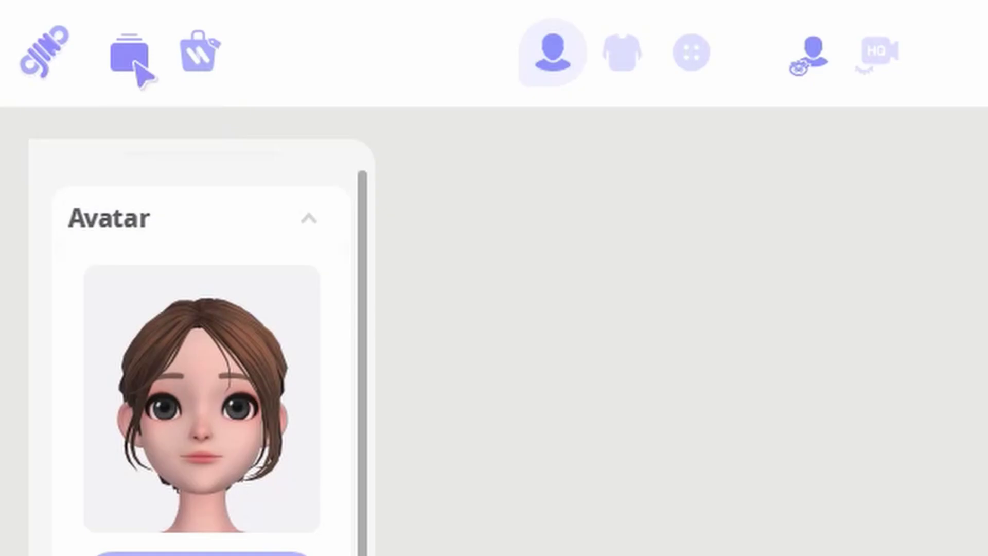
- Load 'Base Mesh sculpt 2.obj' from the extracted n1kj5enhkuf4-Base_Mesh folder as the avatar, keeping default scale and axes
left_click(135, 65)
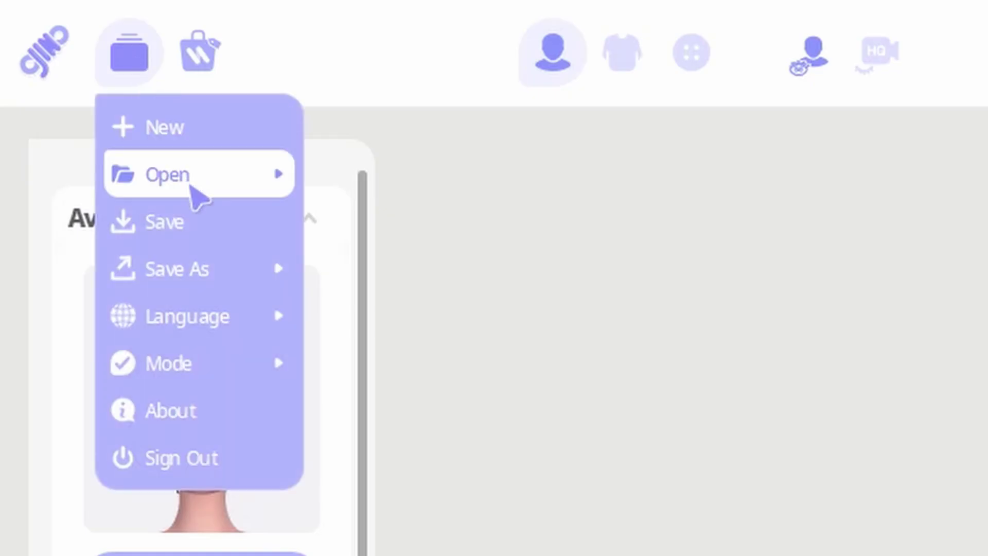
mouse_move(194, 194)
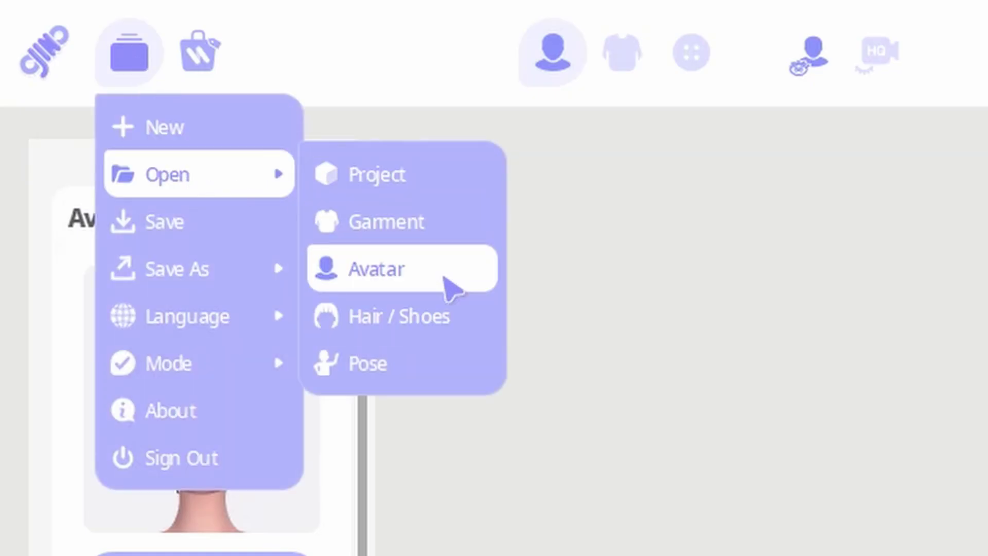
left_click(444, 277)
left_click(335, 313)
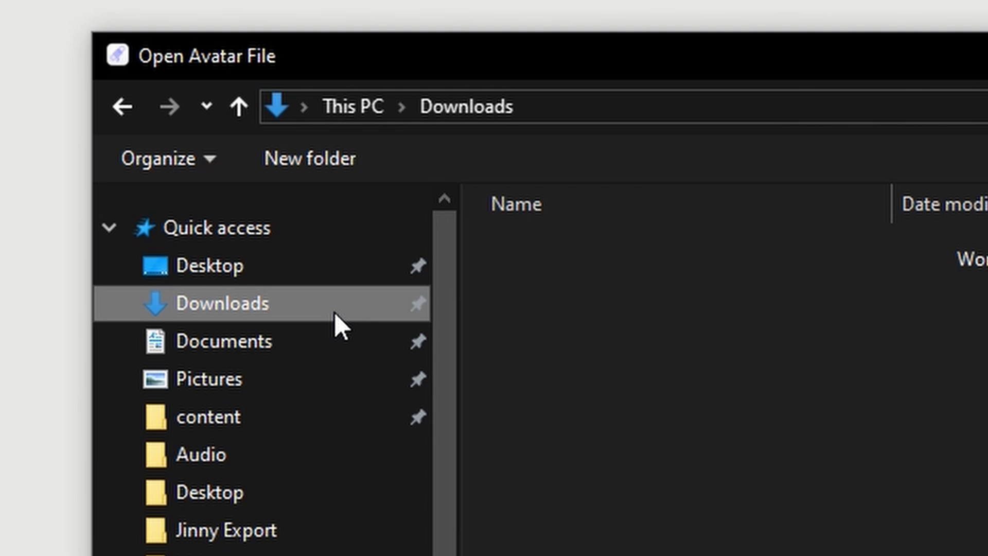
left_click(651, 291)
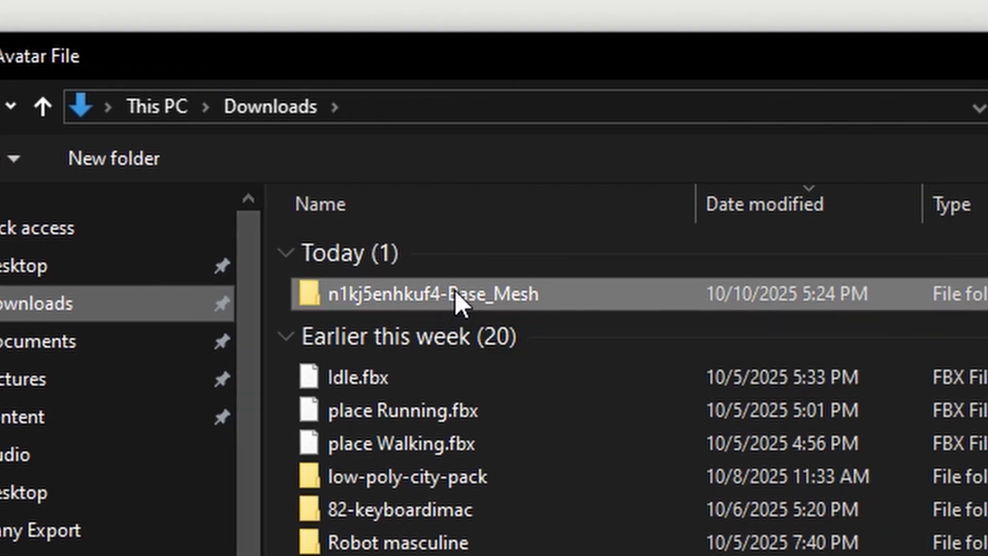
double_click(455, 293)
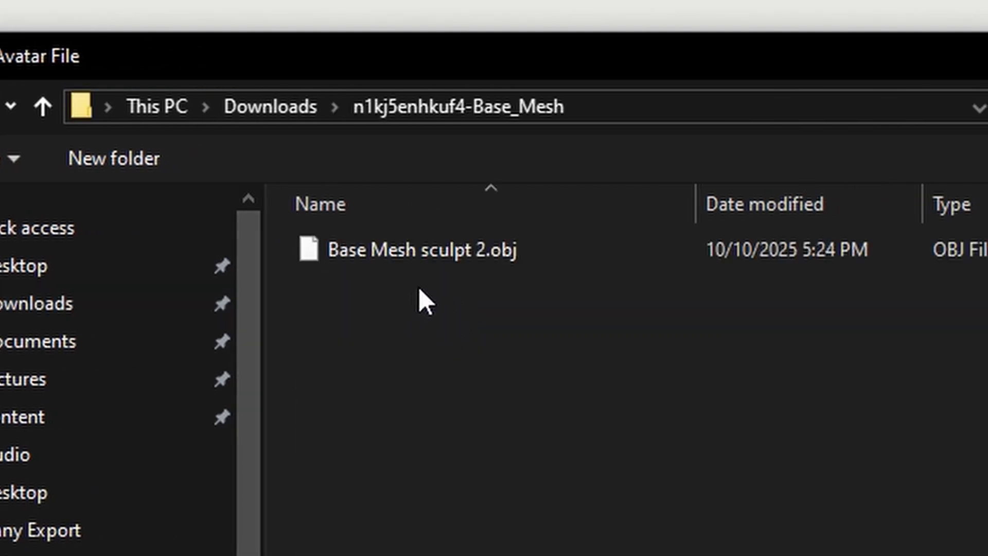
left_click(429, 252)
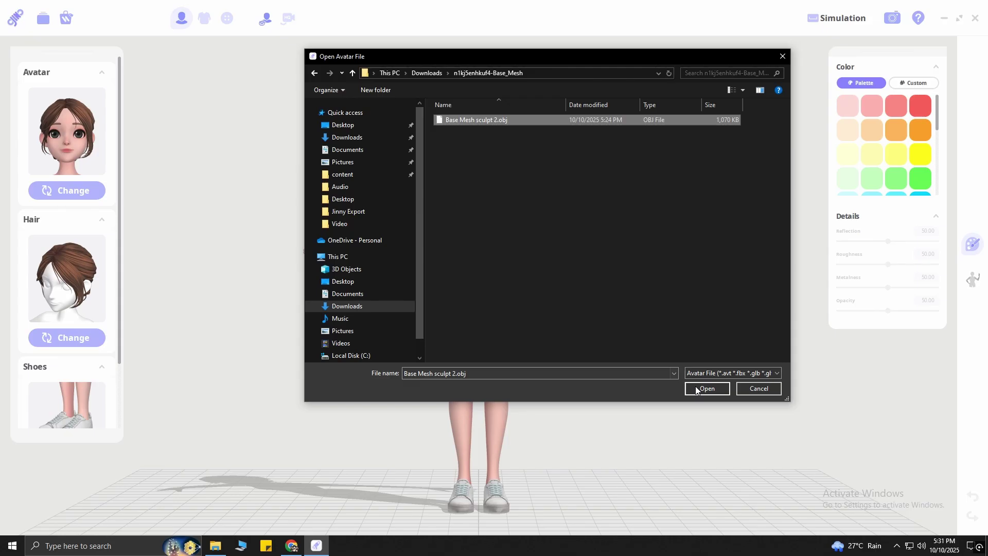
left_click(715, 391)
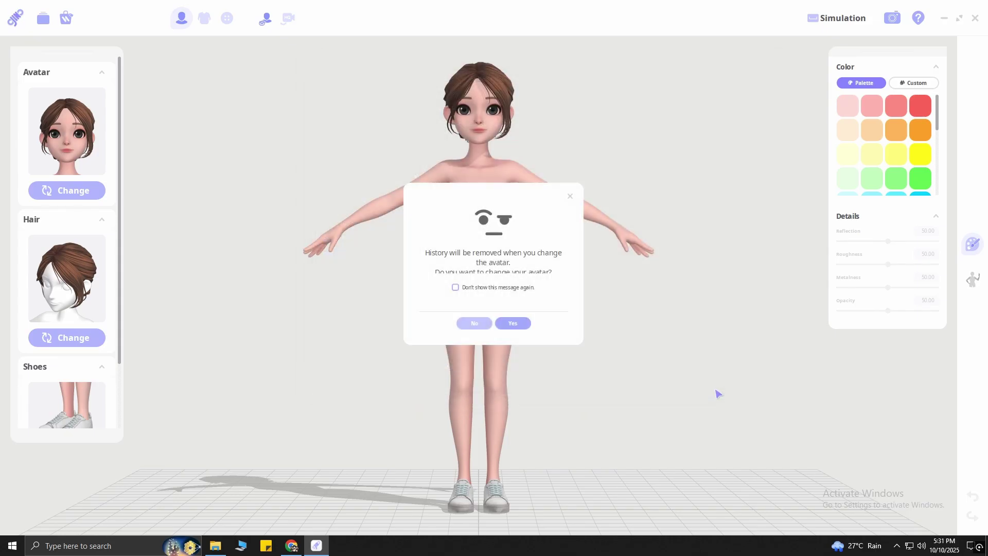
left_click(513, 323)
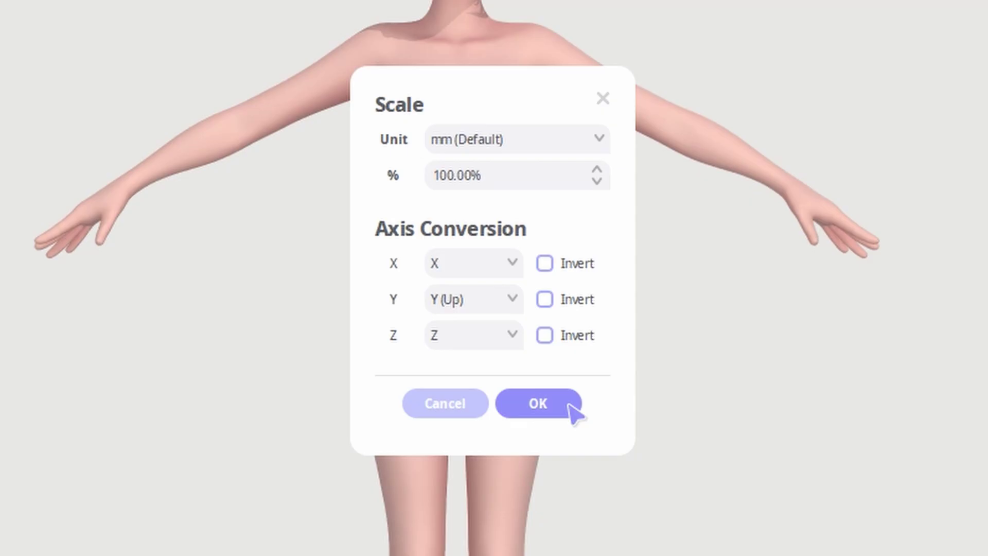
left_click(570, 406)
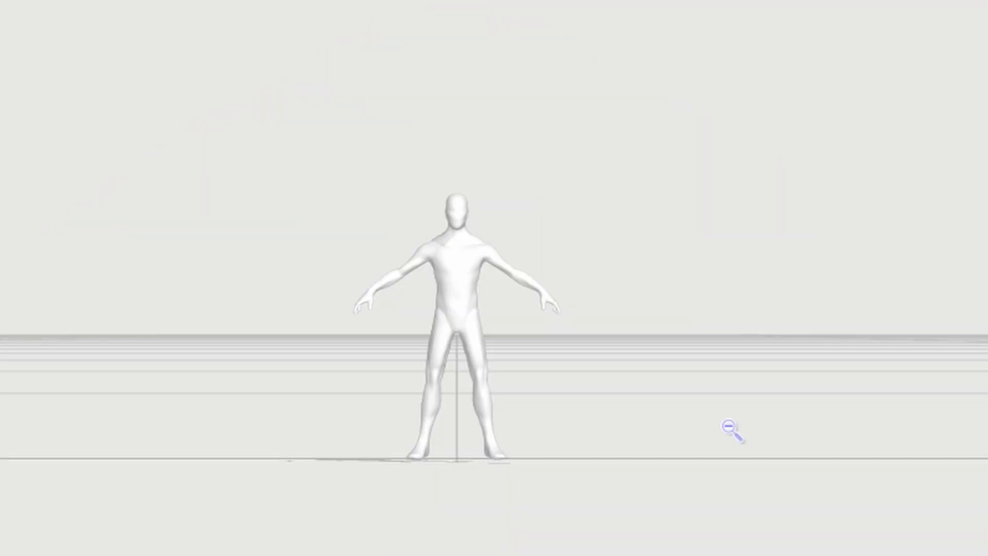
middle_click_drag(728, 430, 926, 334)
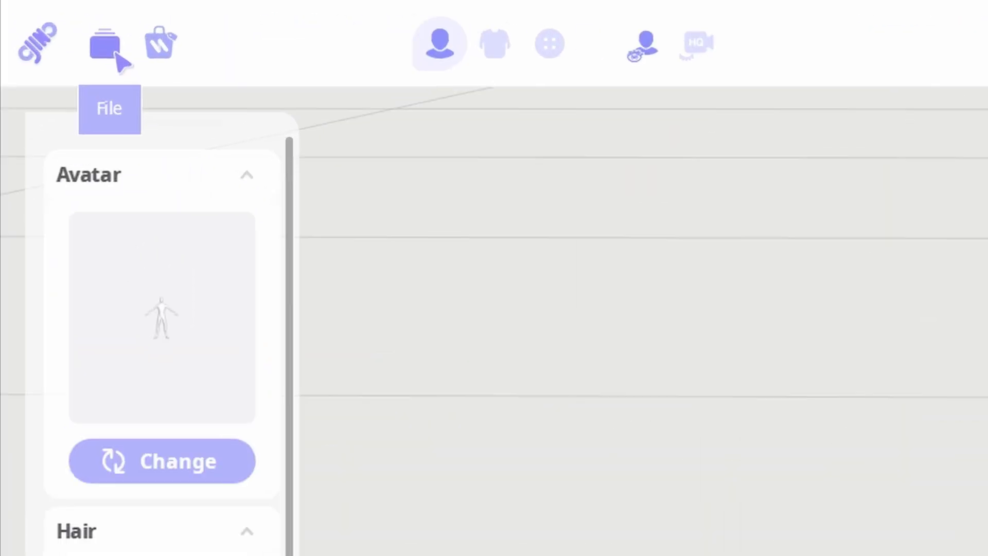
- Reopen 'Base Mesh sculpt 2.obj' as the avatar with the import unit set to metres
left_click(45, 21)
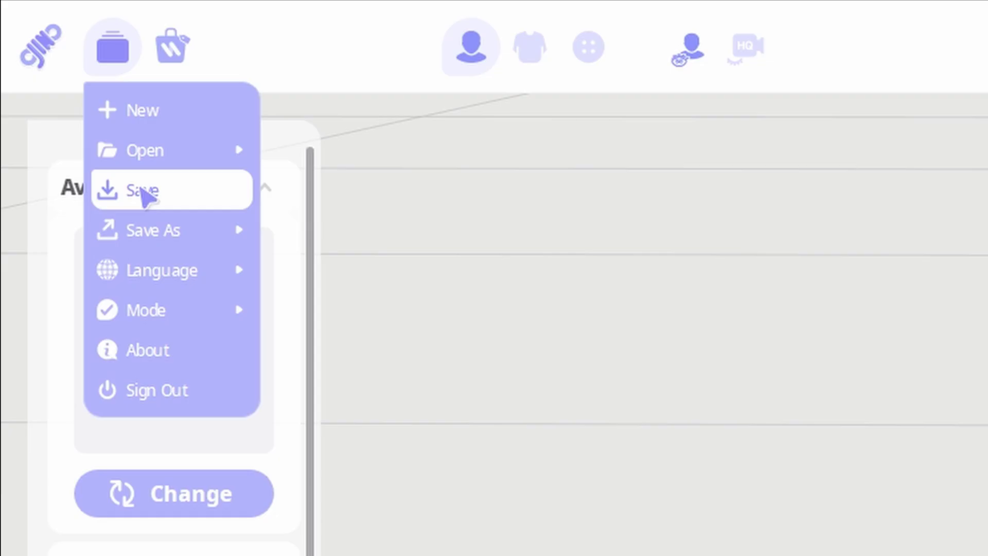
mouse_move(160, 158)
left_click(322, 230)
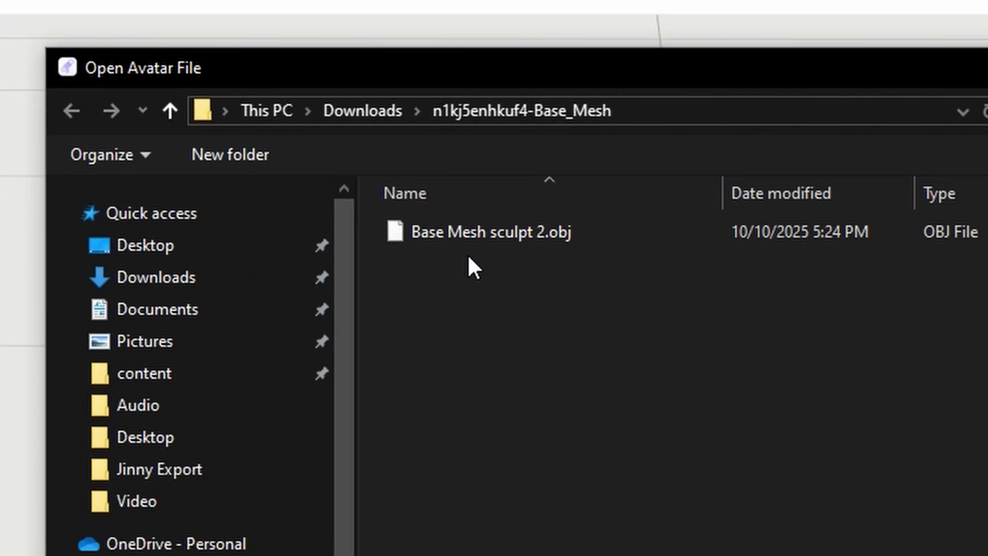
left_click(471, 233)
left_click(704, 389)
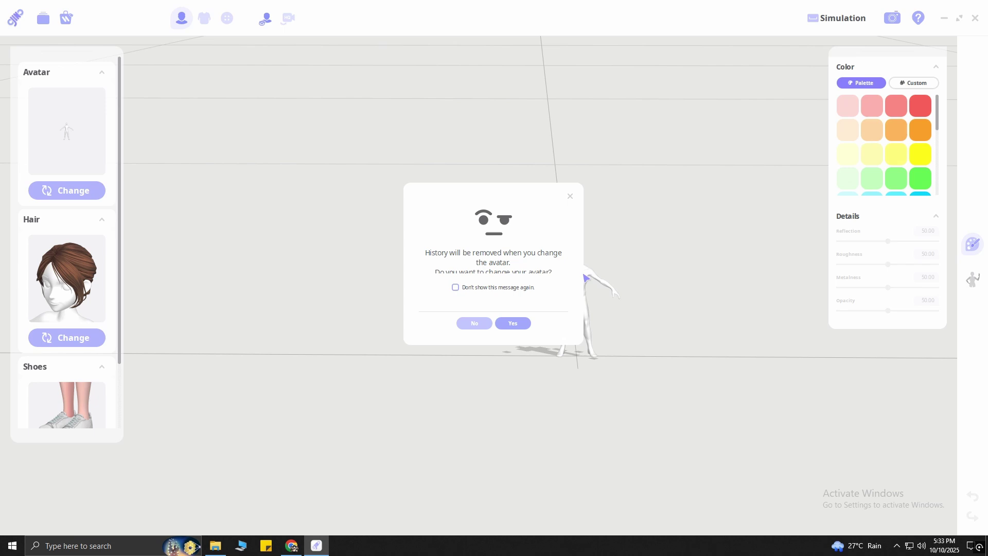
left_click(516, 324)
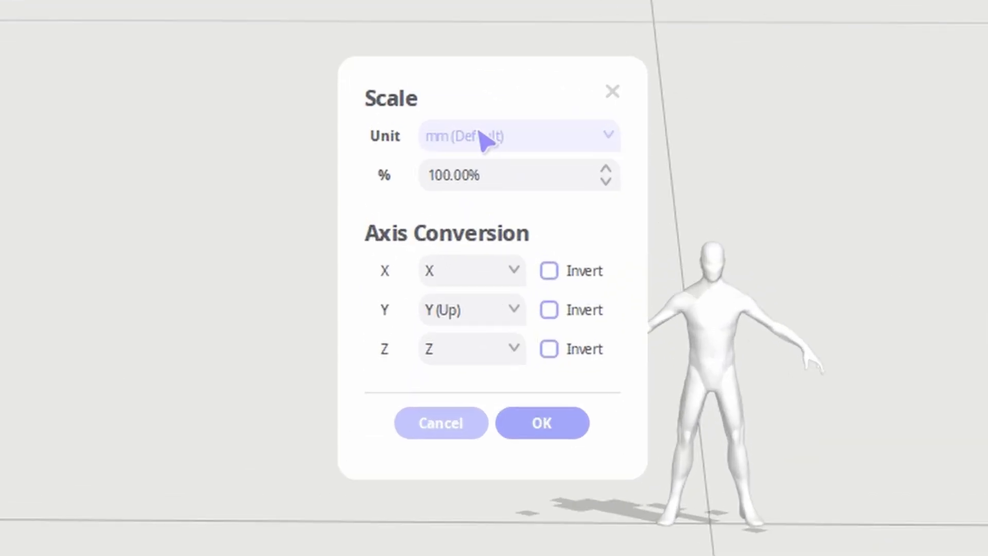
left_click(556, 139)
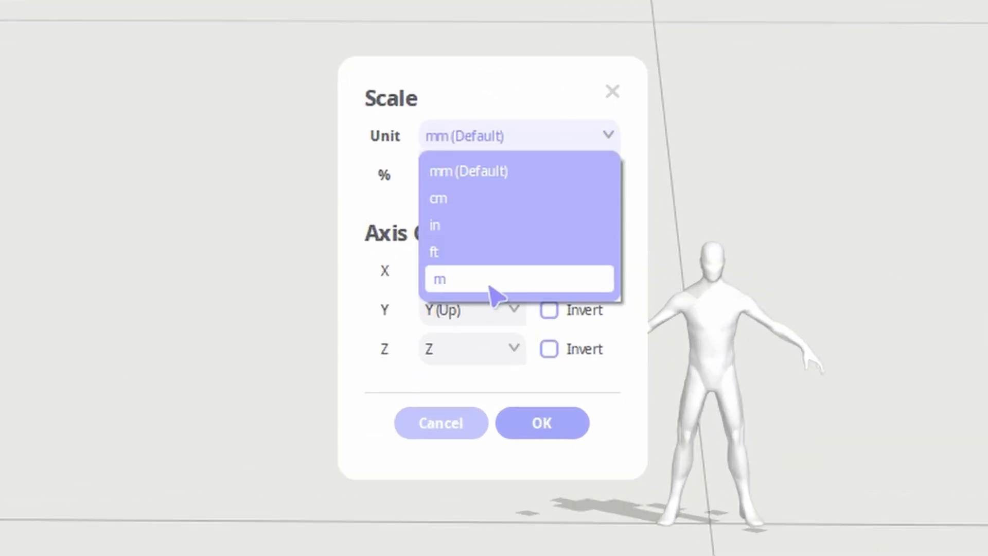
left_click(507, 280)
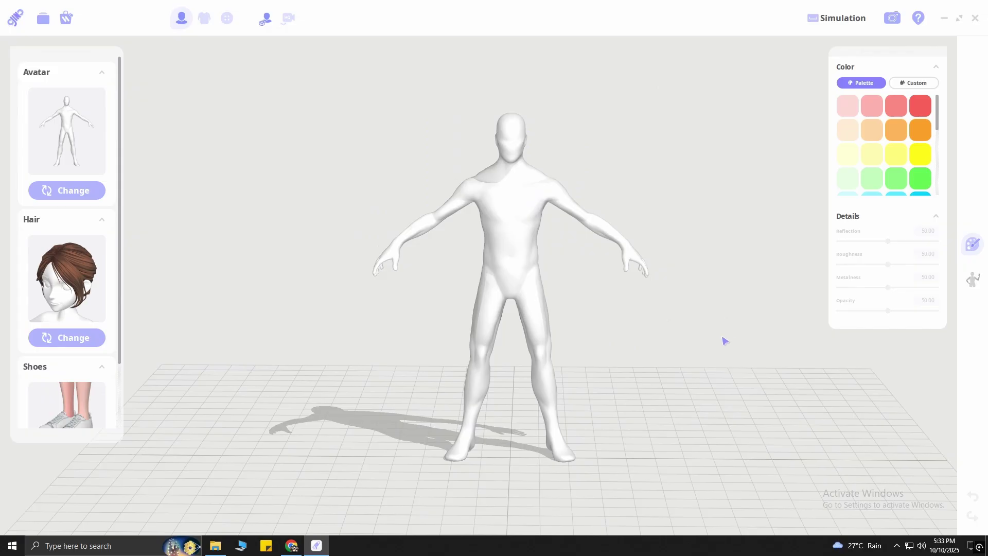
- Put a long-sleeve sweatshirt from the garment store on the avatar
right_click_drag(724, 340, 254, 338)
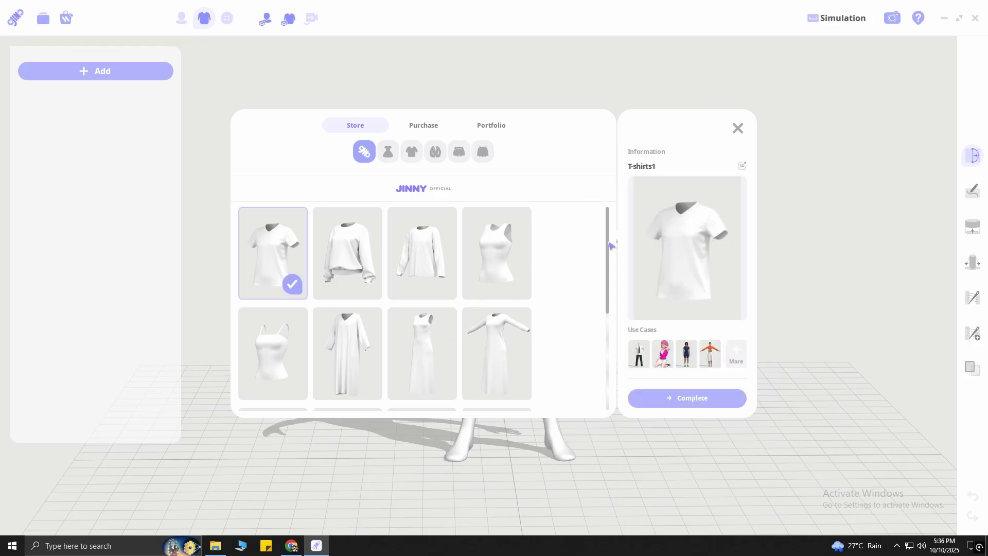
scroll(613, 267, "down", 3)
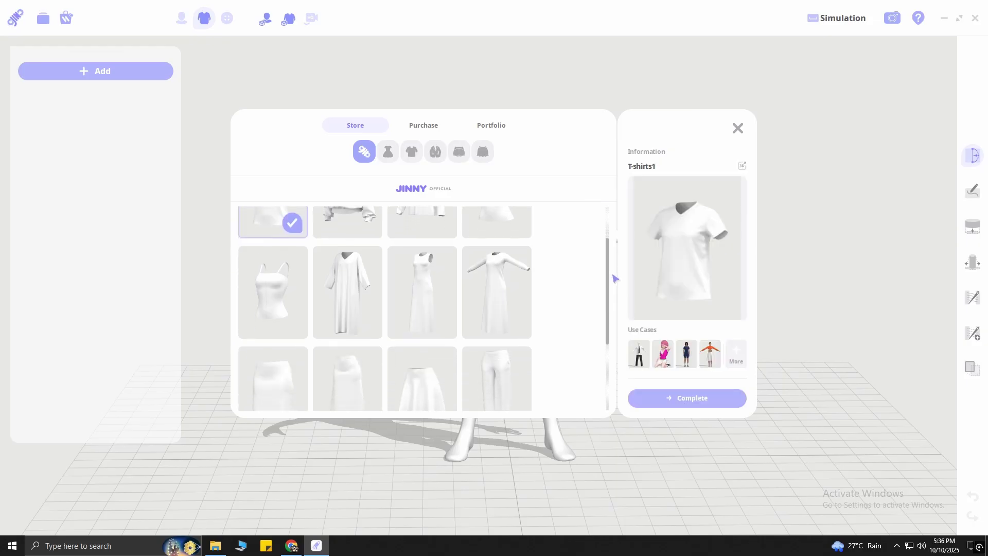
left_click_drag(614, 279, 612, 350)
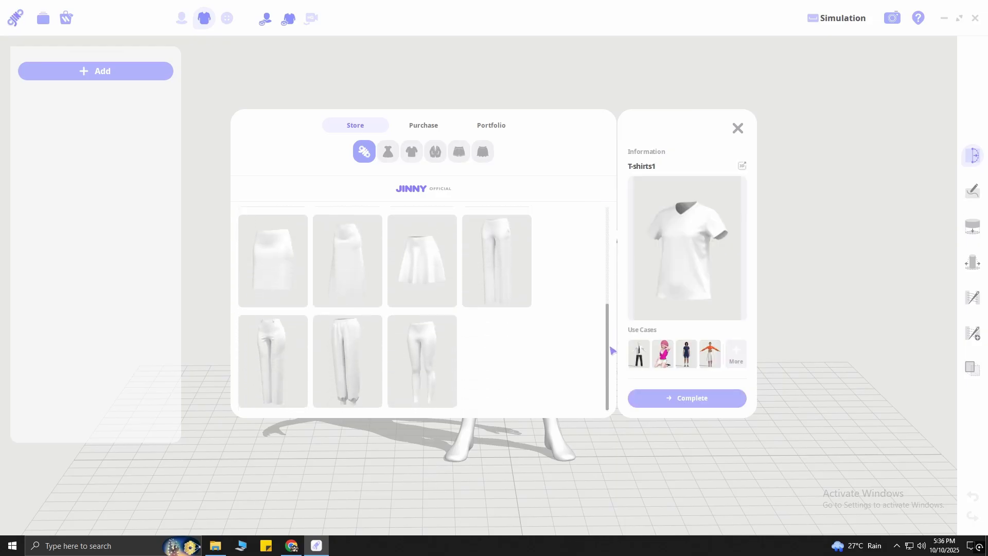
scroll(556, 327, "up", 5)
left_click(712, 402)
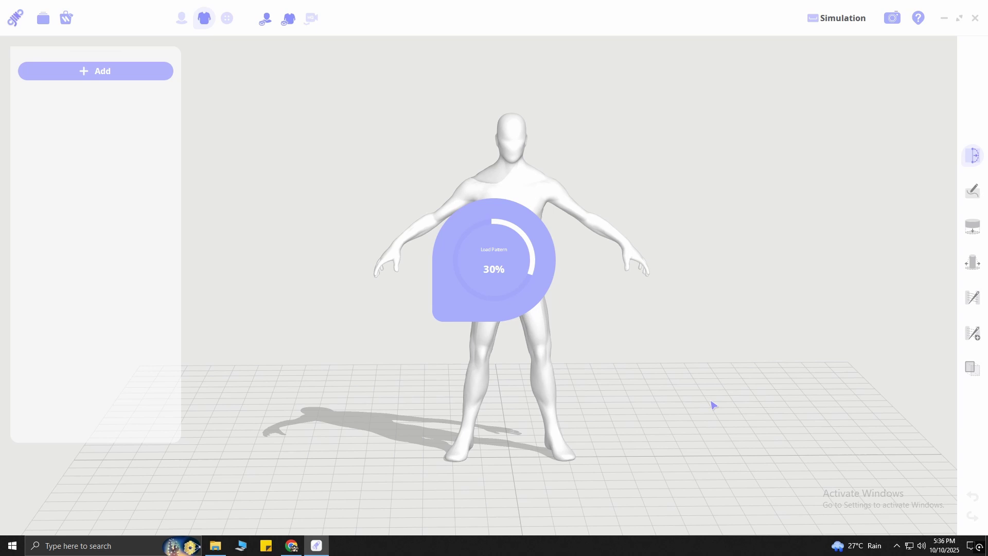
- Add jogger pants from the garment store to the avatar
left_click(418, 276)
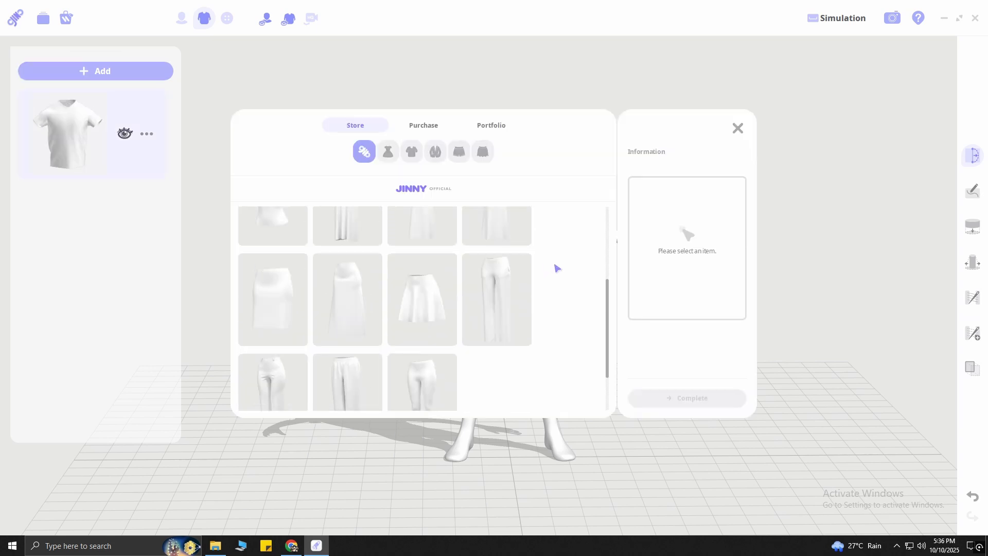
left_click(347, 248)
left_click(692, 398)
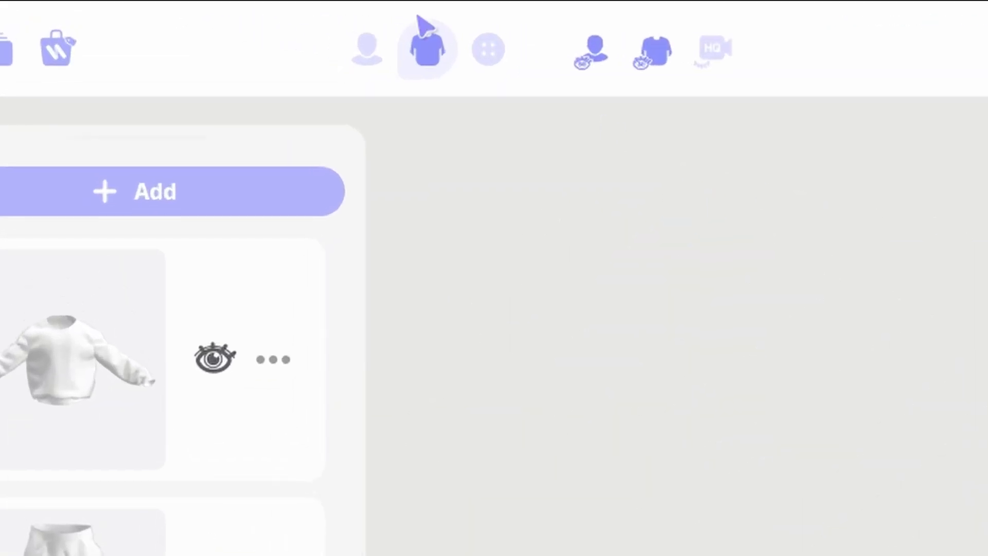
left_click(487, 65)
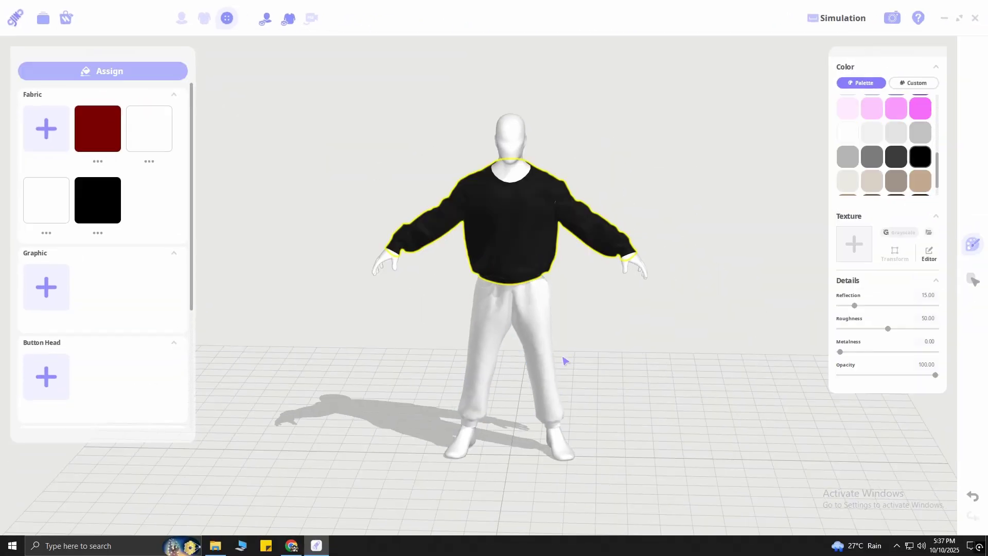
- Colour the jogger pants blue from the palette
scroll(898, 155, "up", 2)
left_click(921, 101)
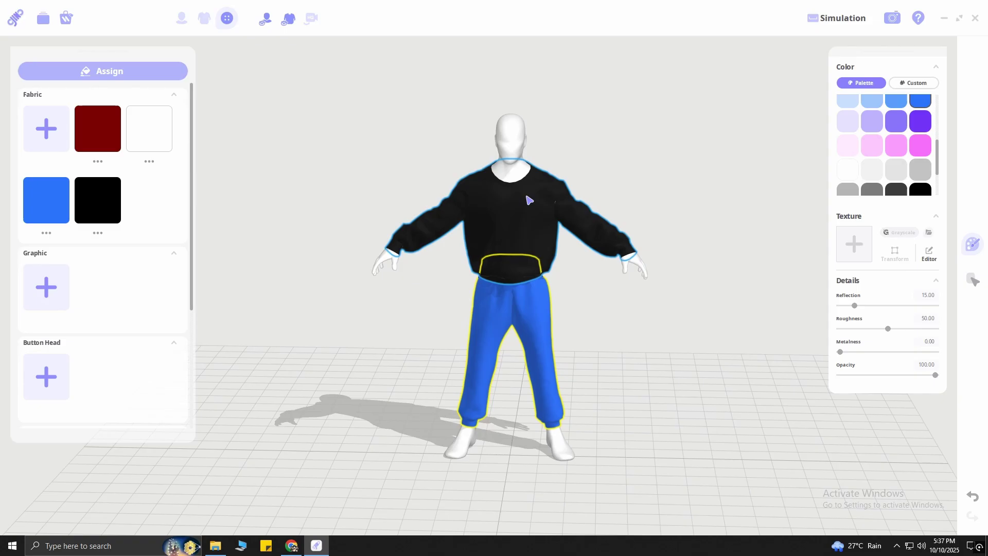
left_click(707, 199)
left_click_drag(708, 200, 678, 223)
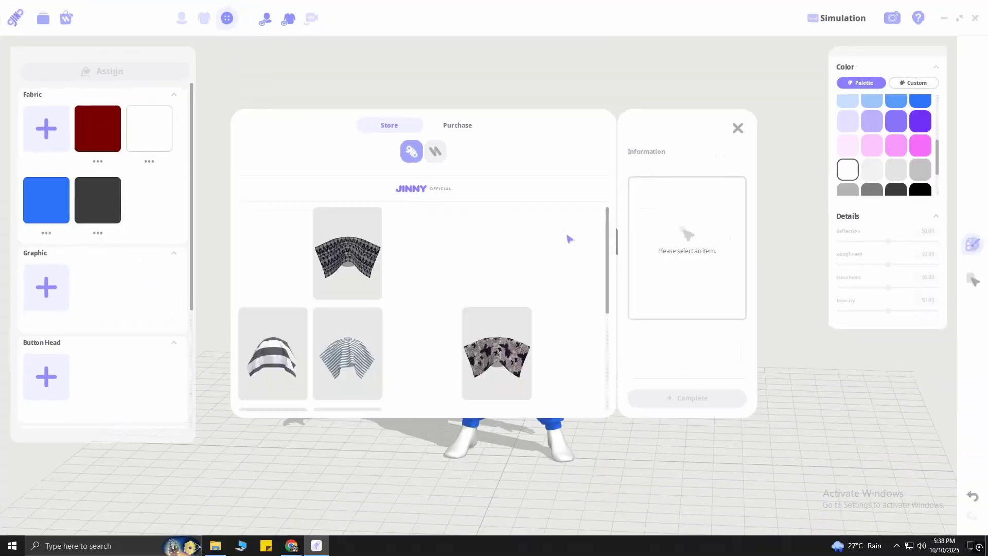
- Add a brown-and-black patterned fabric from the store and apply it to the pants
scroll(569, 237, "down", 3)
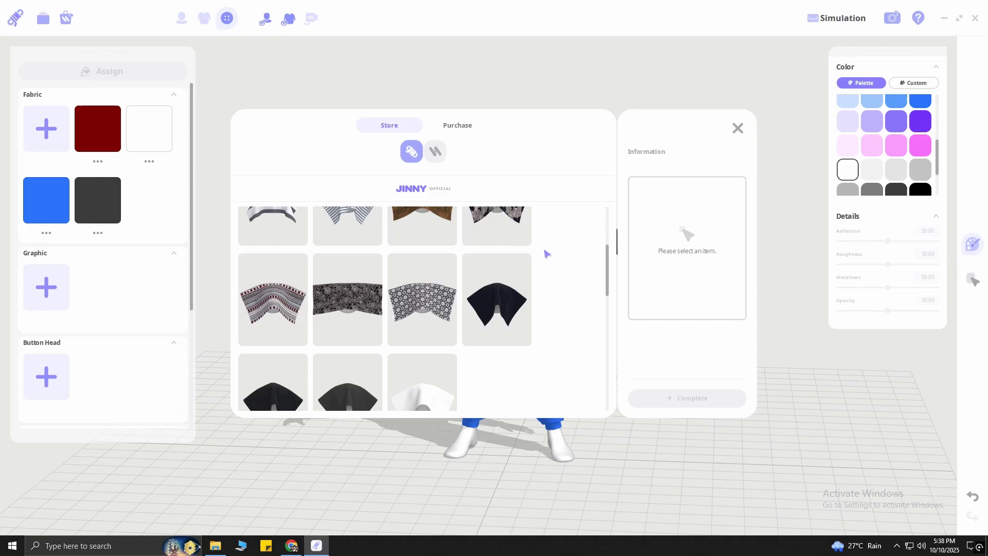
left_click(497, 276)
left_click(701, 399)
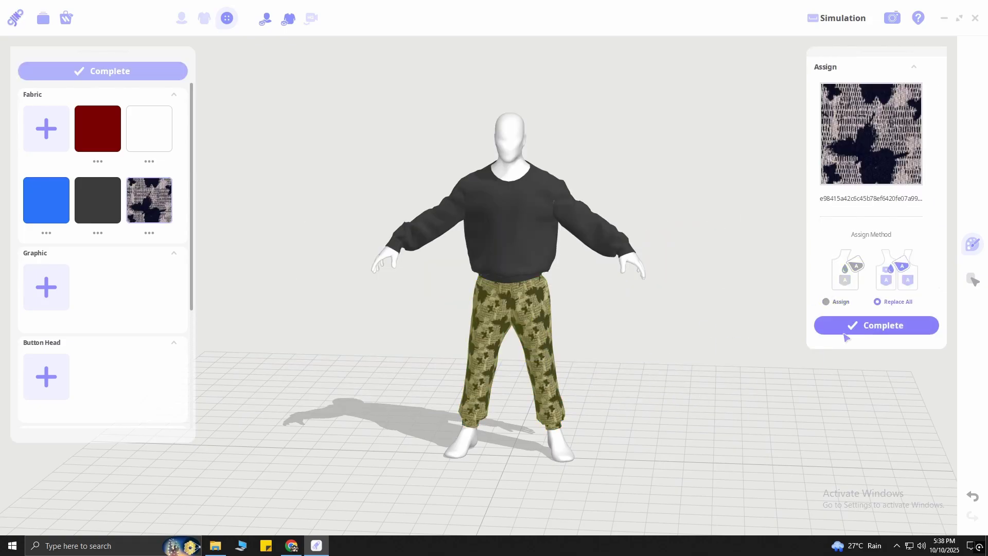
left_click(845, 332)
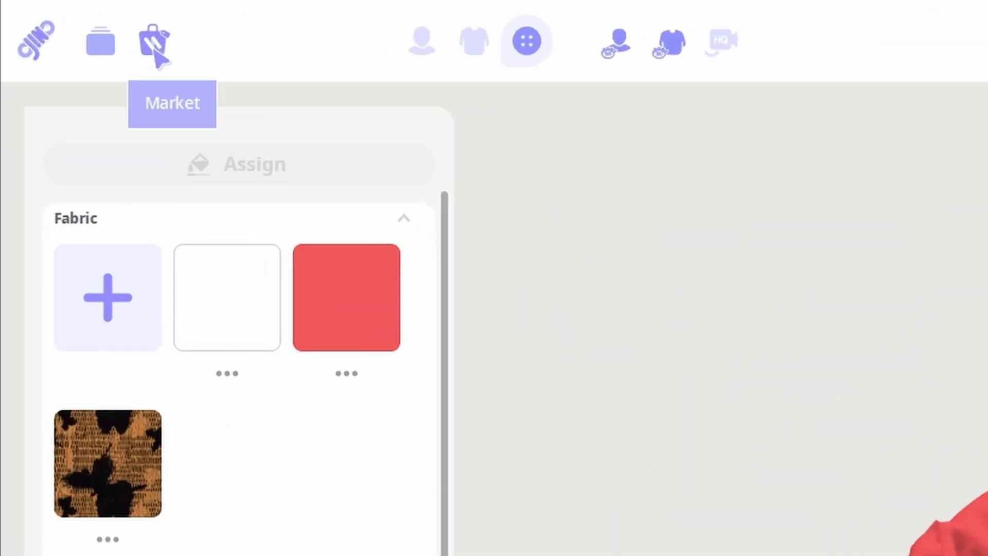
- Open the CLO-SET CONNECT store and filter the price to Free only
left_click(155, 51)
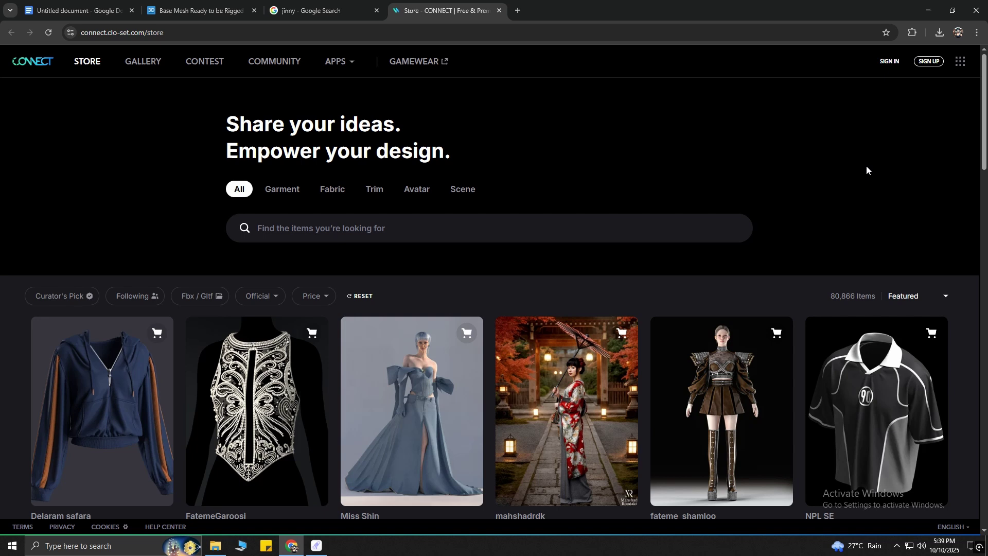
scroll(297, 243, "down", 1)
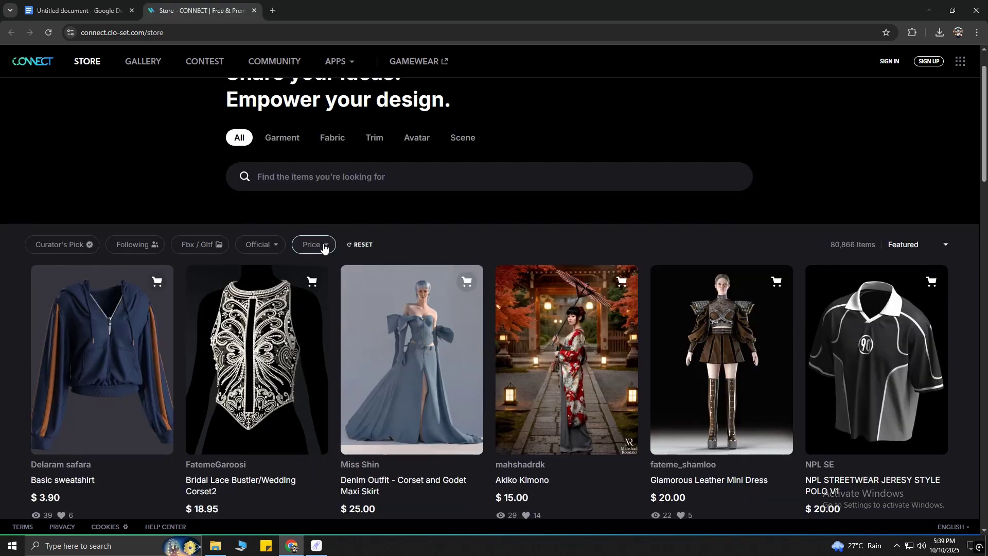
left_click(324, 249)
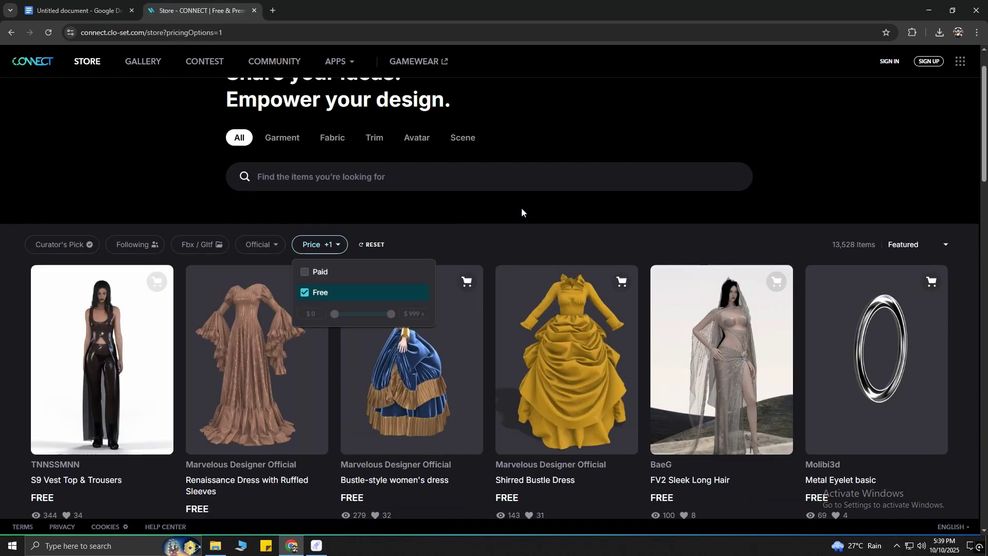
left_click(521, 209)
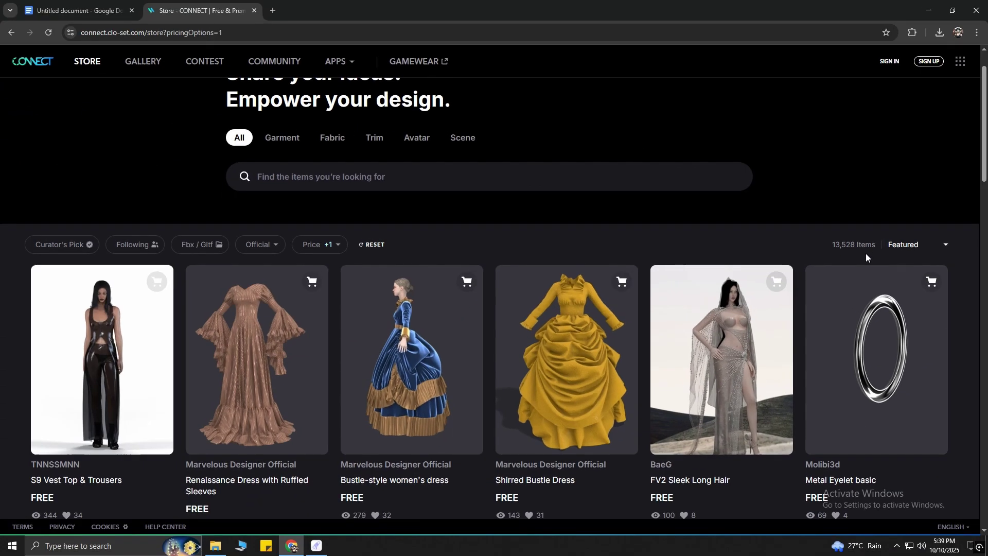
- Scroll through the free store results, ending on the 194 free hoodie listings
scroll(575, 283, "down", 5)
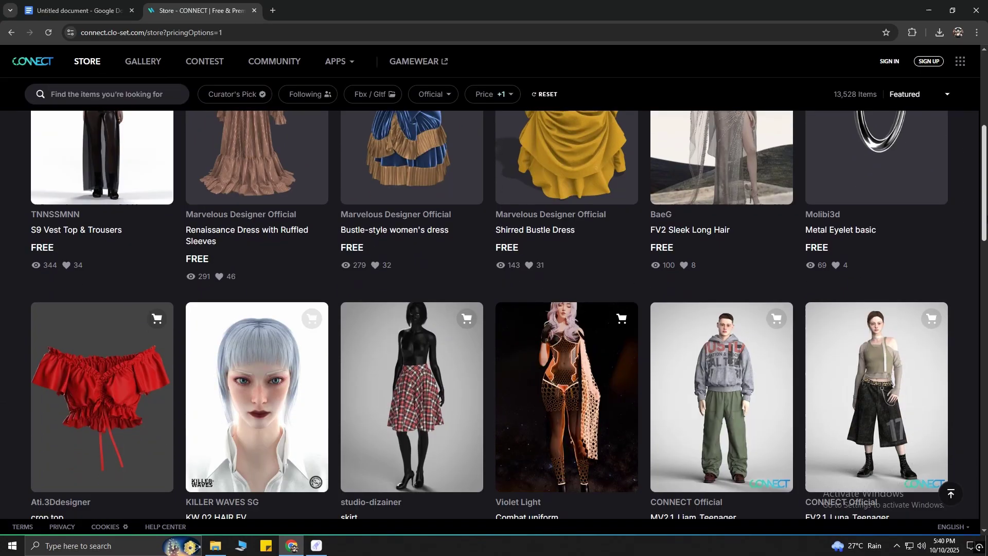
scroll(494, 309, "down", 6)
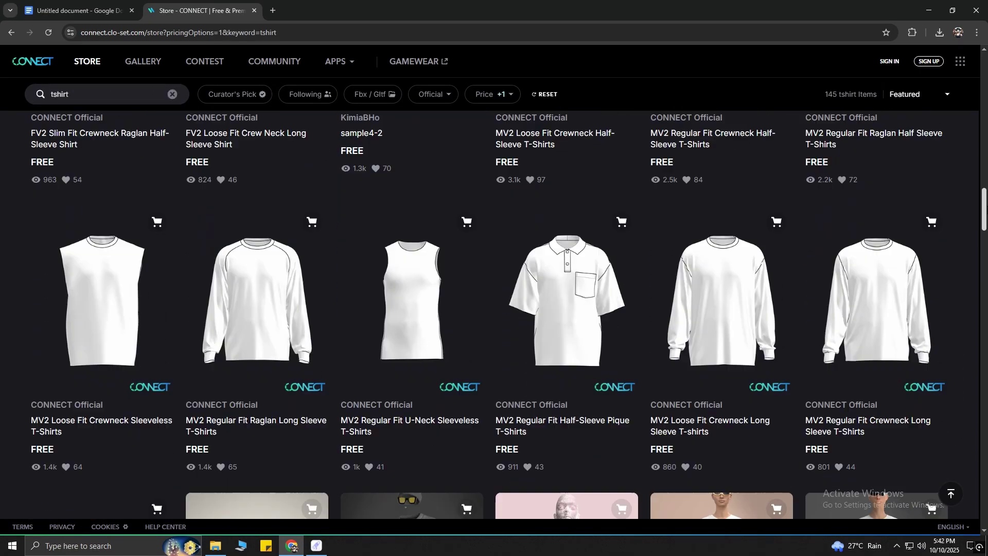
scroll(494, 308, "down", 3)
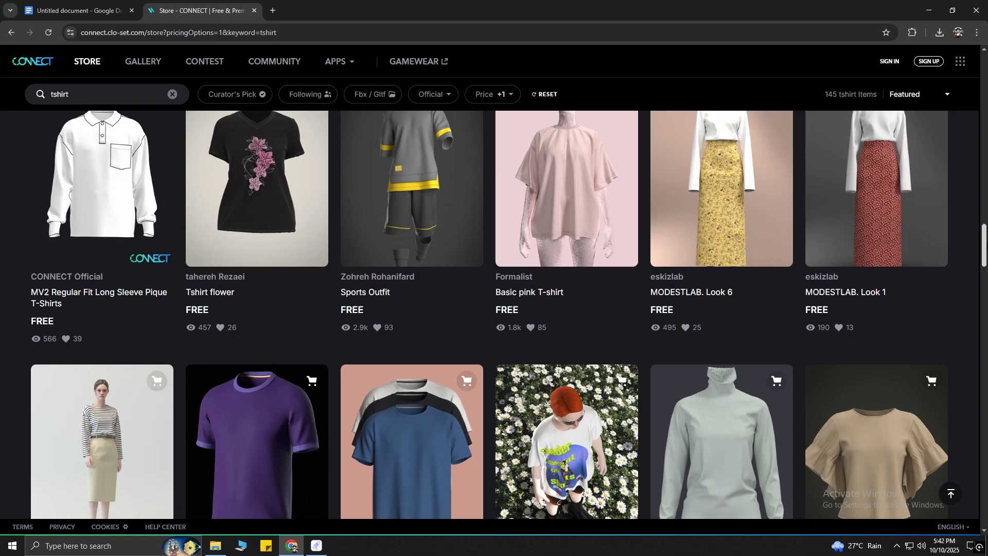
scroll(494, 309, "down", 4)
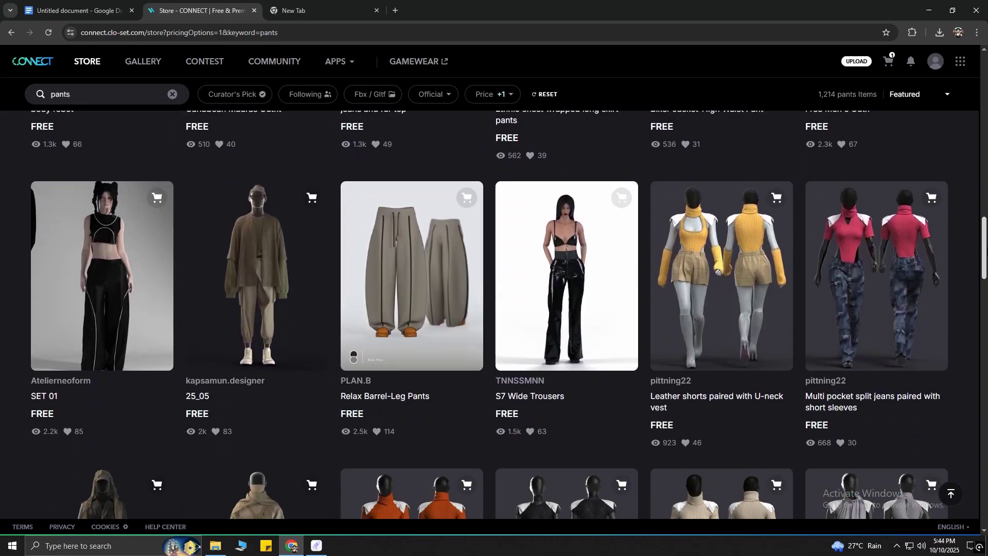
scroll(495, 309, "down", 4)
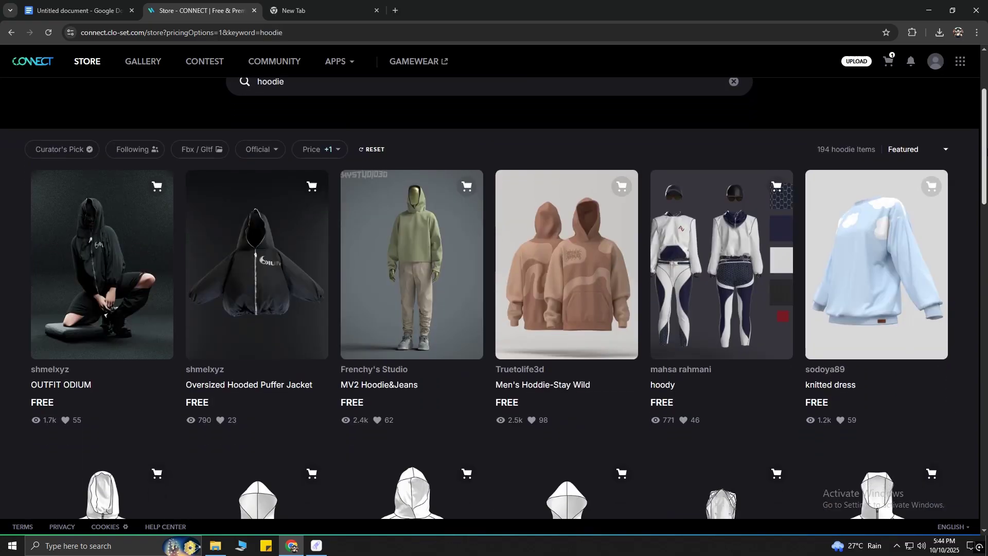
scroll(494, 309, "down", 4)
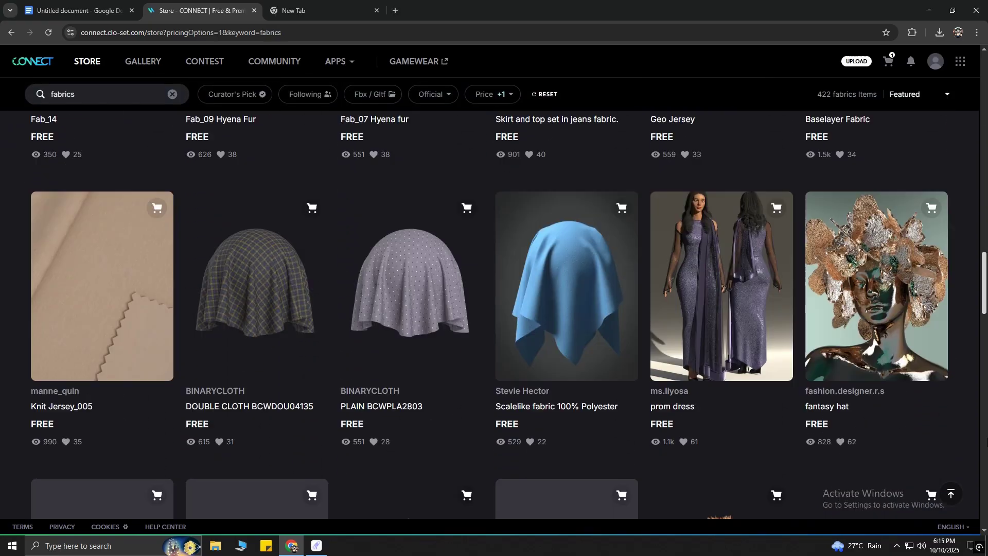
scroll(494, 309, "down", 5)
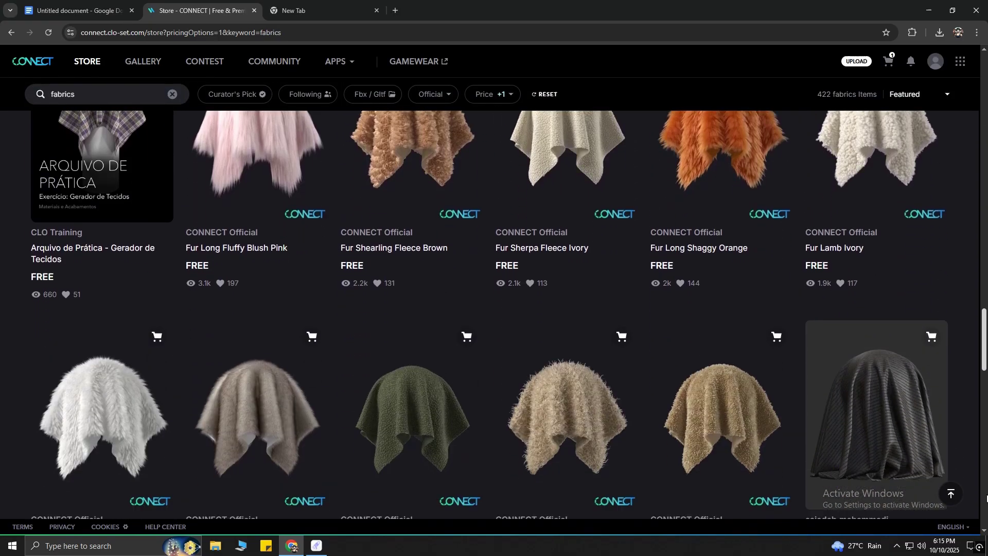
scroll(986, 498, "down", 5)
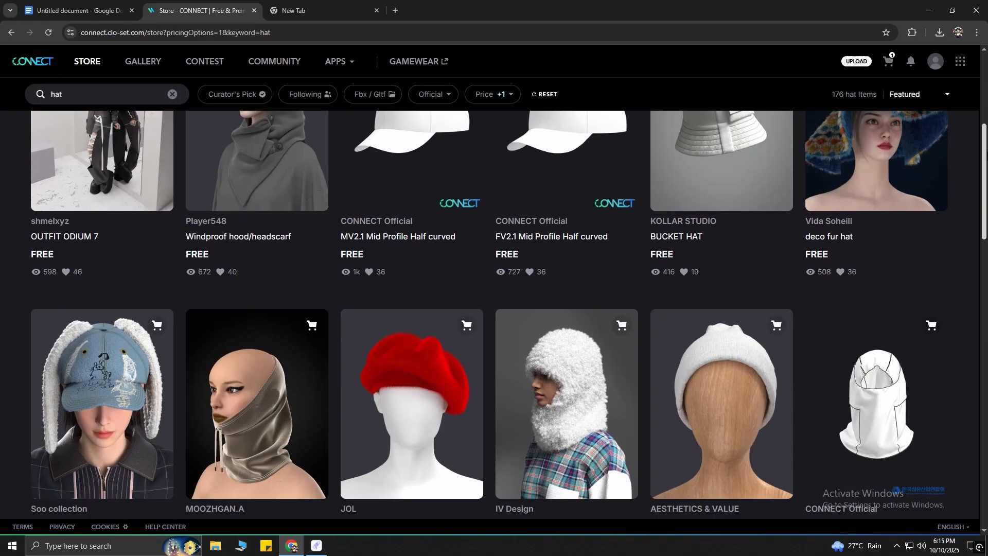
scroll(986, 248, "down", 7)
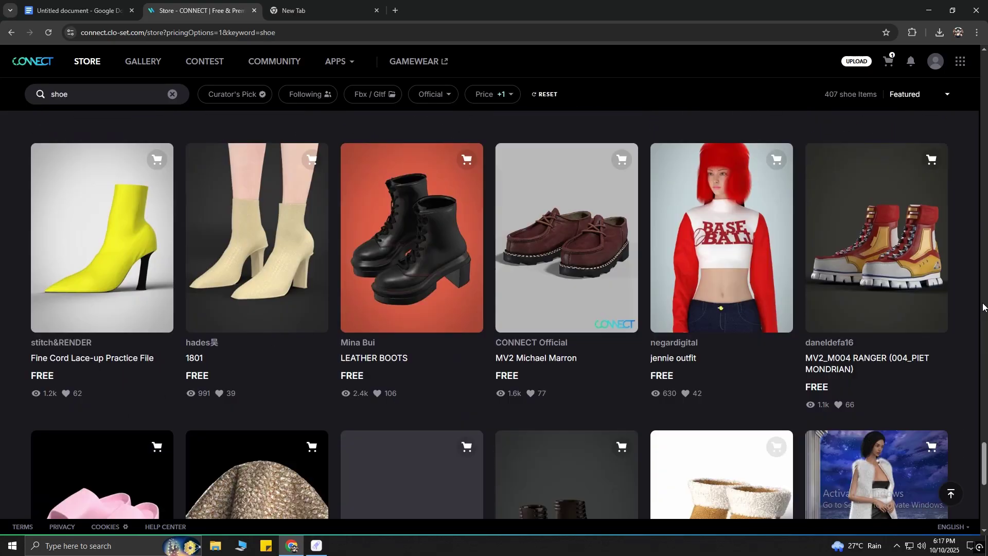
scroll(983, 460, "down", 10)
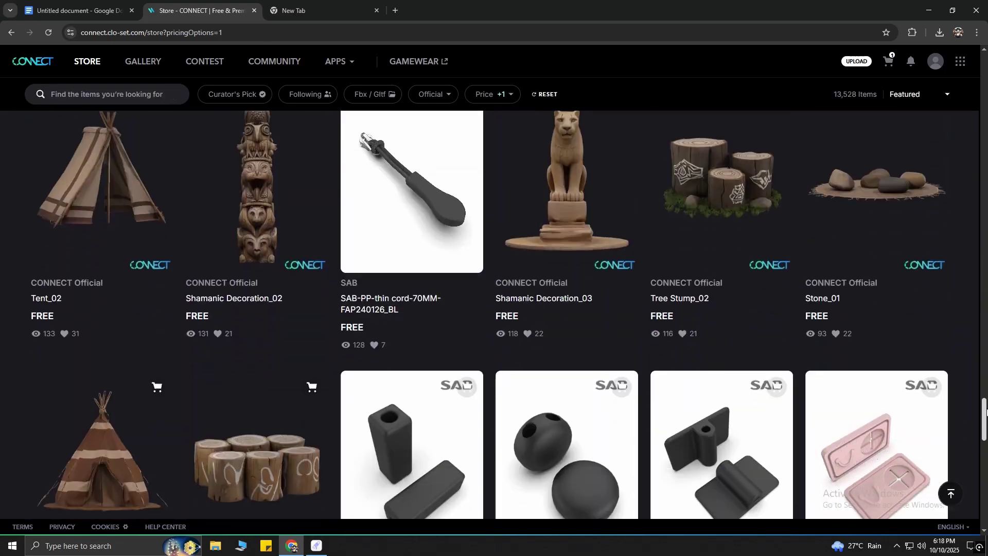
scroll(983, 460, "down", 10)
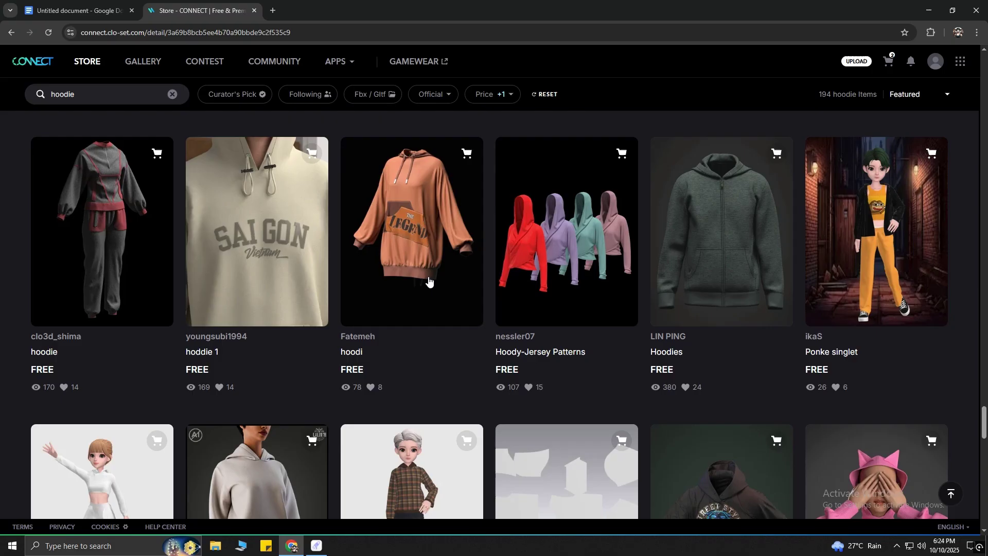
- Add the free 'hoodi' hoodie to the CLO-SET CONNECT cart
left_click(428, 281)
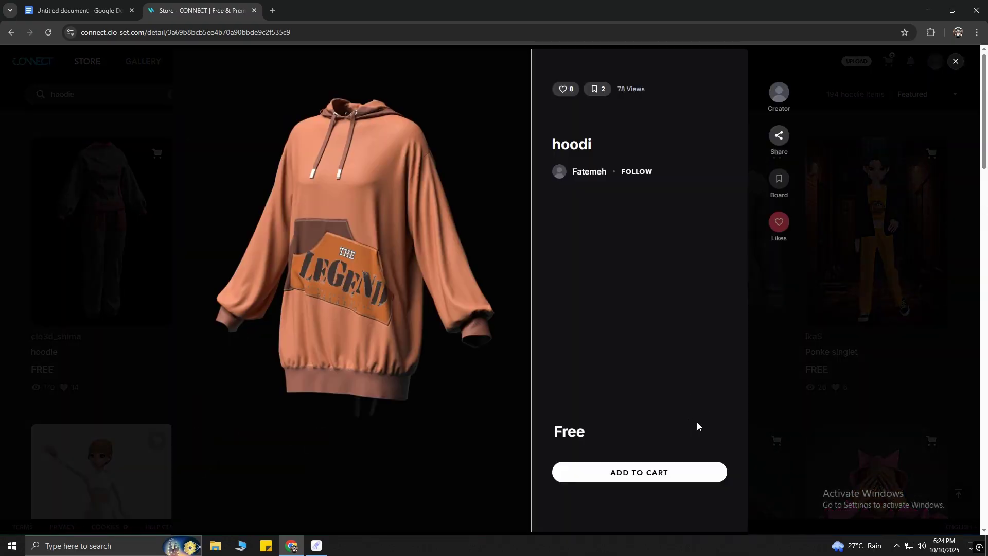
left_click(693, 473)
left_click(550, 381)
left_click(956, 61)
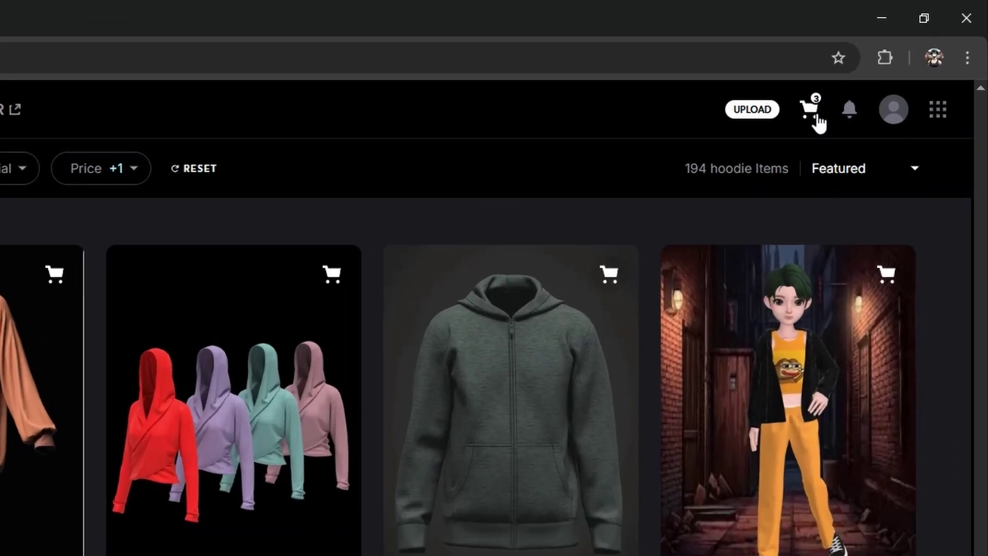
- Accept the Terms of Service in the cart and place the $0.00 order
left_click(889, 61)
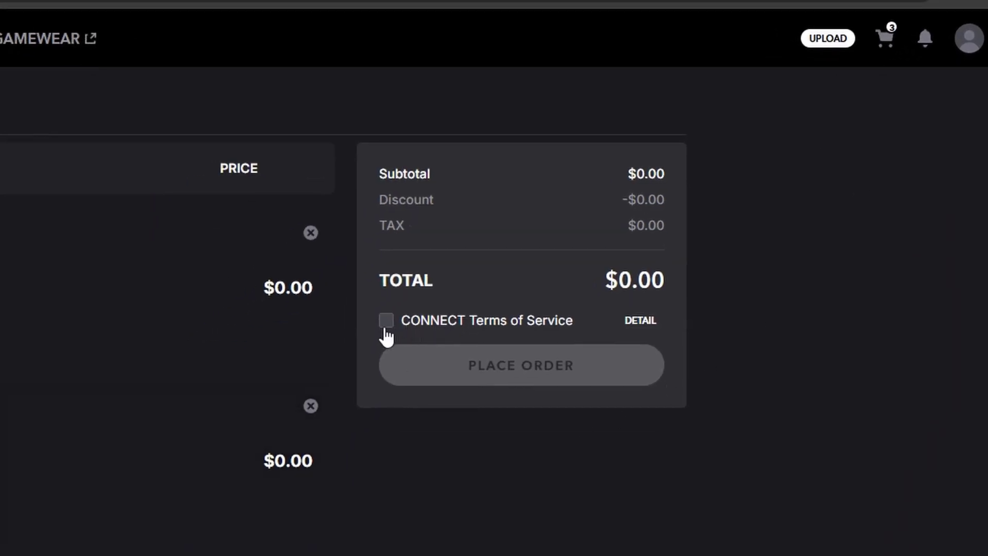
left_click(385, 328)
left_click(612, 377)
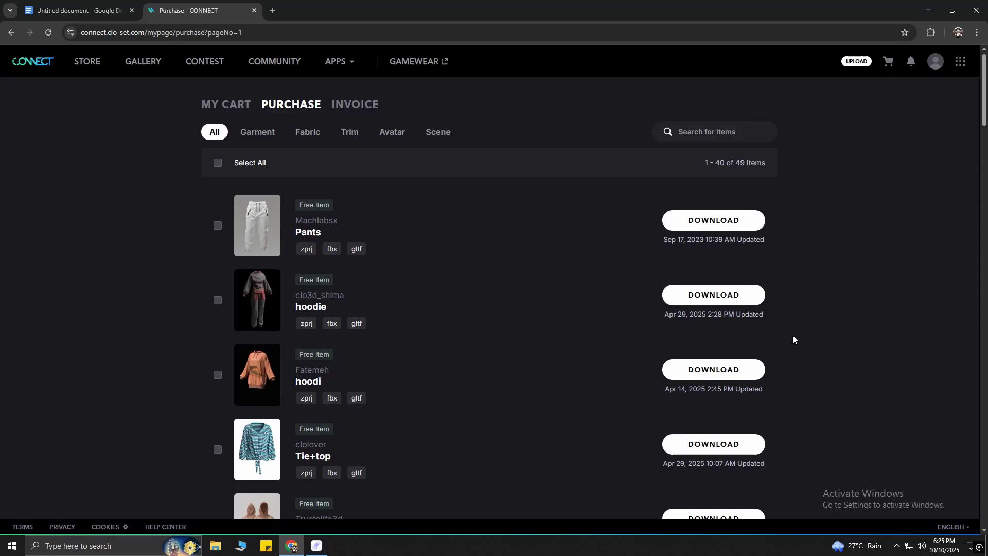
- Switch to JINNY and show the purchased garments in the library
left_click(317, 547)
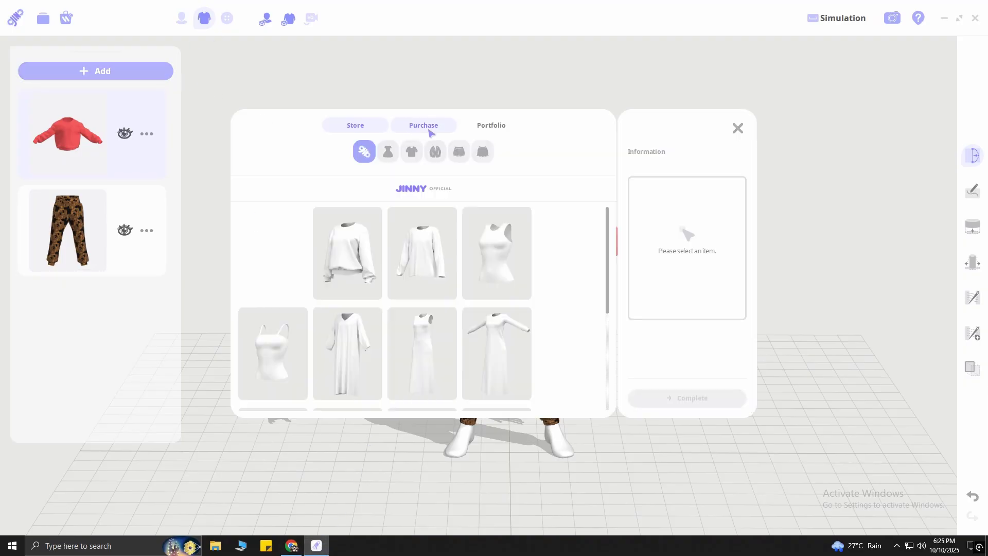
left_click(427, 125)
scroll(599, 234, "down", 3)
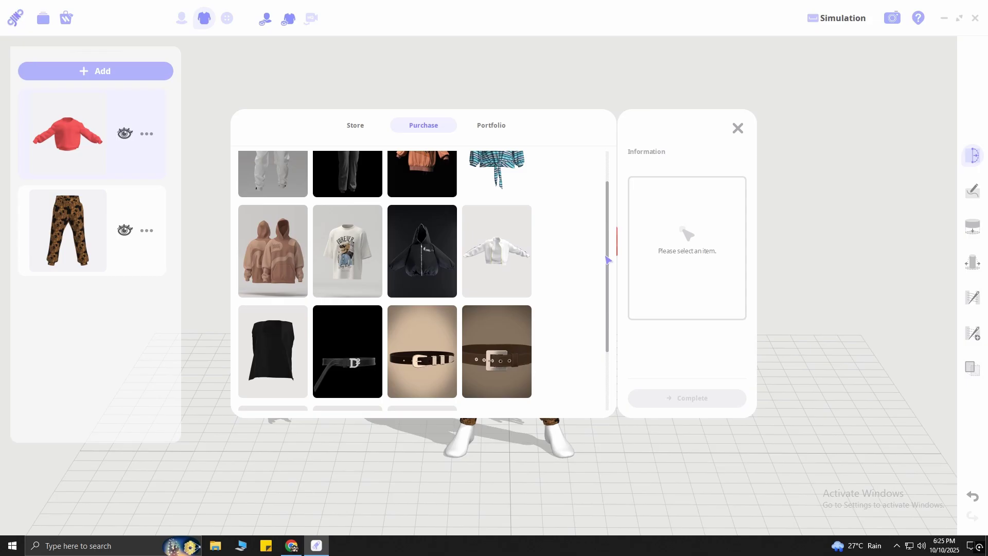
scroll(599, 234, "up", 3)
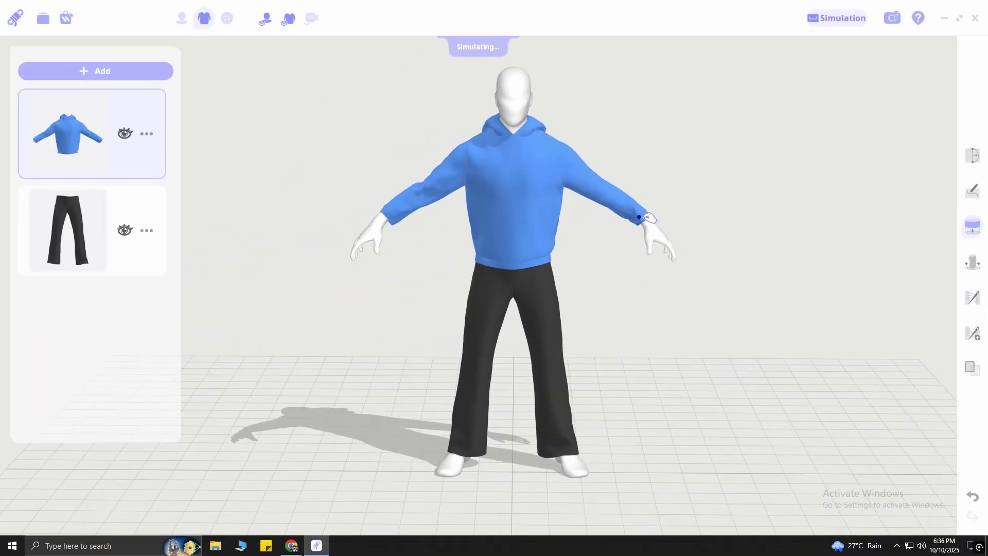
- Export the dressed avatar as an FBX saved to the PC
right_click_drag(704, 204, 563, 86)
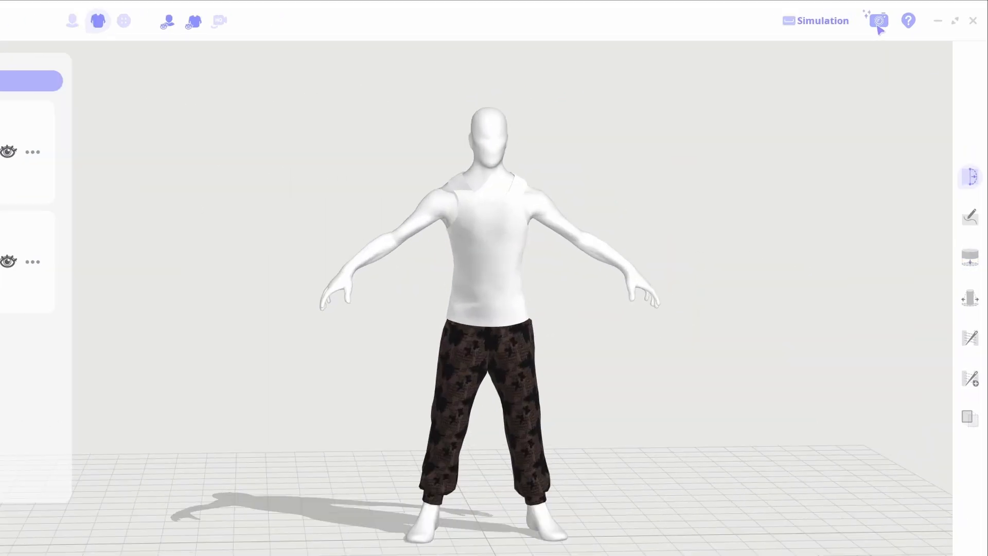
left_click(721, 49)
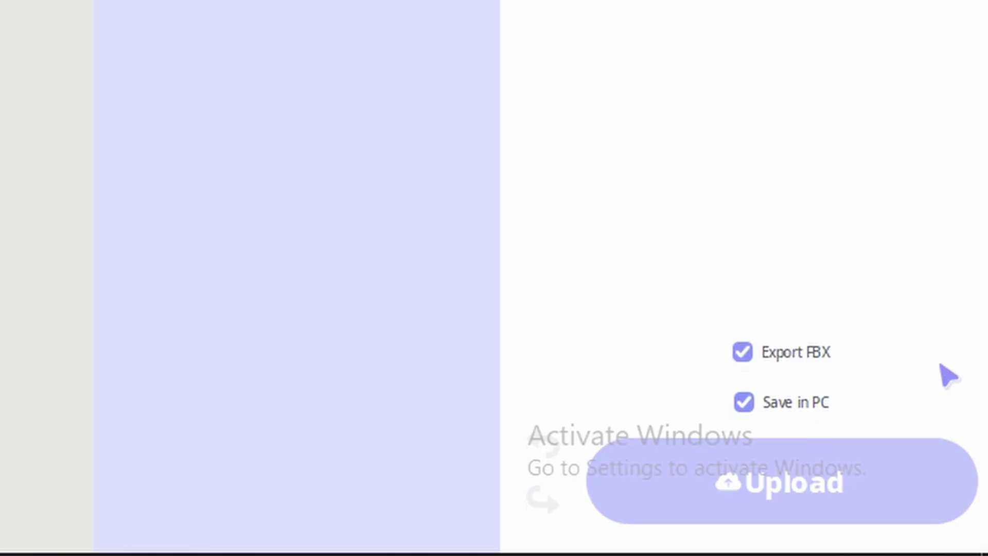
left_click(877, 503)
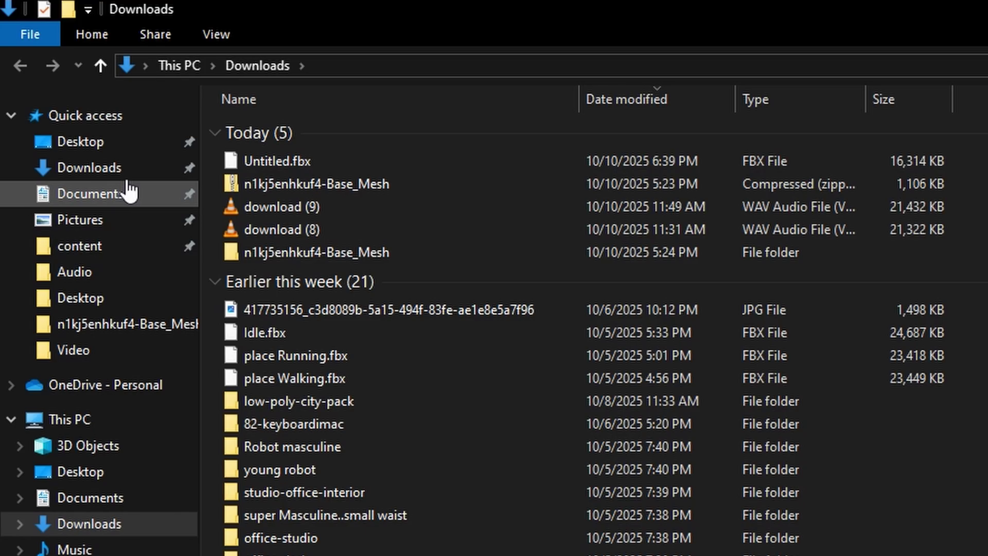
- Rename Untitled.fbx in Downloads to character.fbx, then switch to Chrome
left_click(49, 81)
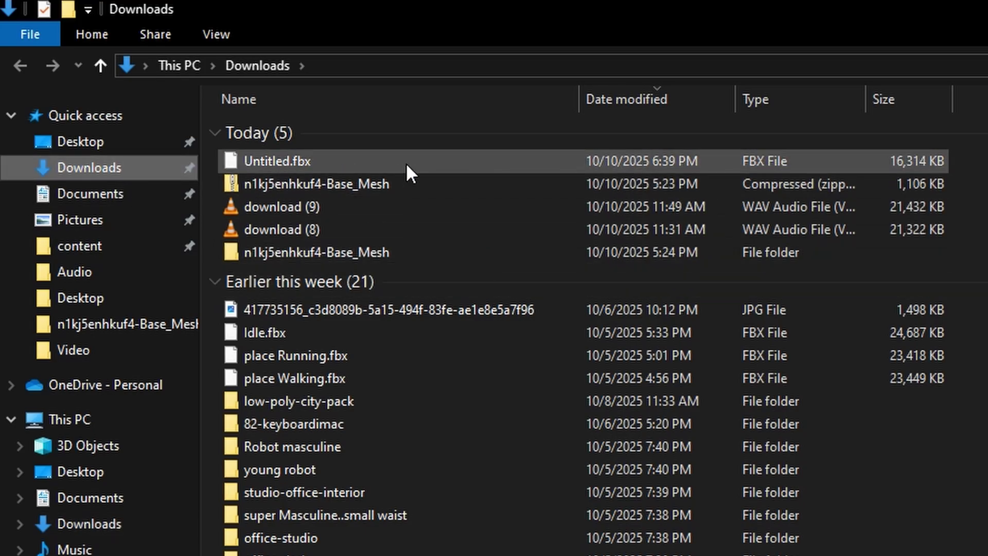
left_click(520, 157)
key("F2")
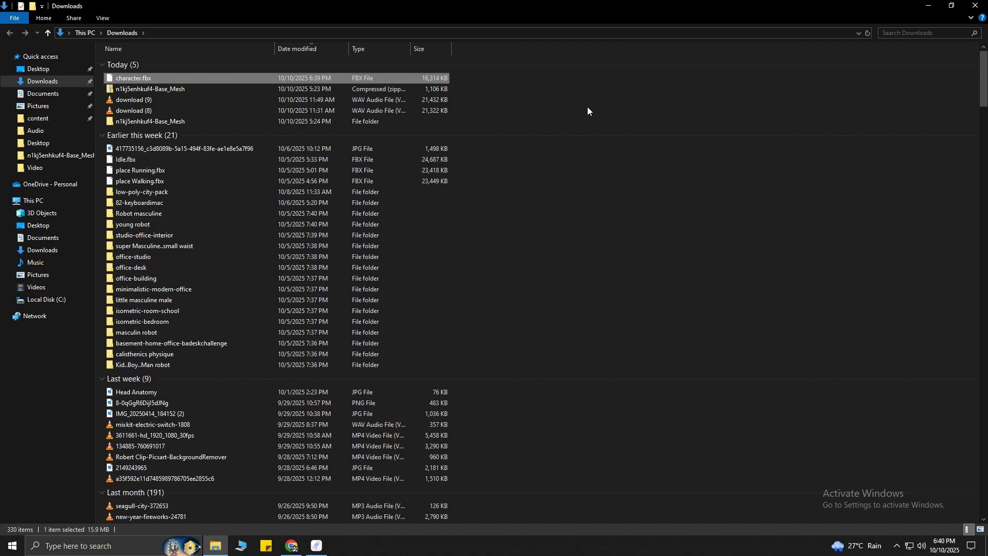
key("alt+Tab")
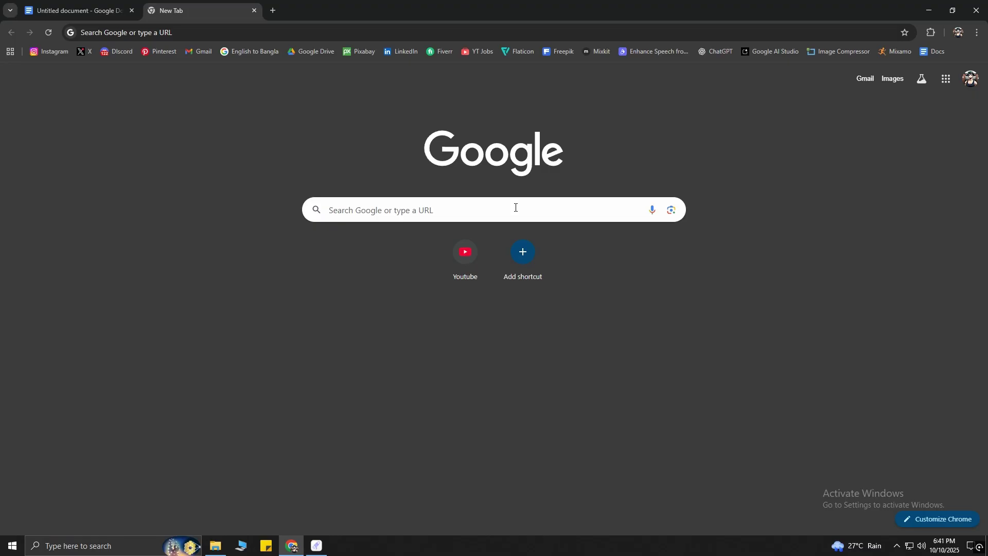
- Search Google for 'mixamo' and go to mixamo.com
left_click(515, 207)
type("mixamo")
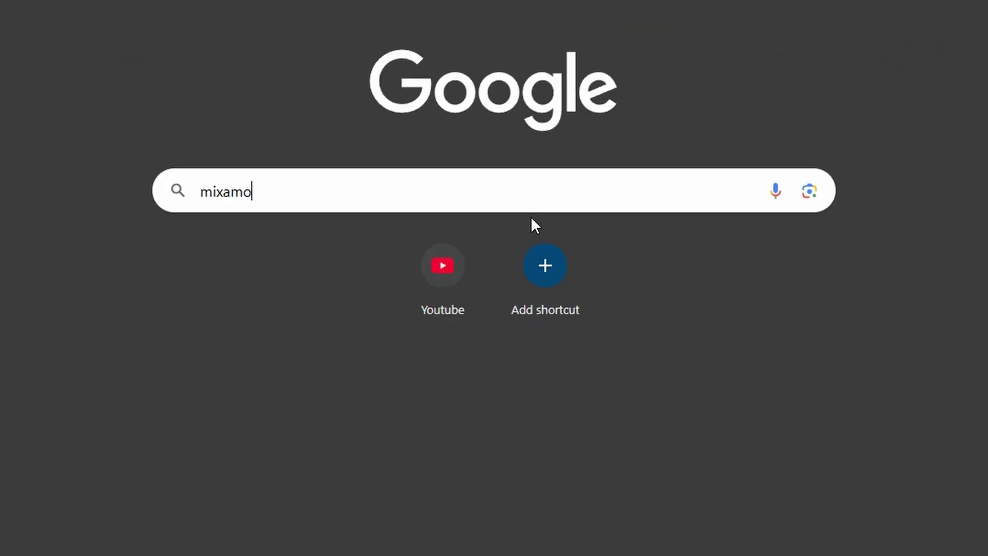
key("Return")
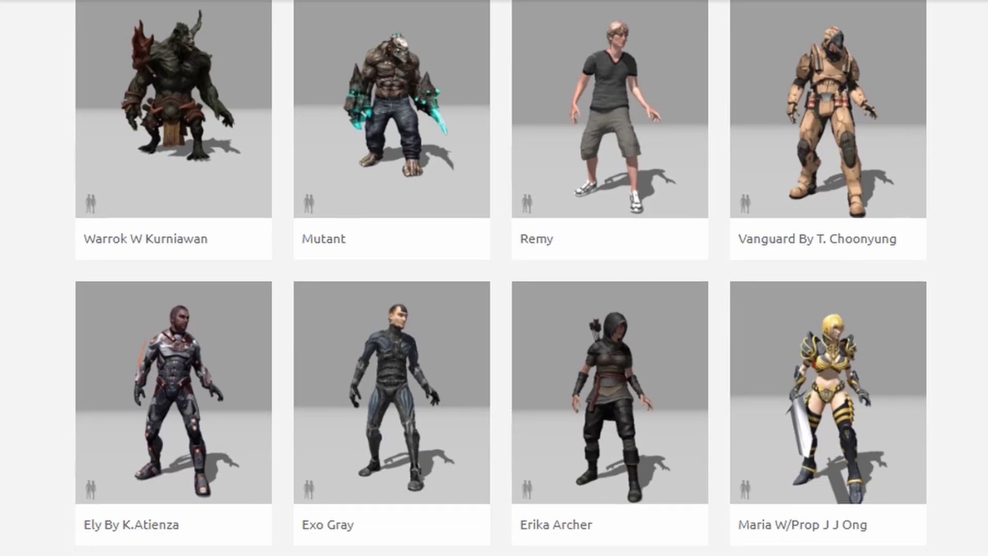
- Scroll through Mixamo's Characters library with the Alien Soldier in the preview
scroll(494, 278, "down", 5)
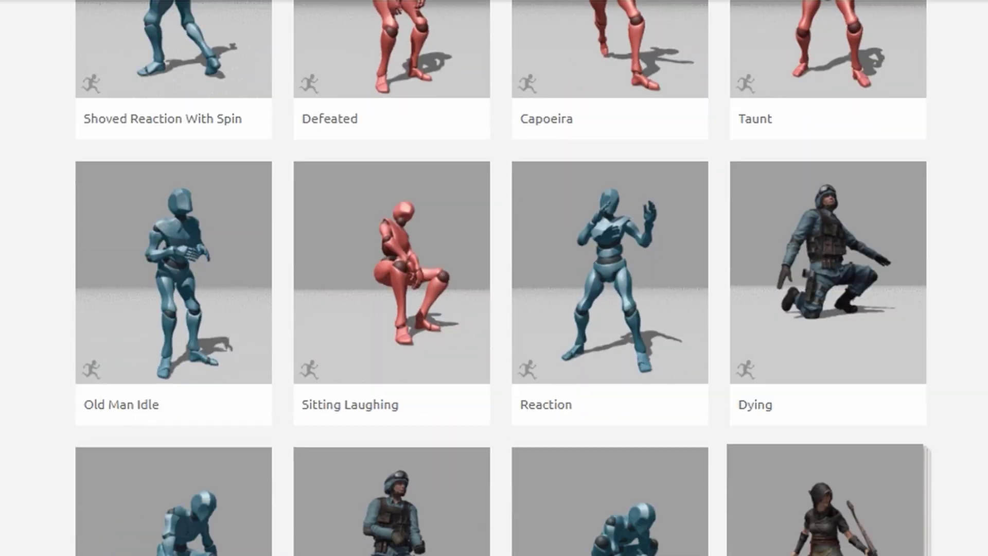
scroll(495, 278, "down", 10)
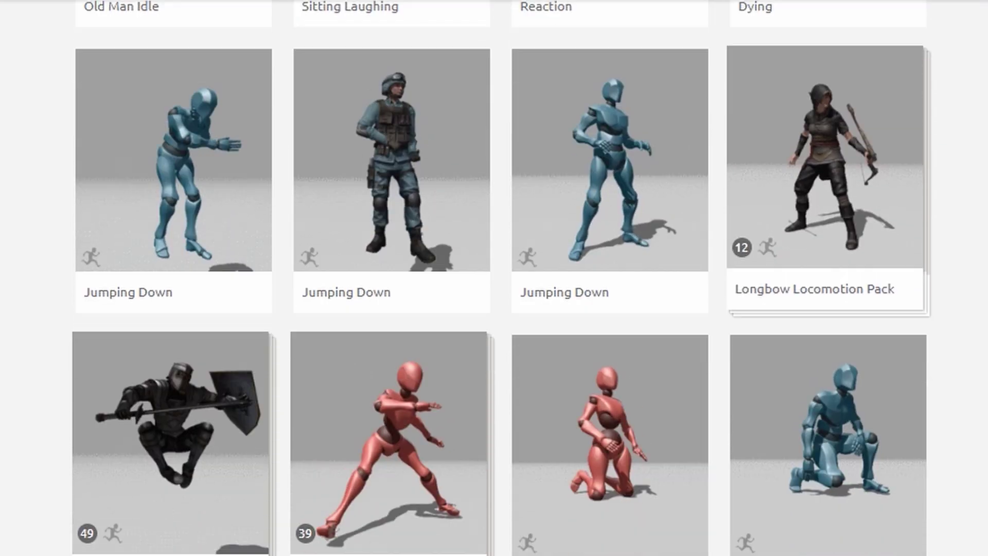
scroll(495, 278, "down", 6)
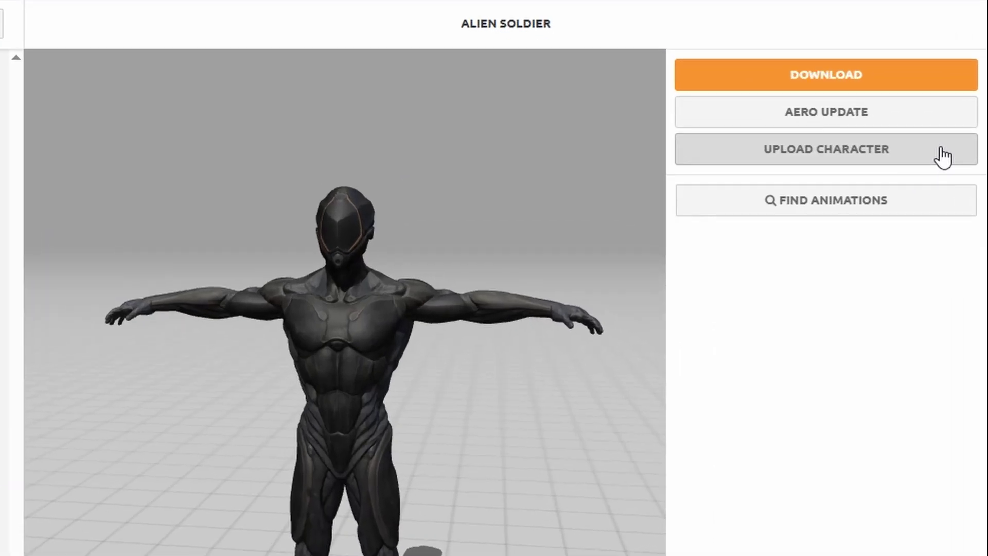
- Upload character.fbx as a custom Mixamo character and accept its orientation
left_click(953, 159)
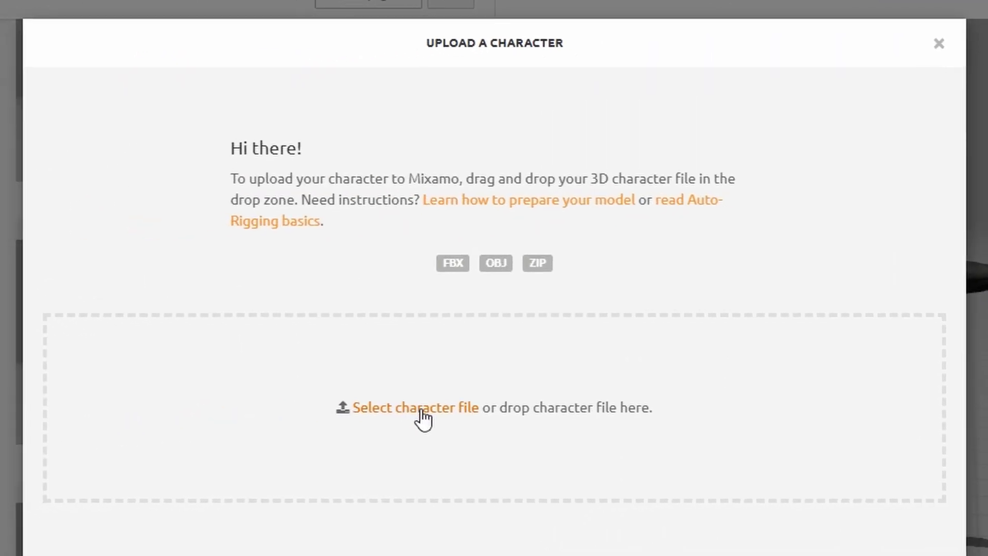
left_click(421, 410)
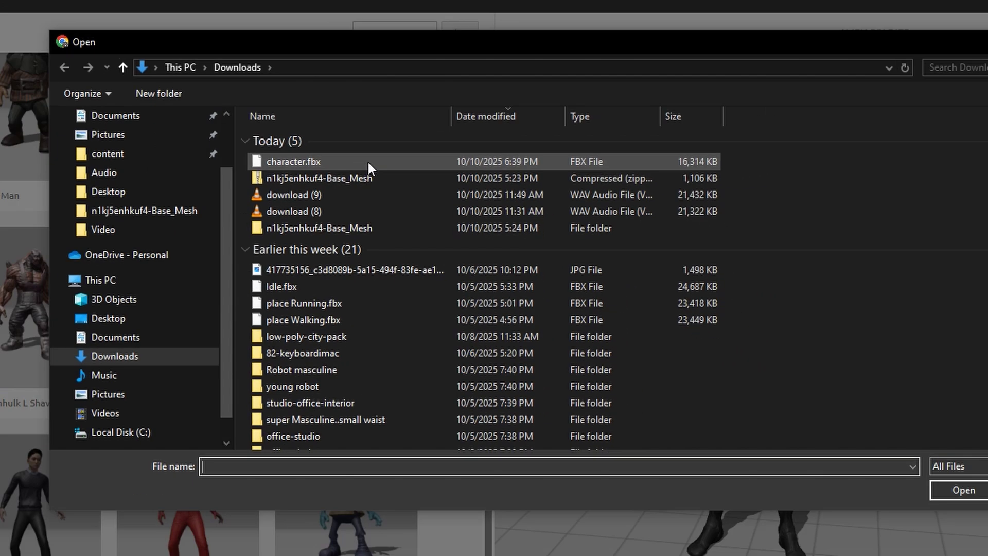
left_click(367, 161)
left_click(964, 490)
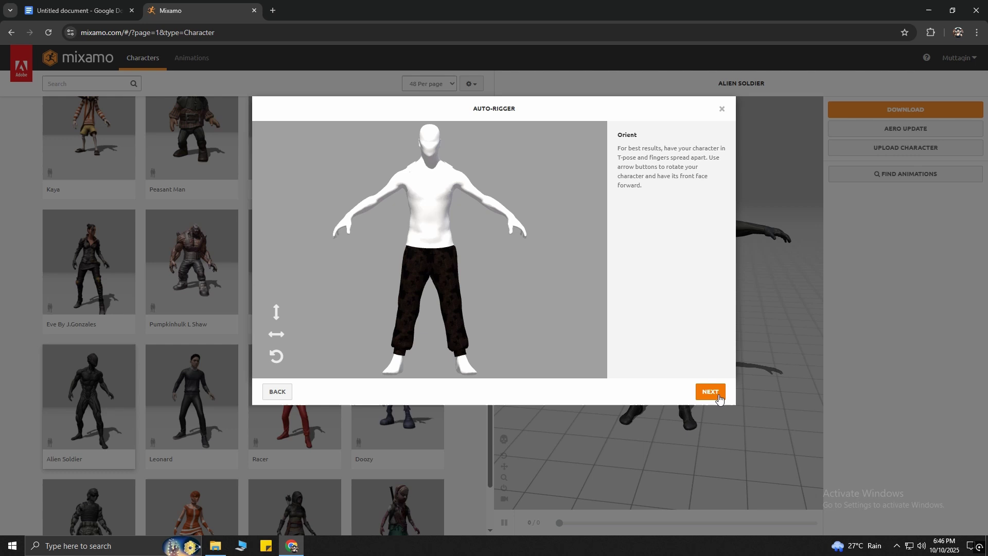
left_click(711, 392)
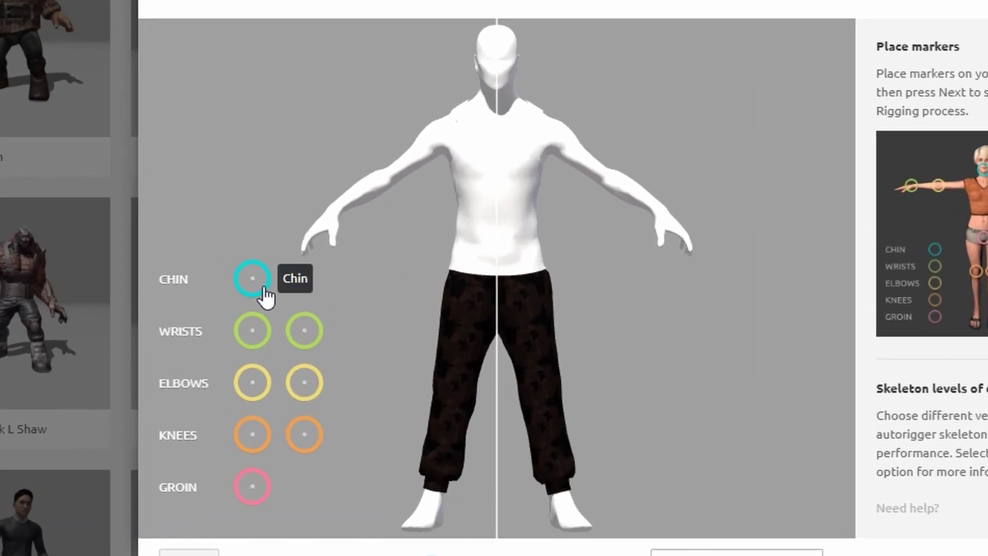
- Place chin, wrist, elbow, knee and groin markers, auto-rig, and confirm the character change
mouse_move(260, 296)
left_mouse_down()
mouse_move(309, 273)
mouse_move(477, 107)
mouse_move(503, 94)
left_mouse_up()
left_click_drag(253, 330, 335, 214)
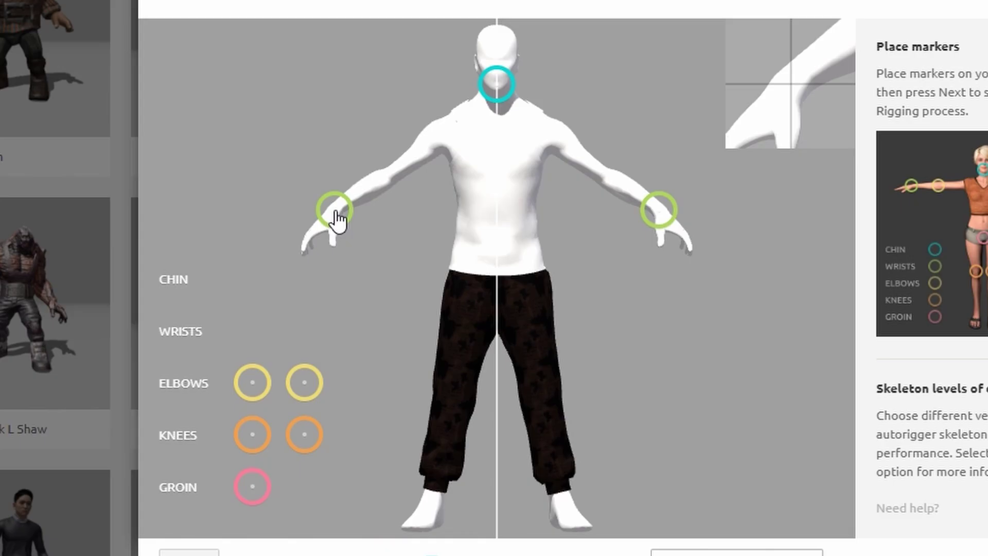
left_click_drag(252, 383, 393, 181)
left_click_drag(252, 434, 452, 384)
left_click_drag(252, 487, 497, 301)
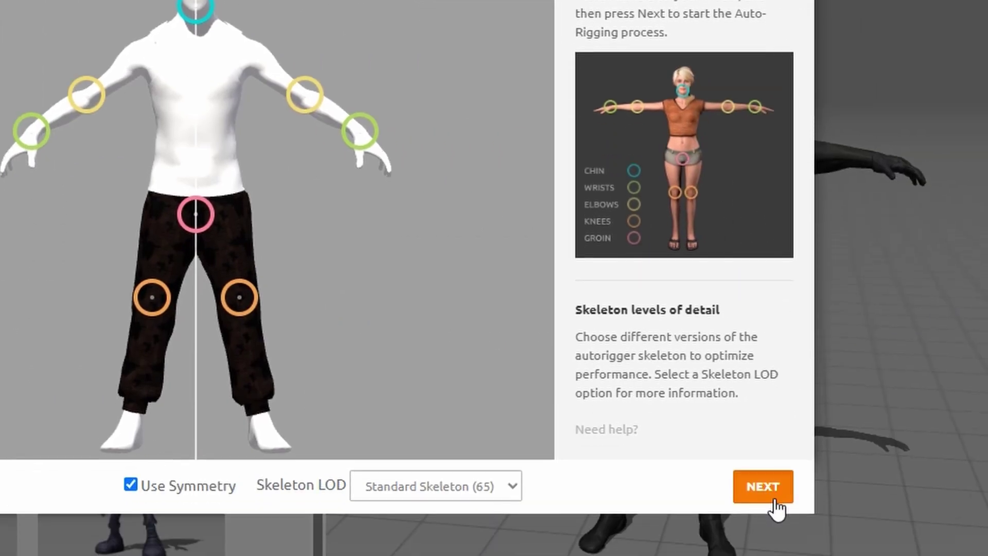
left_click(763, 553)
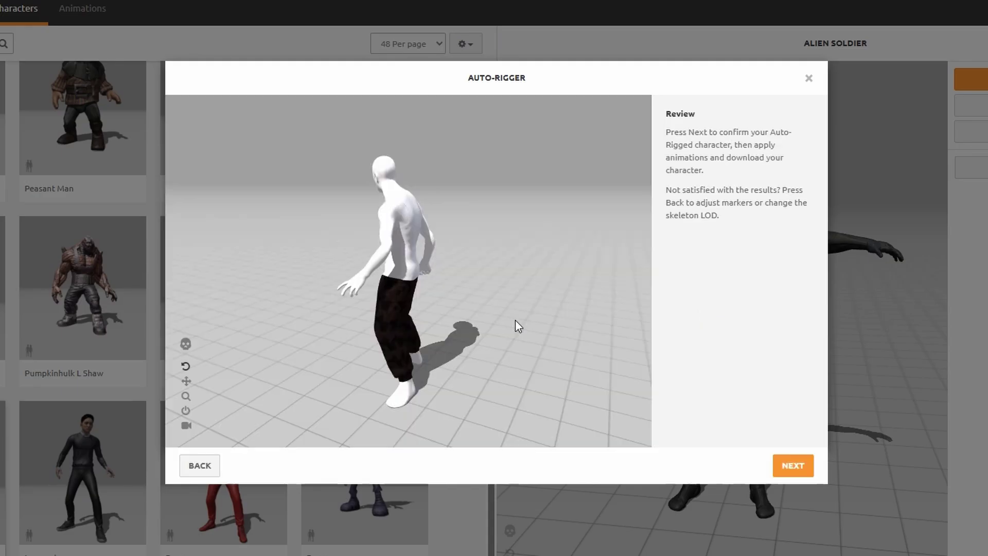
left_click(801, 472)
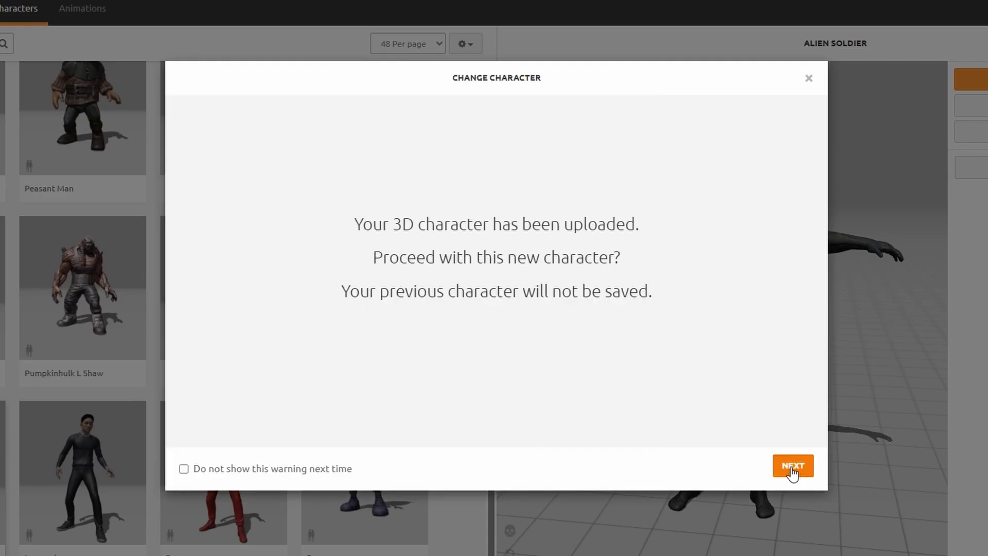
left_click(793, 466)
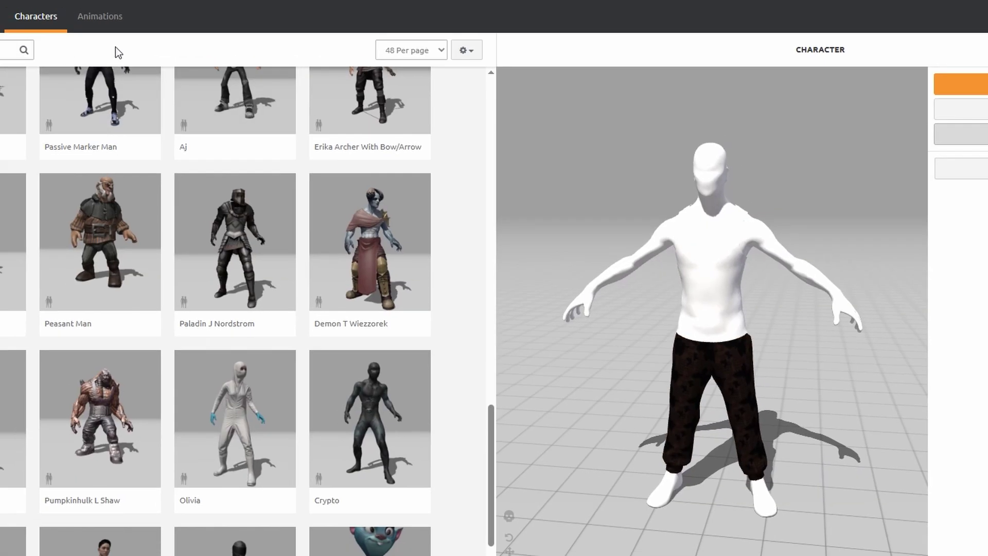
- Preview the Capoeira Pack, then search animations for 'walk', 'run' and 'fight'
left_click(83, 16)
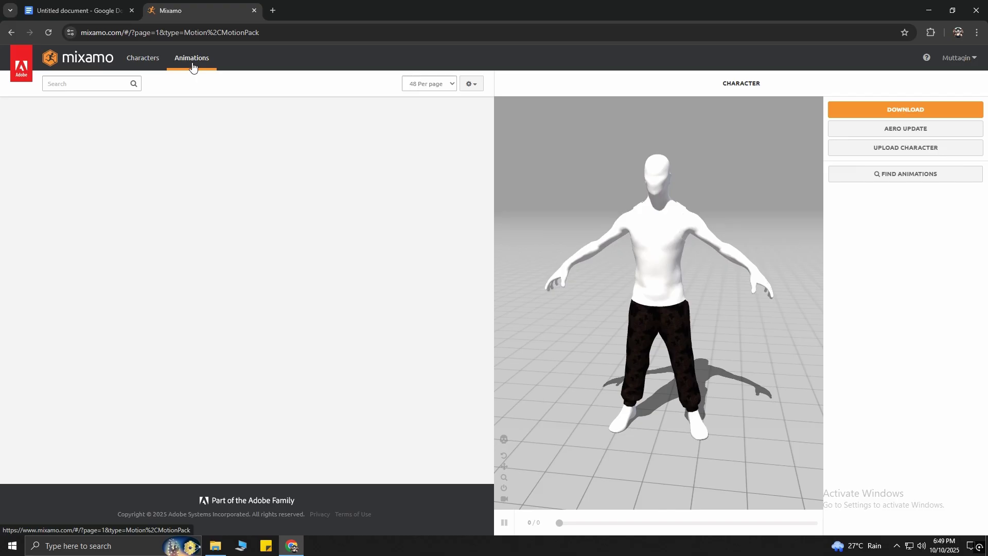
scroll(336, 369, "down", 2)
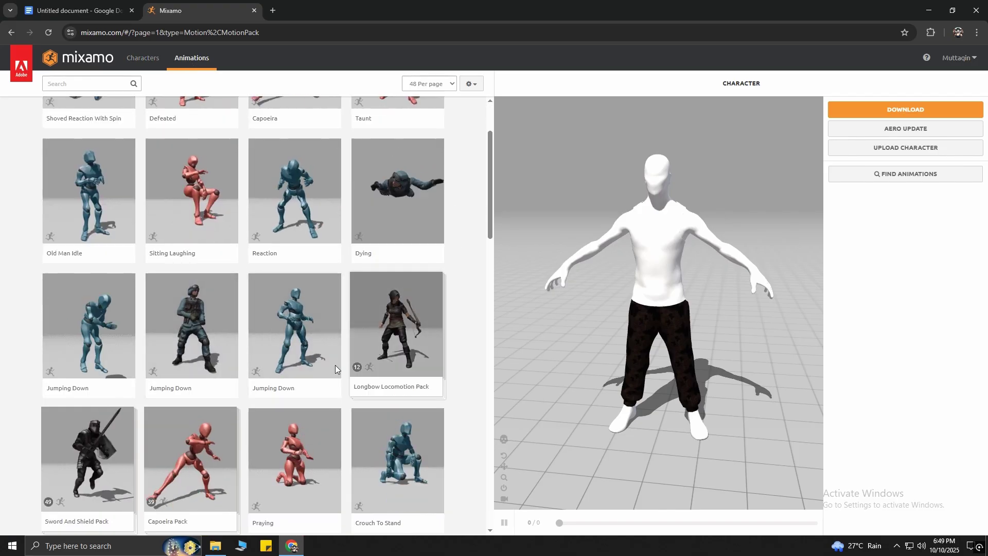
left_click(190, 456)
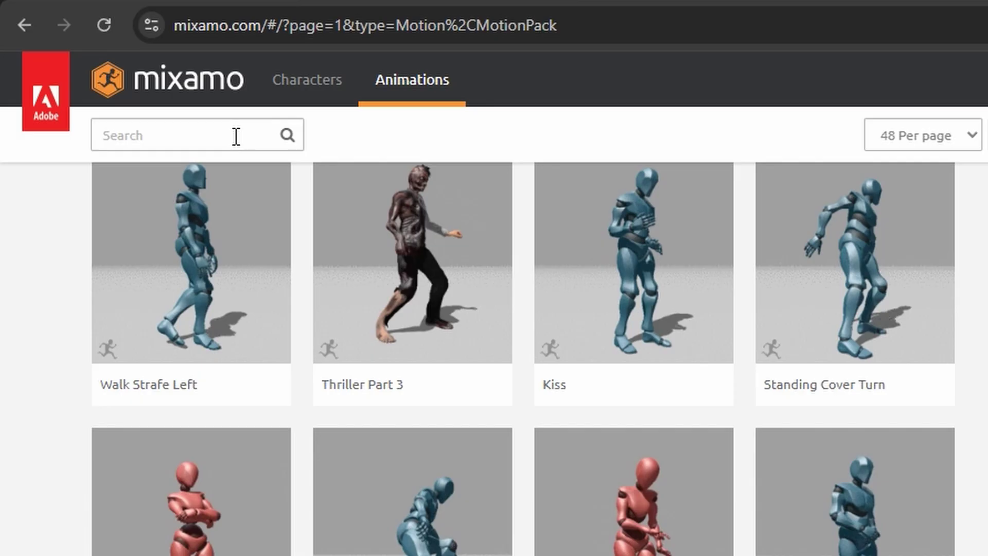
left_click(236, 136)
type("wa")
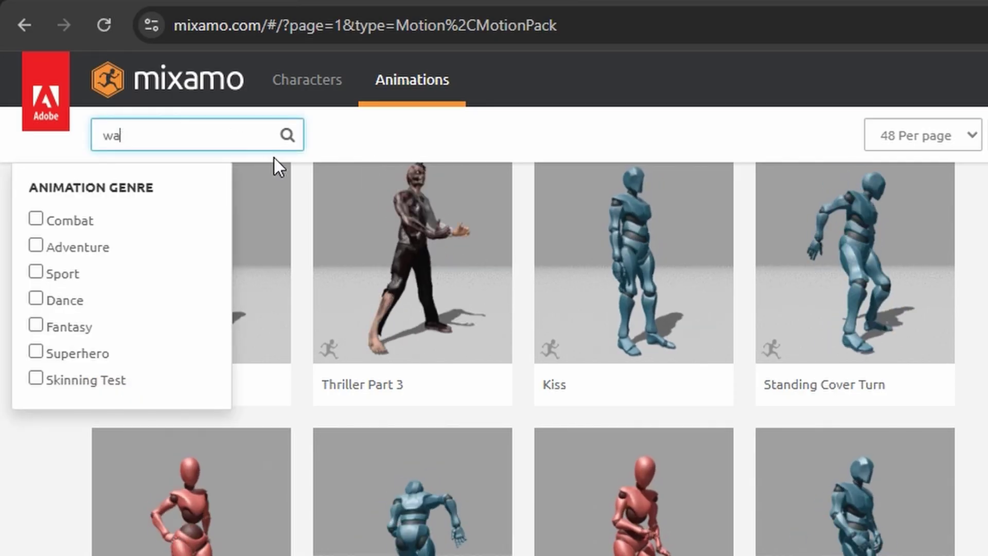
type("lk")
type("run")
left_click_drag(126, 136, 50, 138)
key("ctrl+a")
type("fight")
key("Return")
- Search 'dance', then 'typing', and apply the Typing animation to the character
type("da")
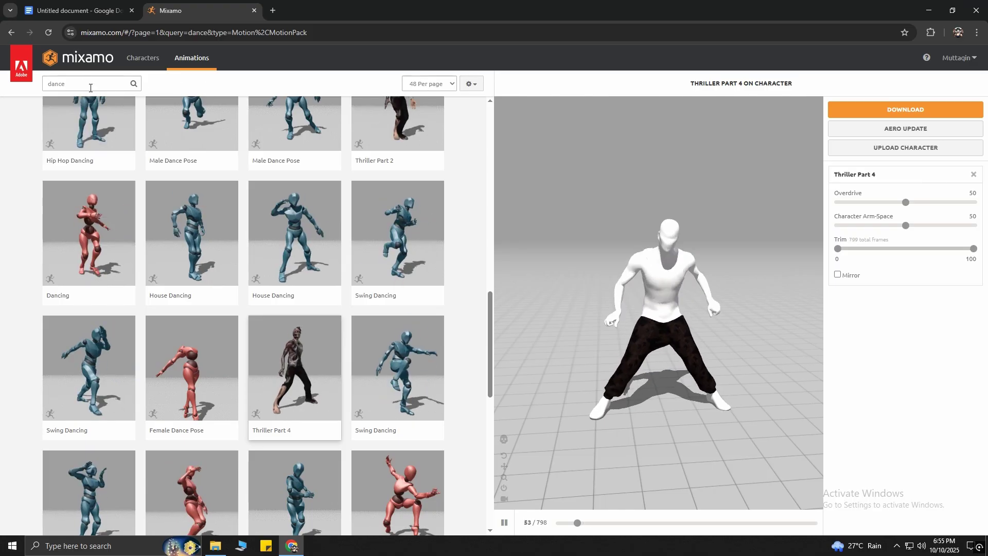
double_click(110, 77)
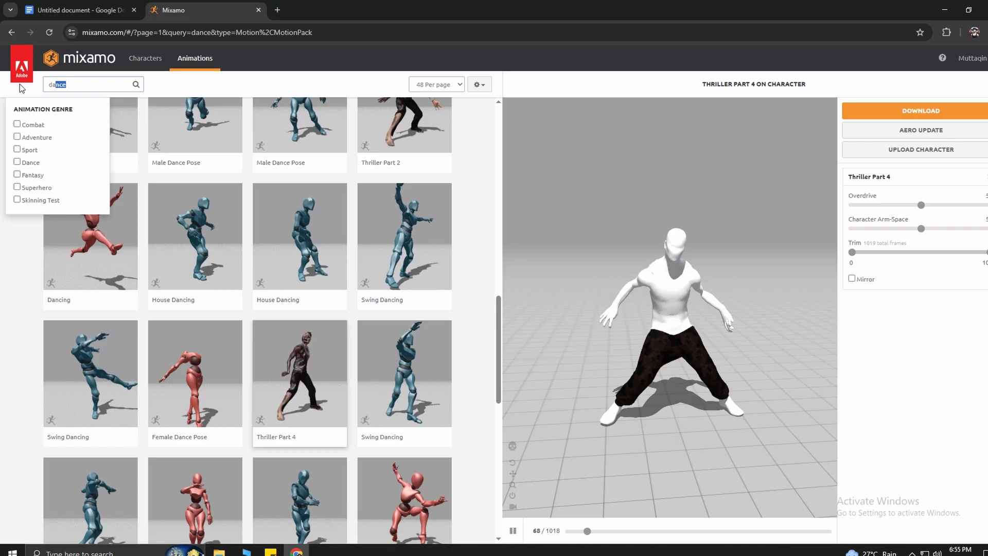
type("typing")
key("Return")
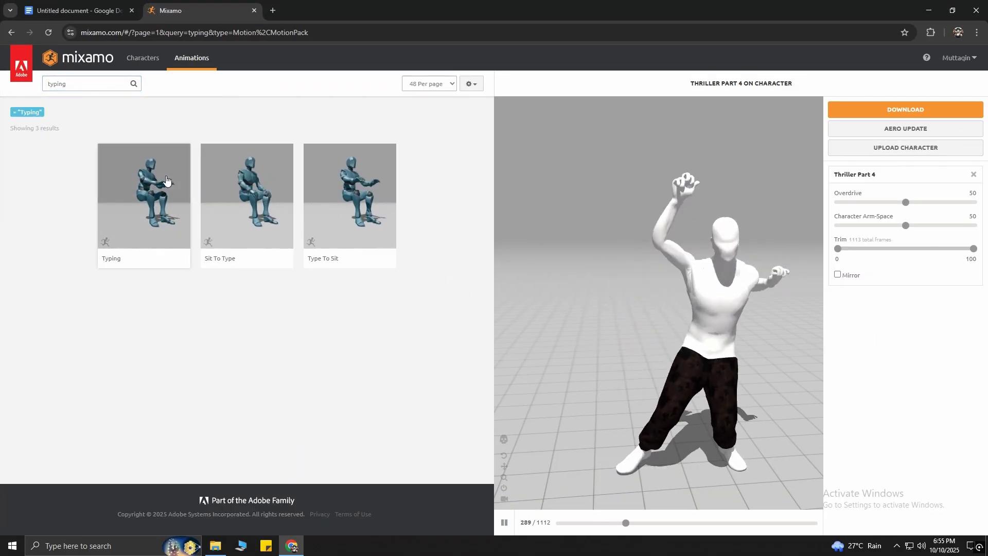
left_click(191, 201)
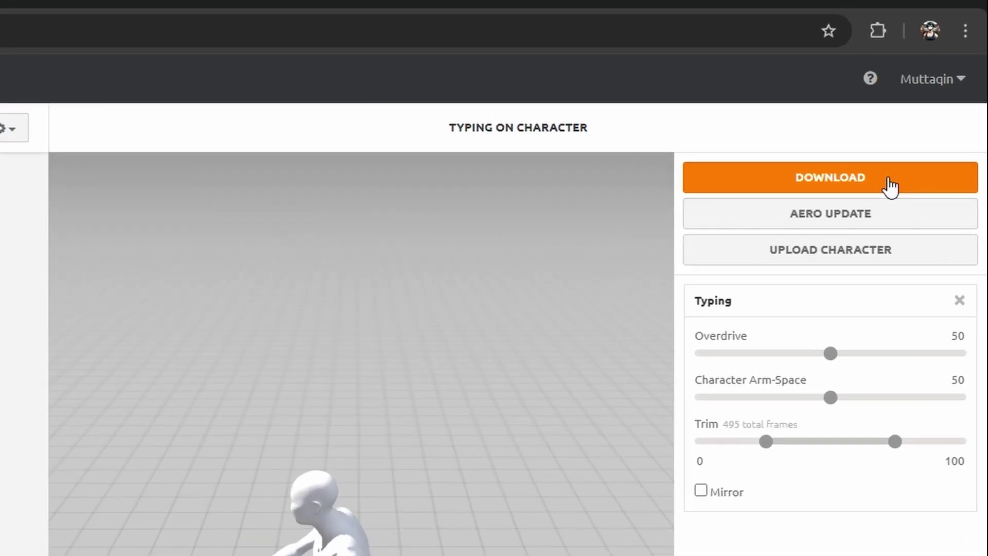
- Download the Typing animation as FBX with skin at 30 frames per second
left_click(936, 113)
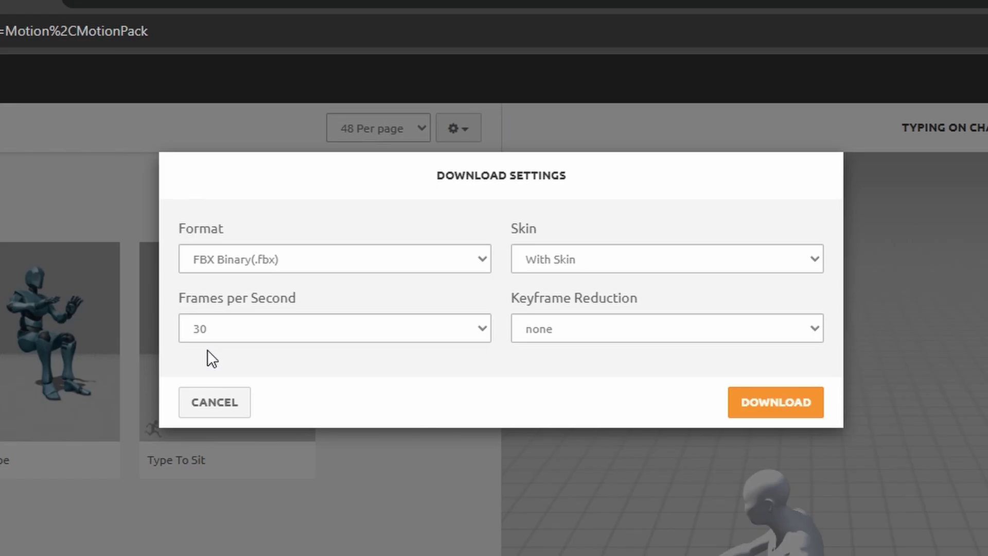
left_click(416, 324)
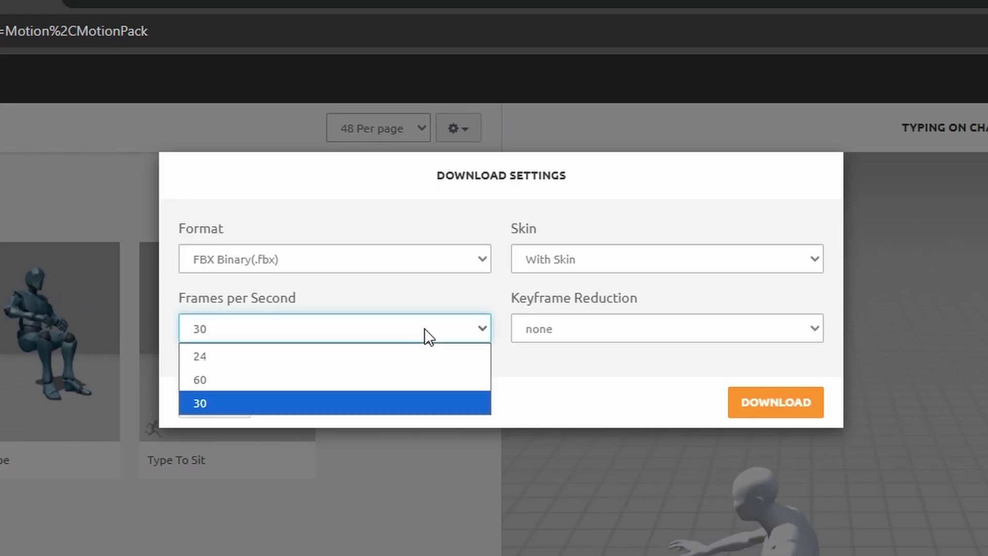
left_click(335, 381)
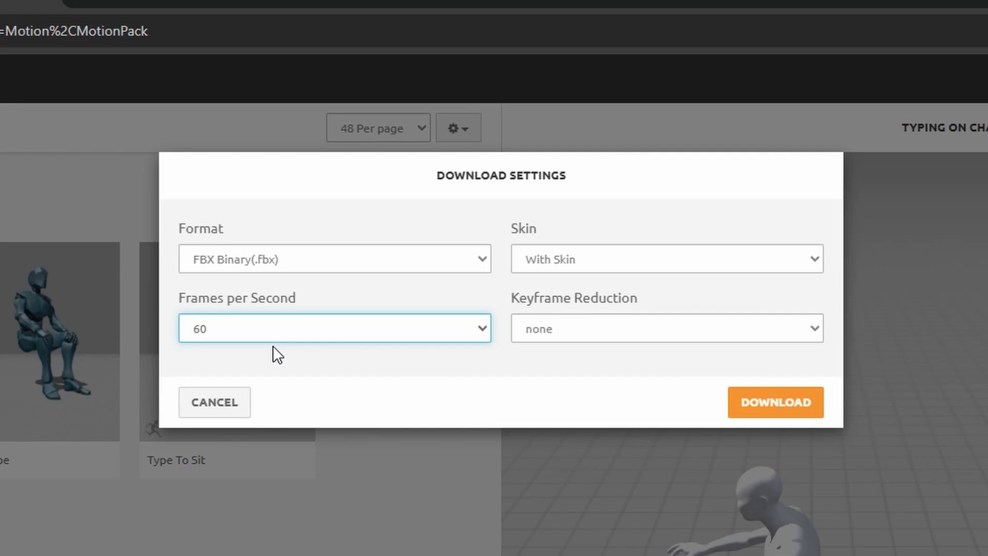
left_click(323, 330)
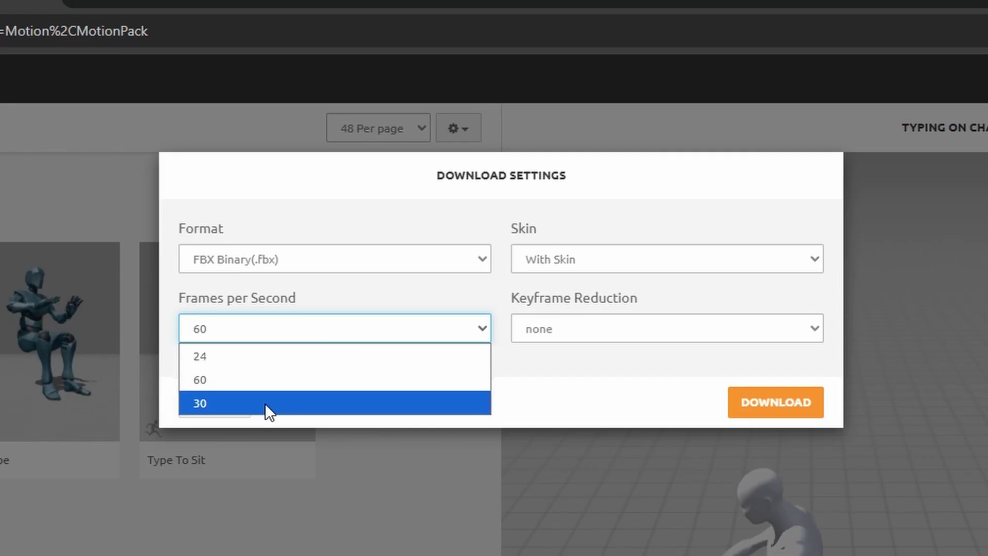
left_click(264, 404)
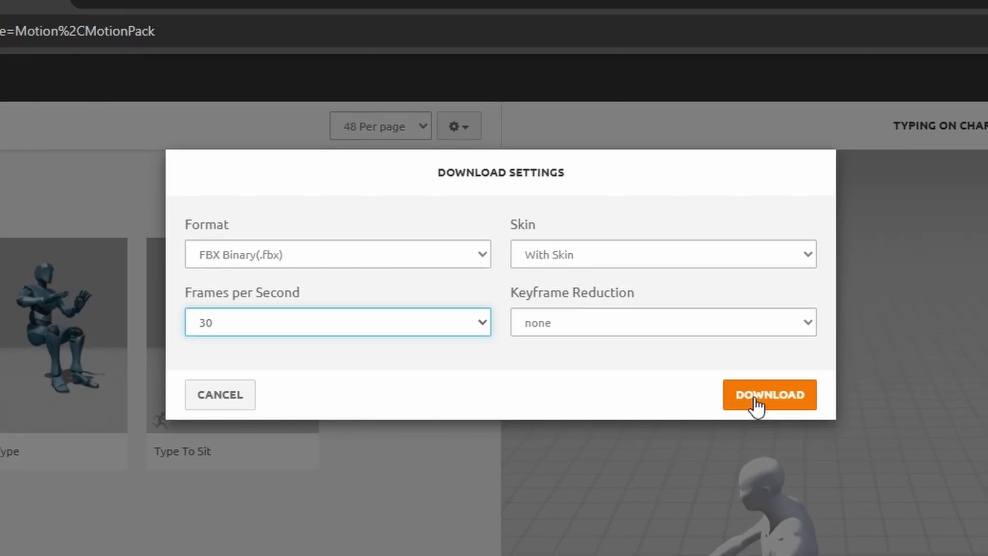
left_click(755, 401)
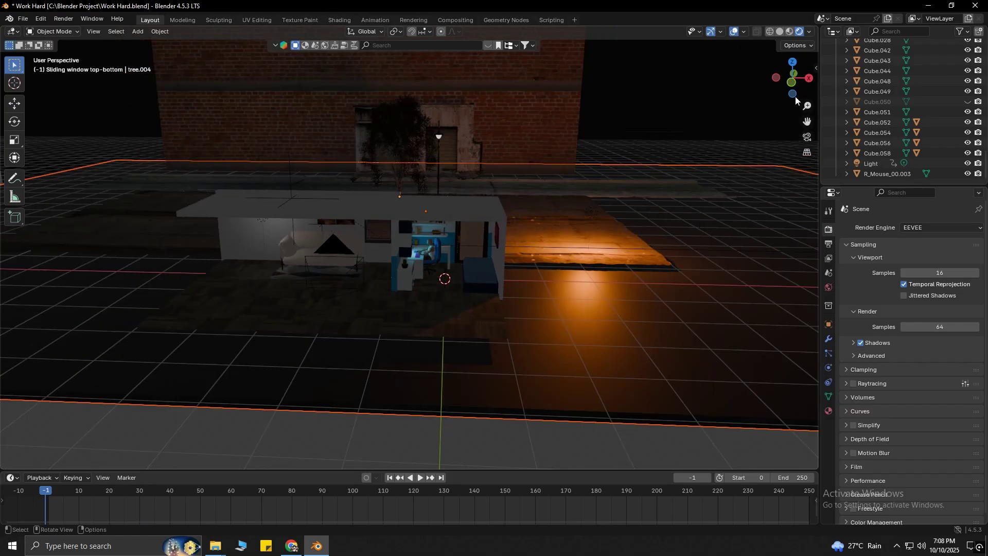
left_click_drag(795, 97, 823, 80)
- Google '3d background models' and open the Sketchfab backgrounds collection
left_click(317, 546)
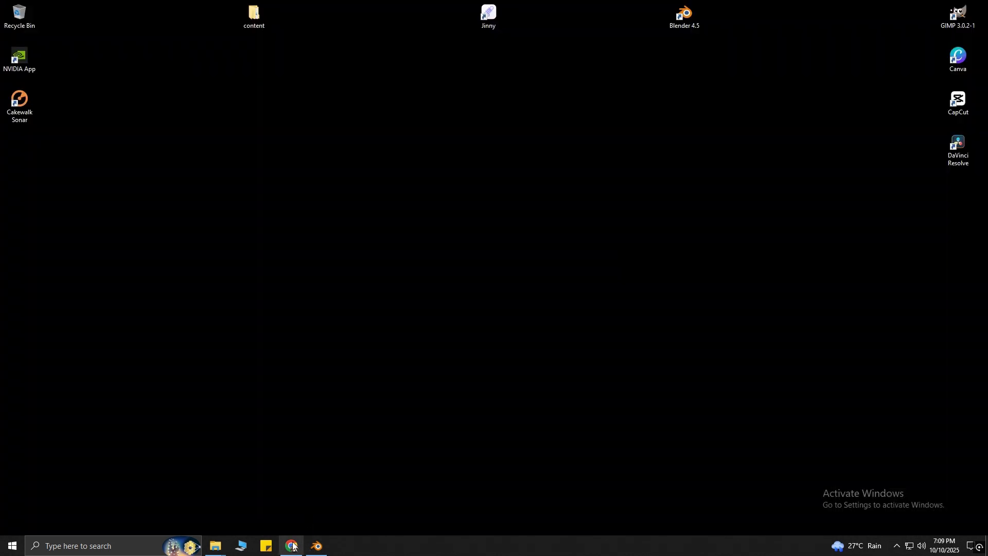
left_click(292, 546)
left_click(403, 216)
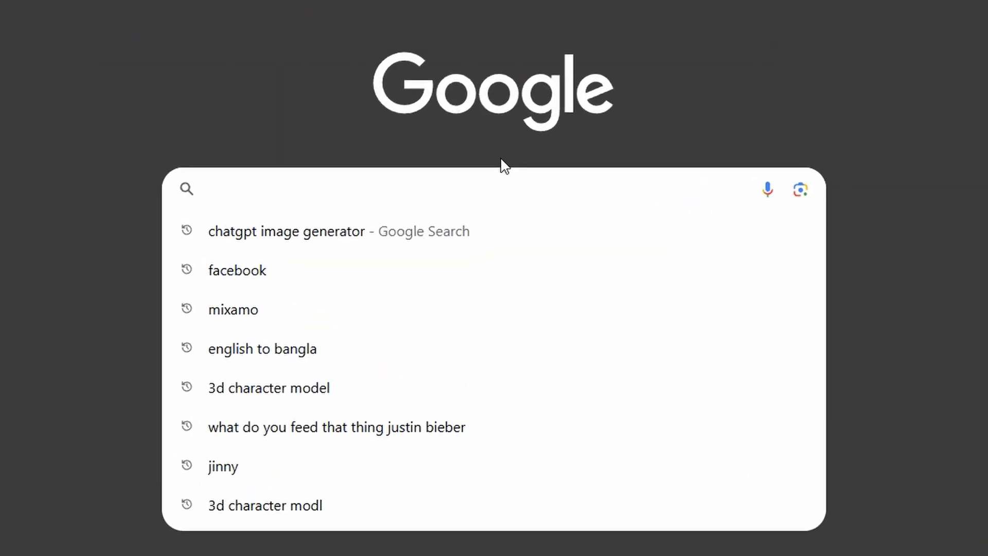
type("3d background models")
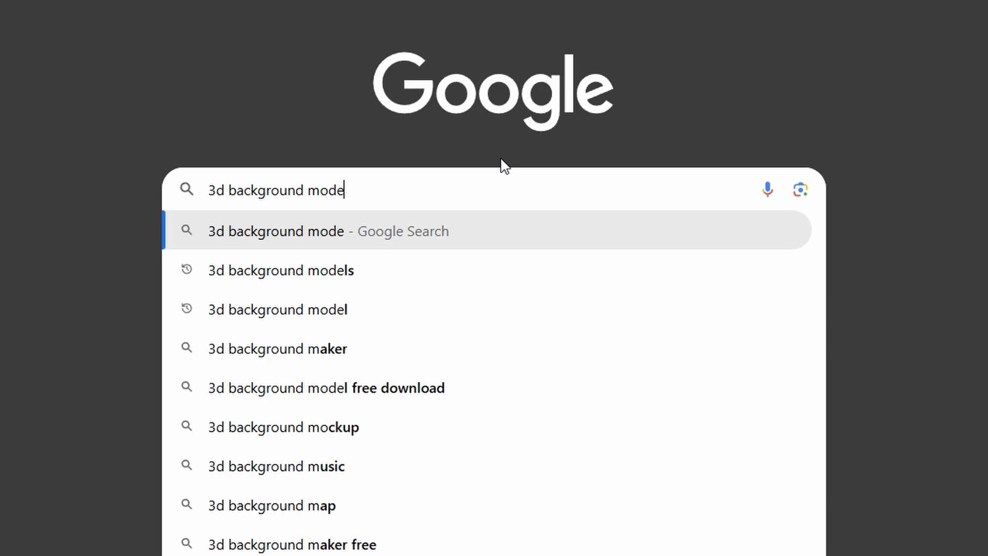
key("Return")
left_click(289, 292)
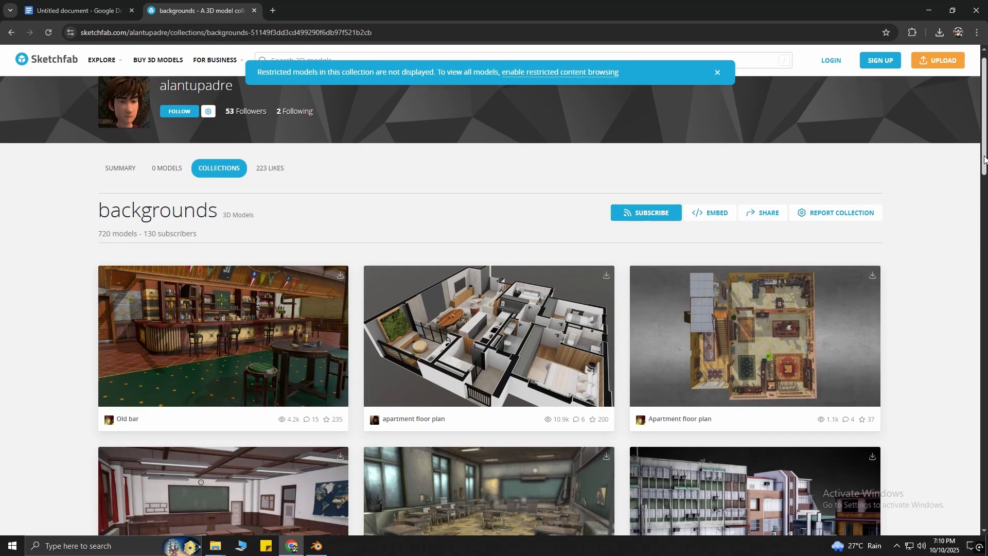
- Scroll the Sketchfab results and turn on the Downloadable filter
scroll(756, 469, "down", 8)
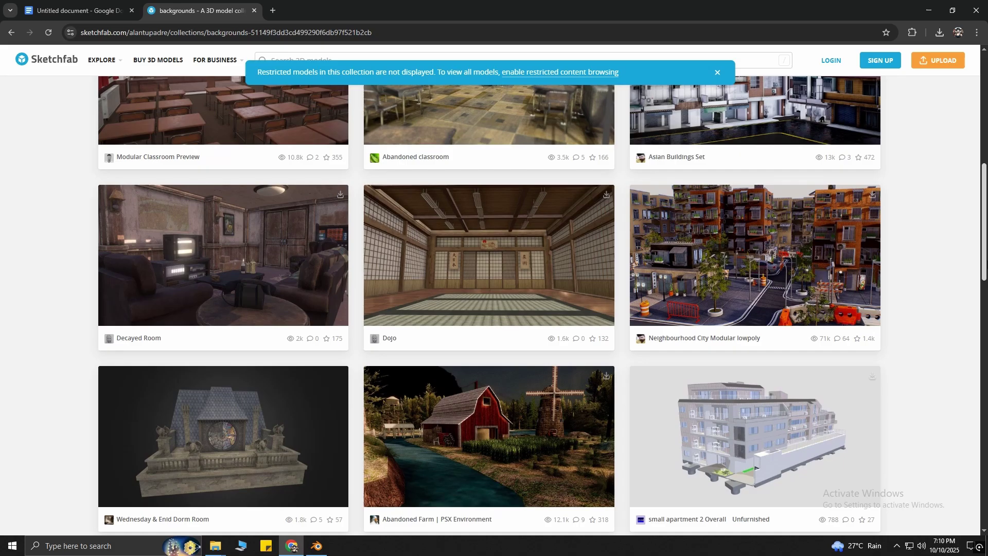
scroll(756, 467, "down", 4)
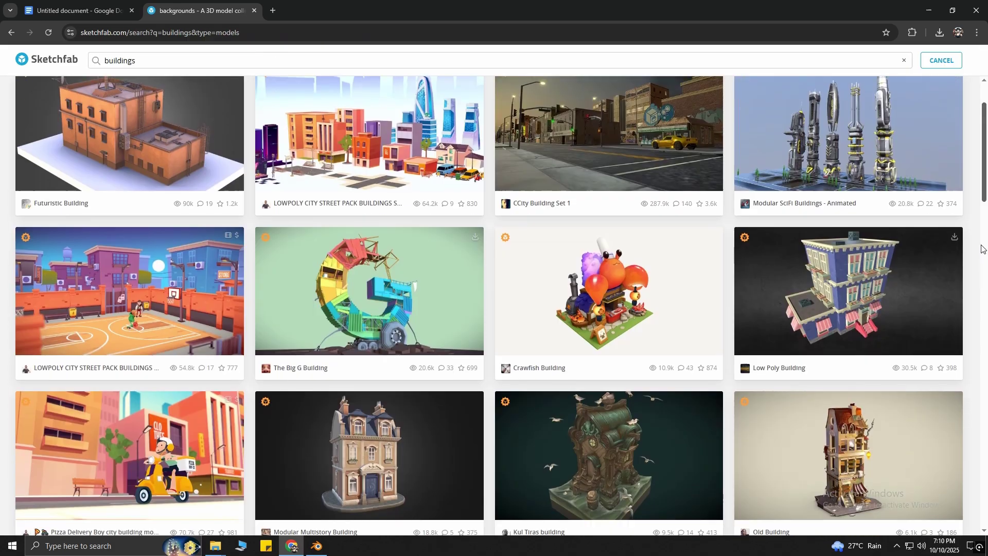
scroll(494, 308, "down", 4)
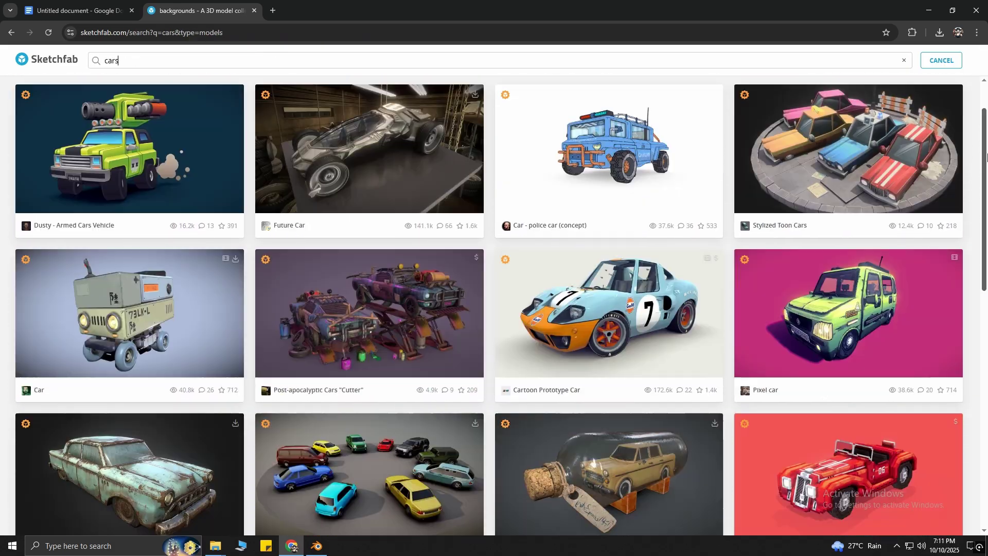
scroll(987, 157, "down", 7)
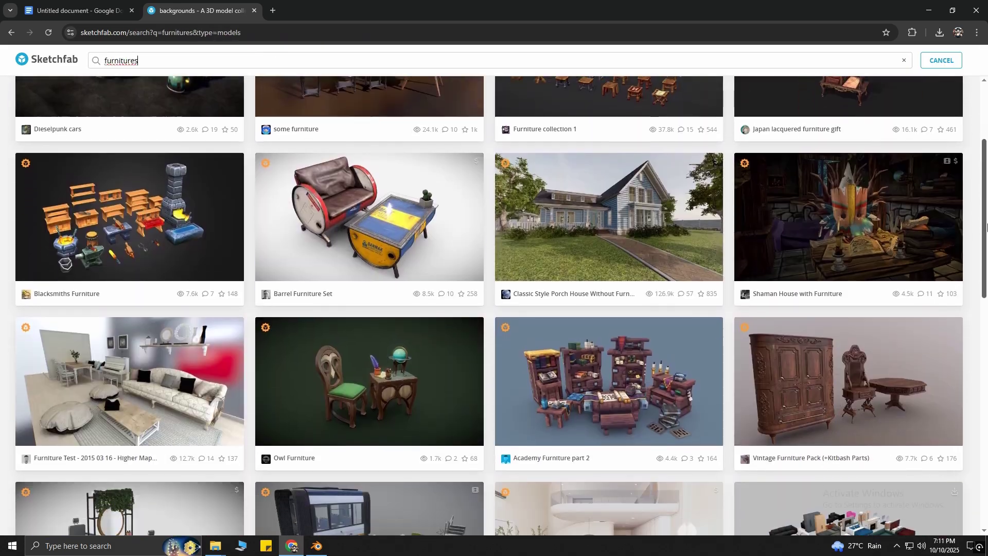
scroll(987, 265, "down", 3)
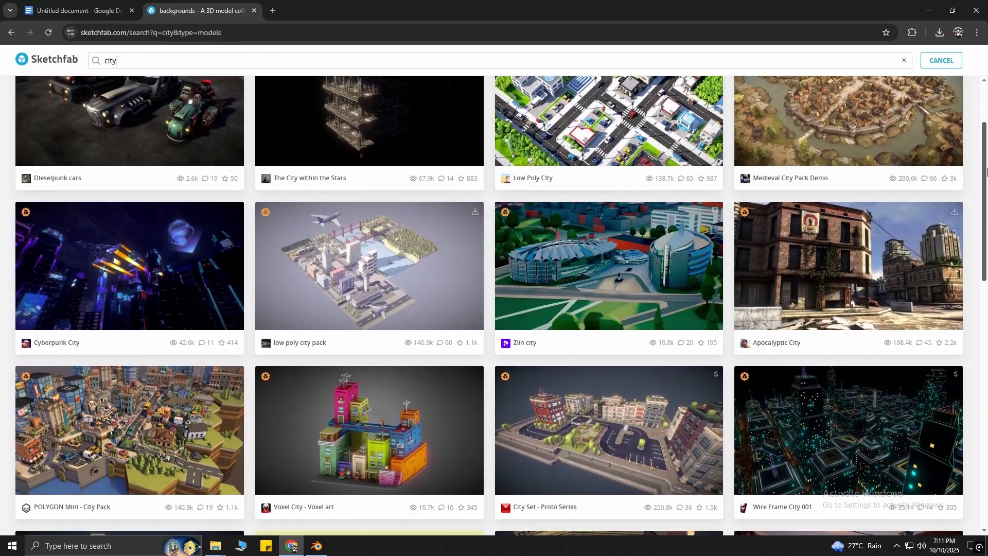
scroll(987, 273, "down", 5)
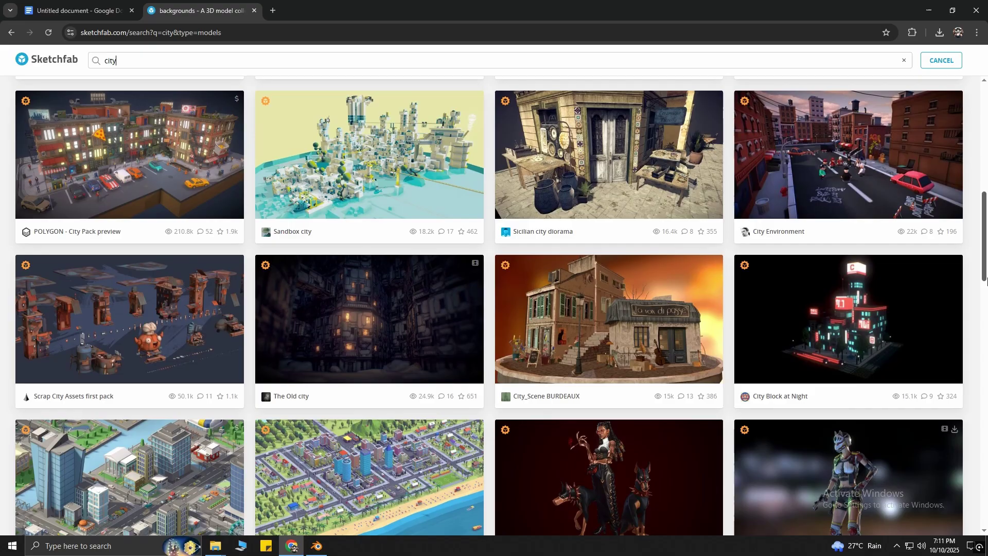
scroll(987, 281, "down", 12)
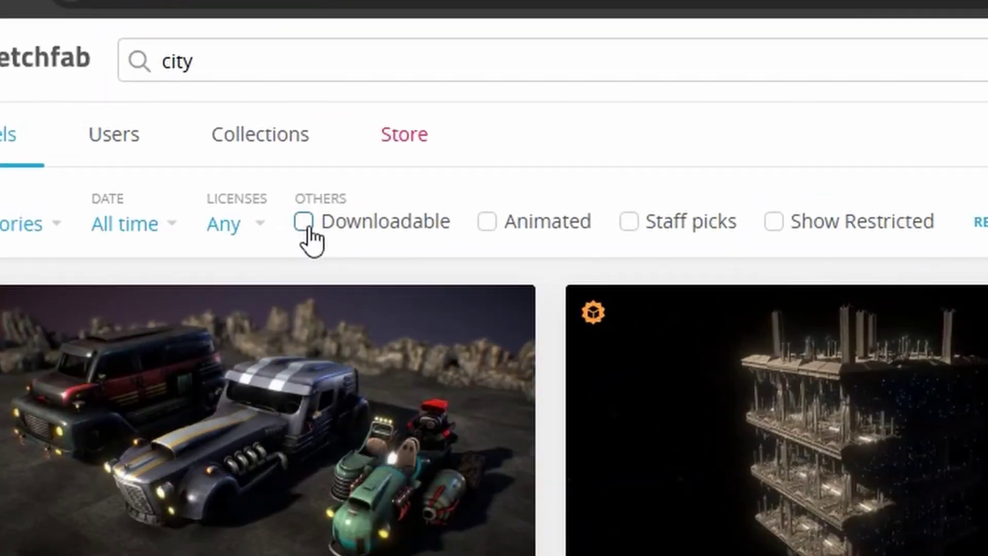
left_click(304, 223)
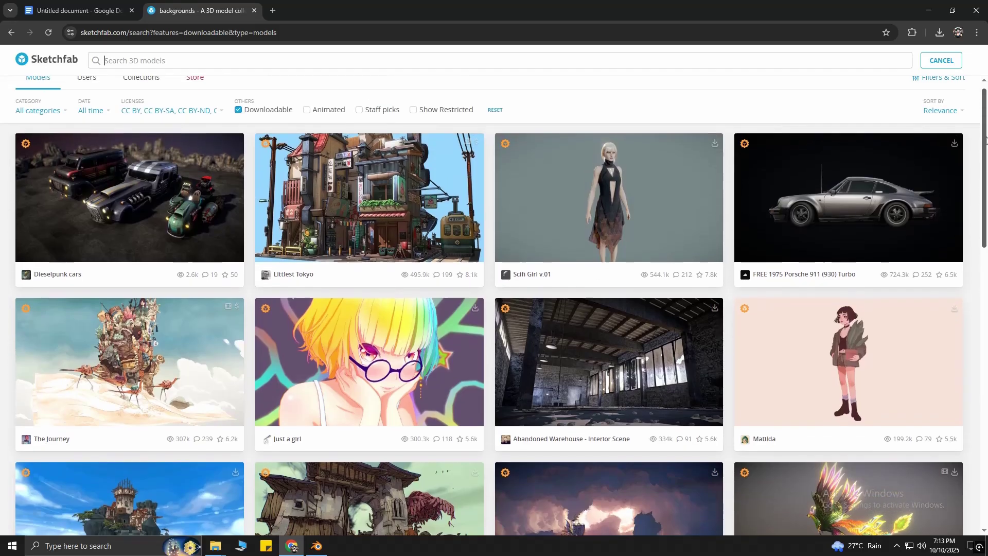
- Preview downloadable models, moving from Rainier AK to Fantasy Game Inn
scroll(986, 139, "down", 4)
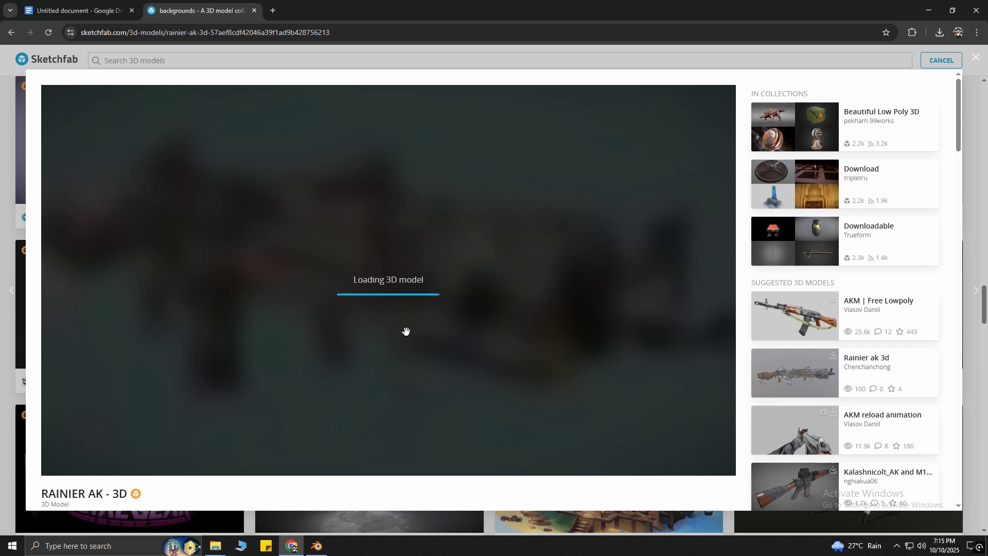
scroll(772, 206, "down", 2)
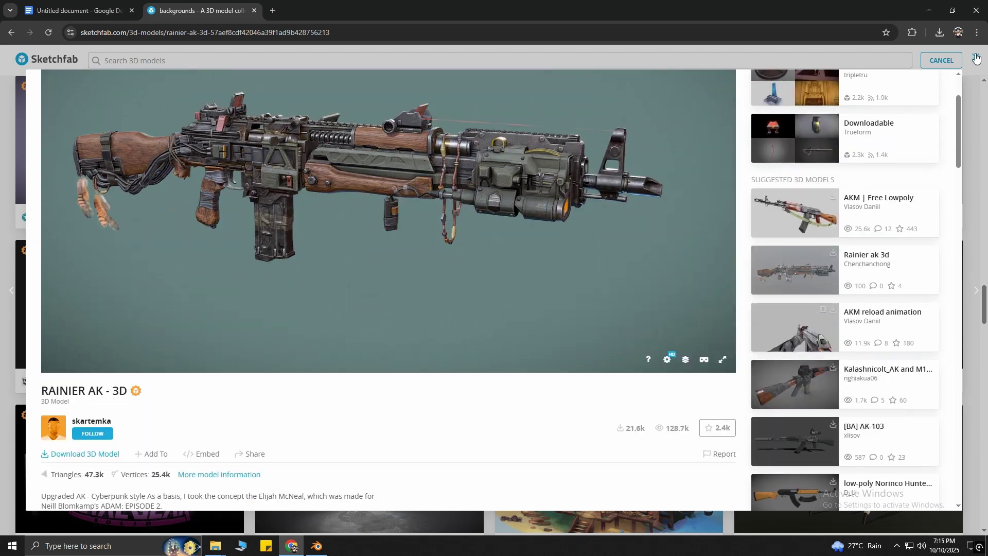
left_click(976, 59)
left_click(468, 329)
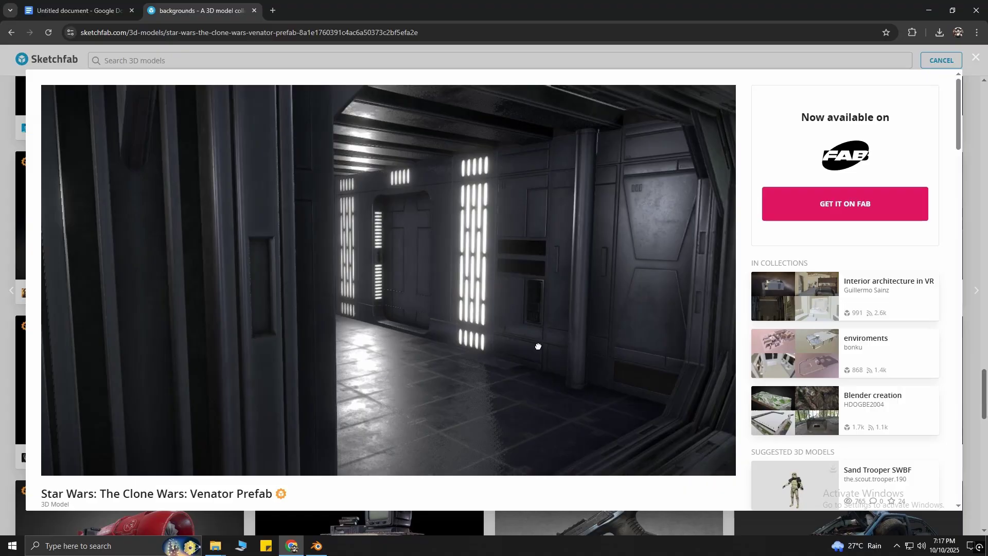
mouse_move(539, 346)
left_mouse_down()
mouse_move(433, 342)
mouse_move(333, 353)
left_mouse_up()
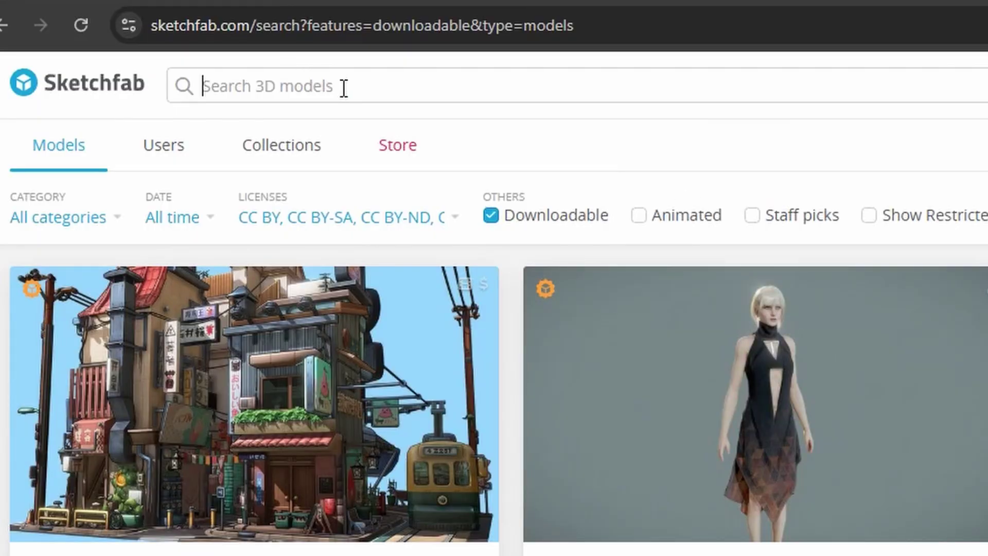
- Search Sketchfab for 'bedroom' and download the free Isometric bedroom model
type("m")
key("Return")
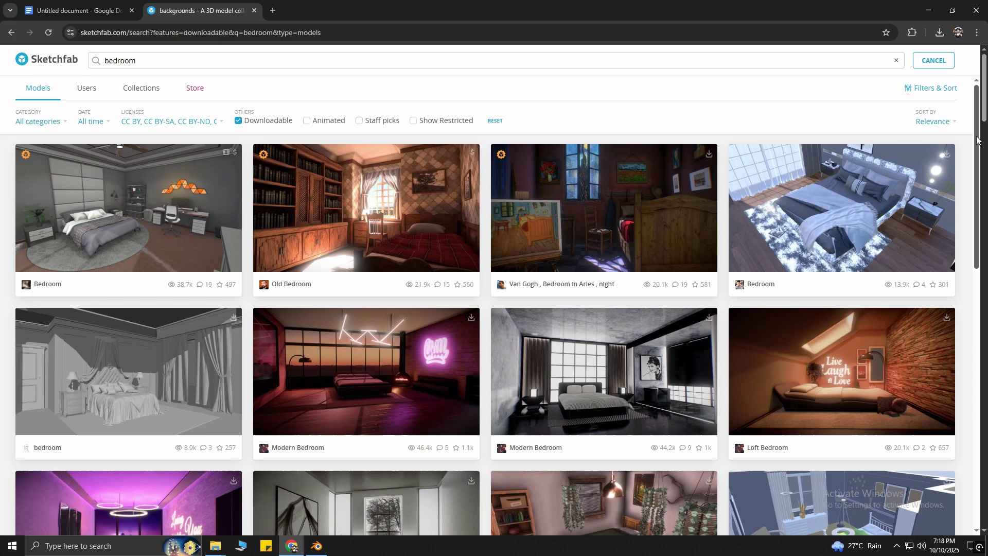
scroll(977, 139, "down", 10)
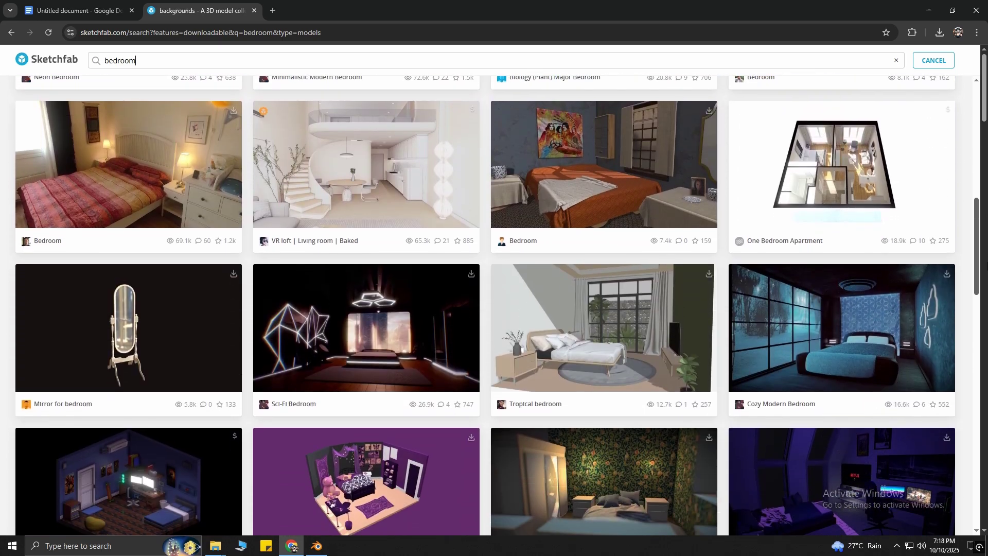
scroll(497, 306, "down", 6)
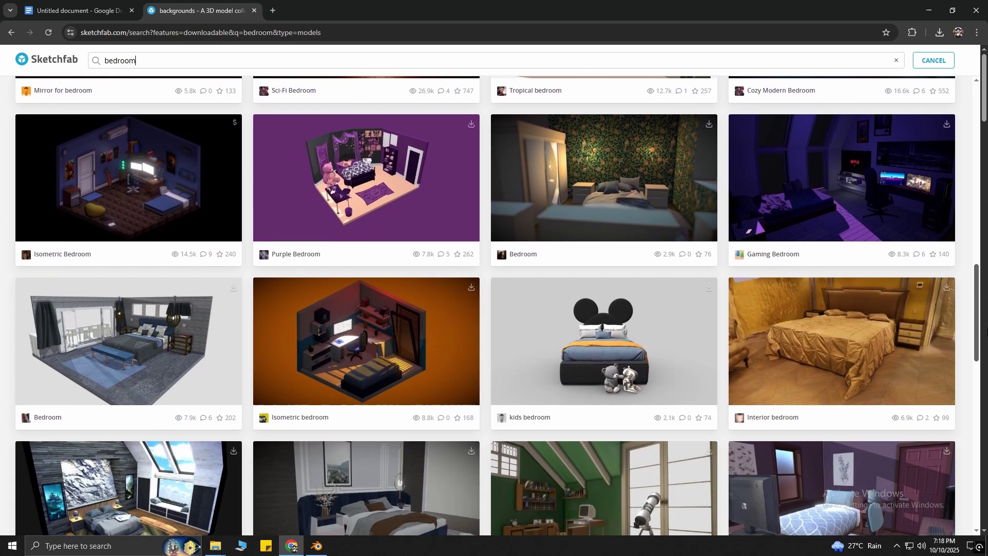
scroll(392, 342, "down", 1)
left_click(393, 316)
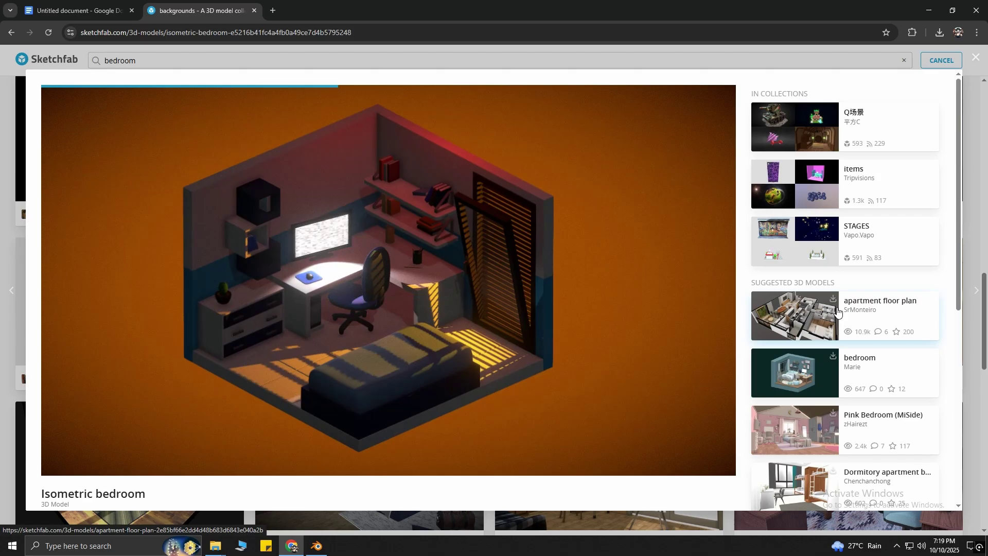
scroll(515, 335, "down", 3)
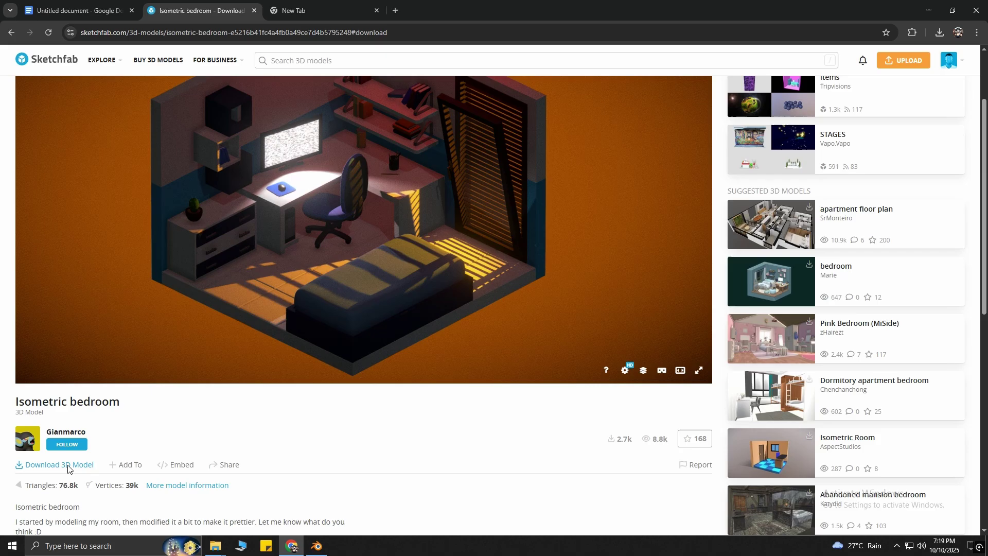
left_click(67, 466)
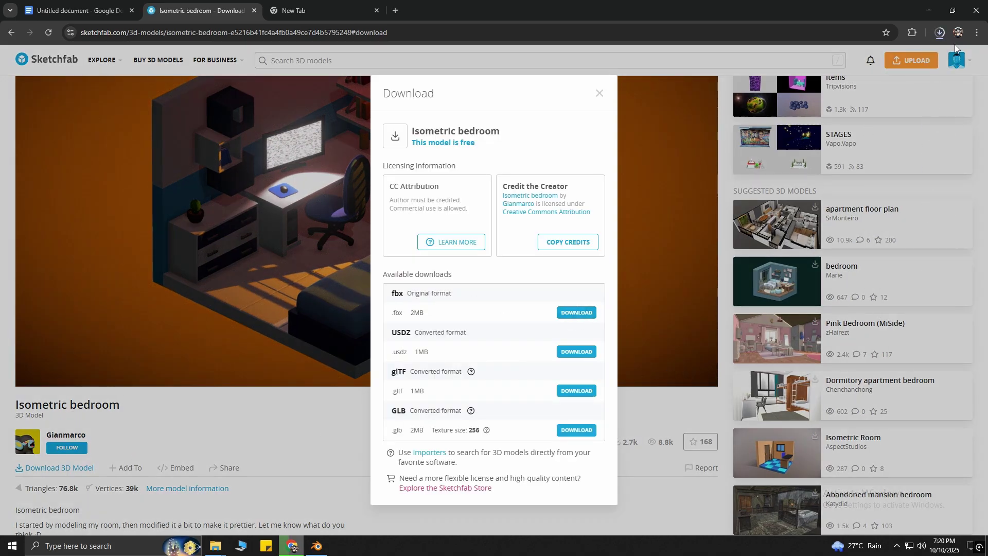
- Extract the isometric-bedroom zip in Downloads into an isometric-bedroom folder
left_click(938, 34)
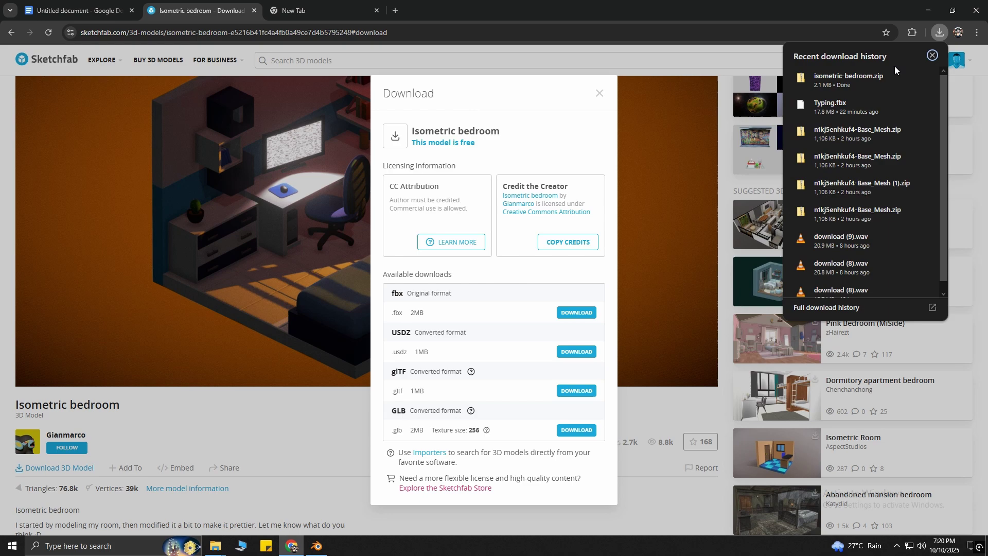
left_click(215, 546)
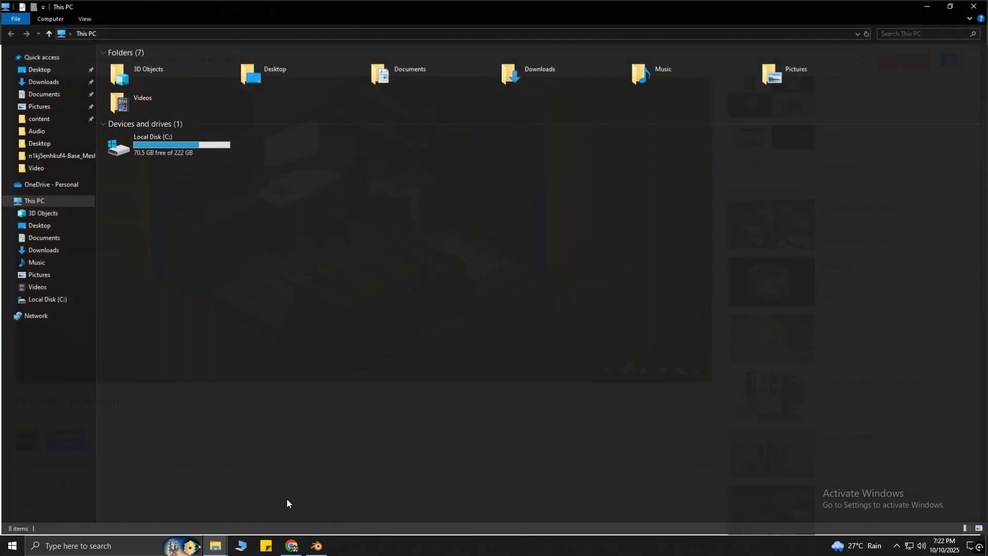
left_click(47, 81)
right_click(184, 79)
left_click(218, 112)
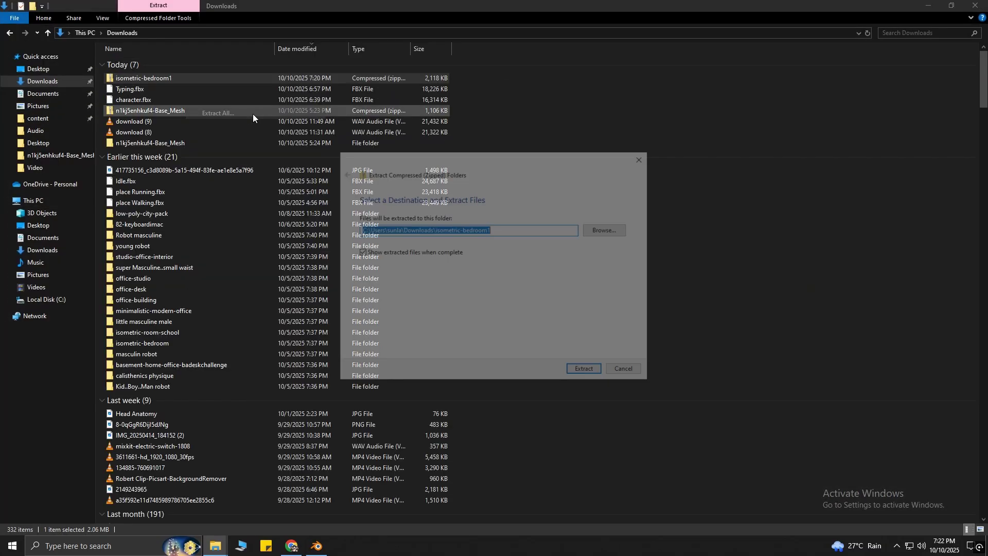
left_click(587, 374)
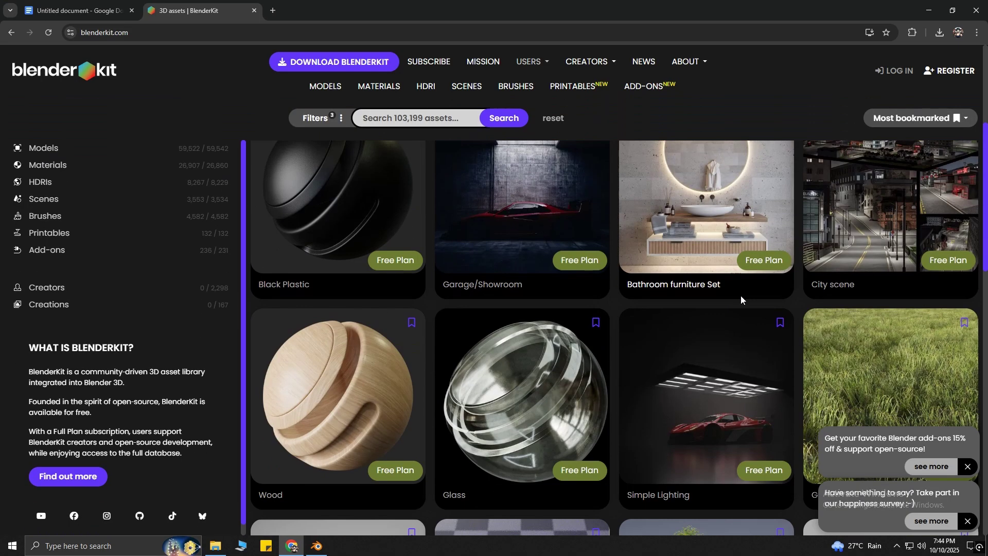
scroll(741, 299, "down", 5)
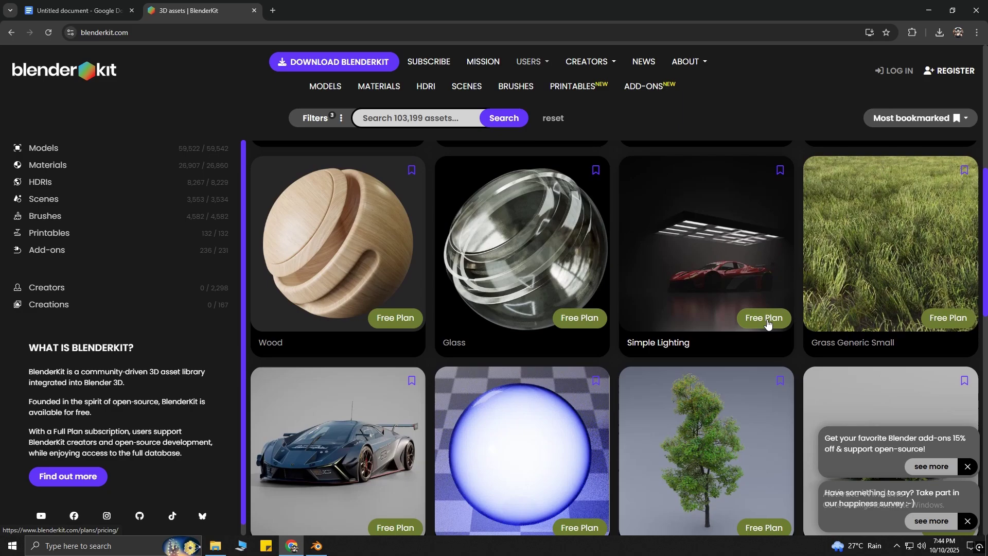
scroll(982, 284, "down", 12)
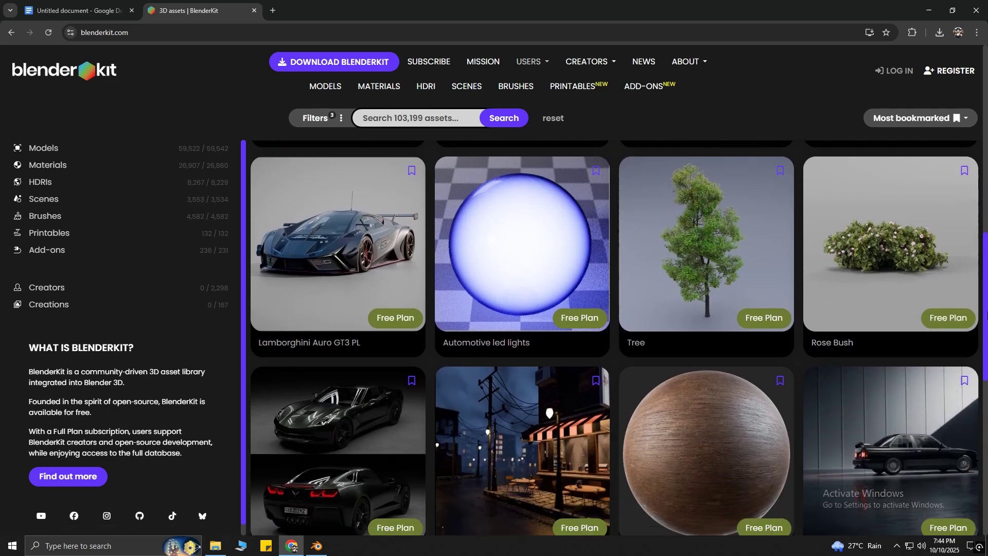
scroll(615, 338, "down", 12)
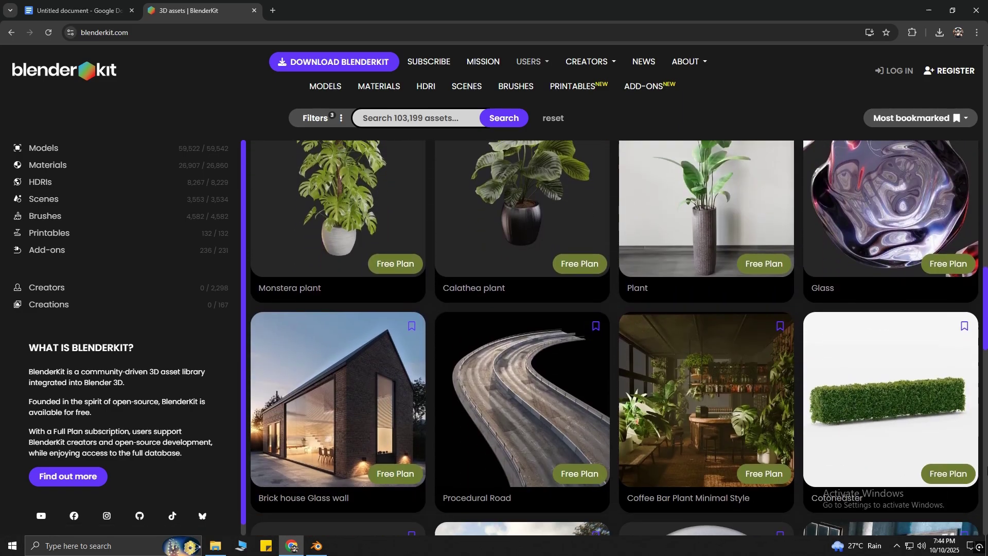
scroll(615, 338, "down", 2)
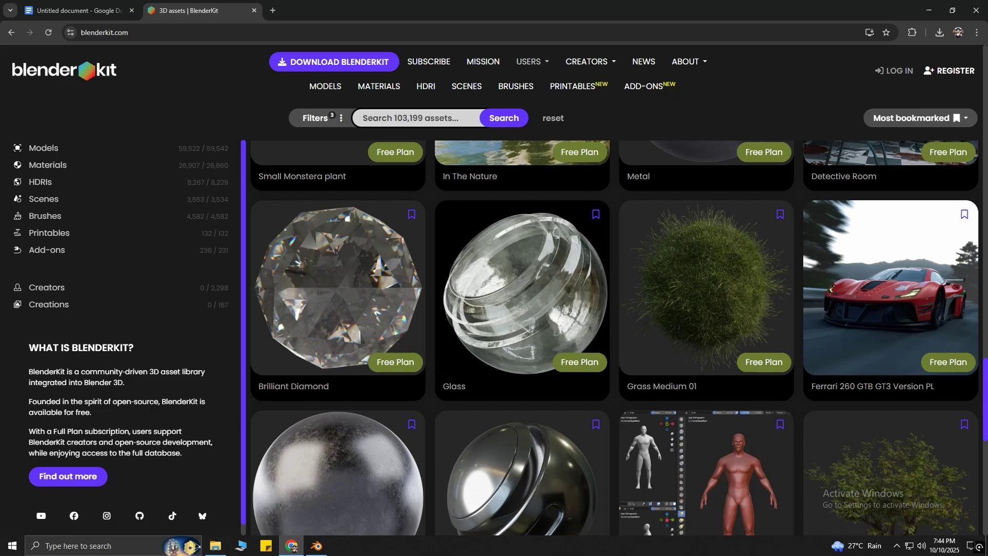
scroll(986, 532, "down", 16)
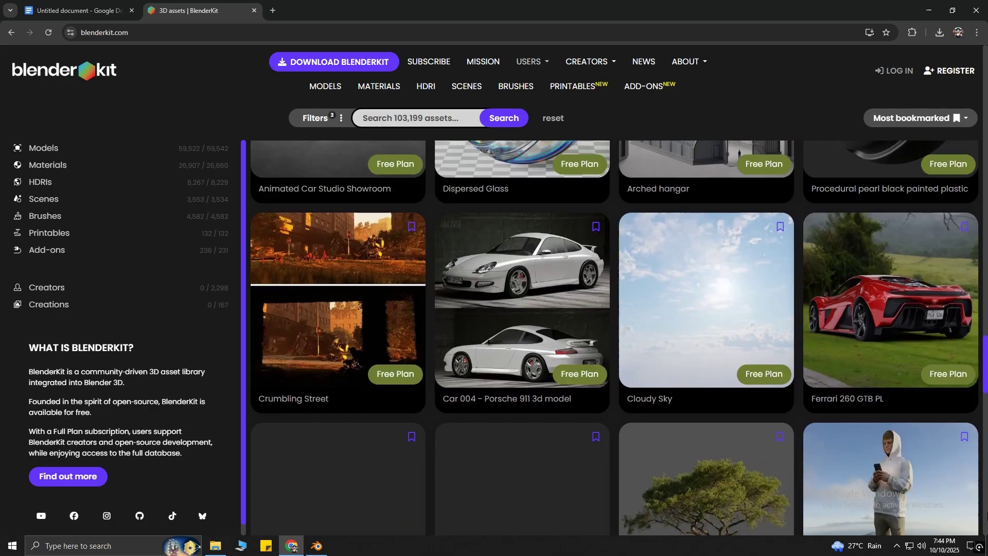
scroll(615, 338, "down", 3)
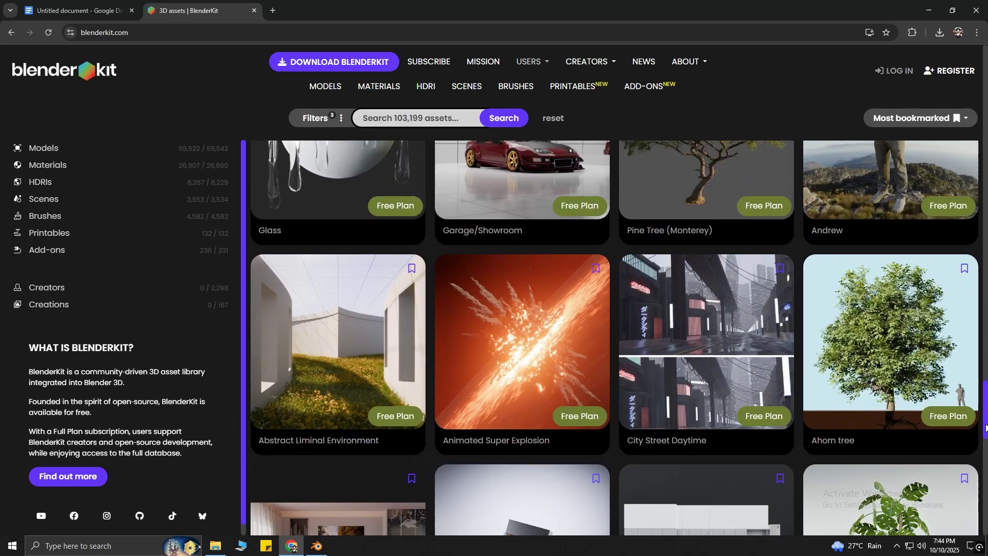
scroll(985, 427, "down", 16)
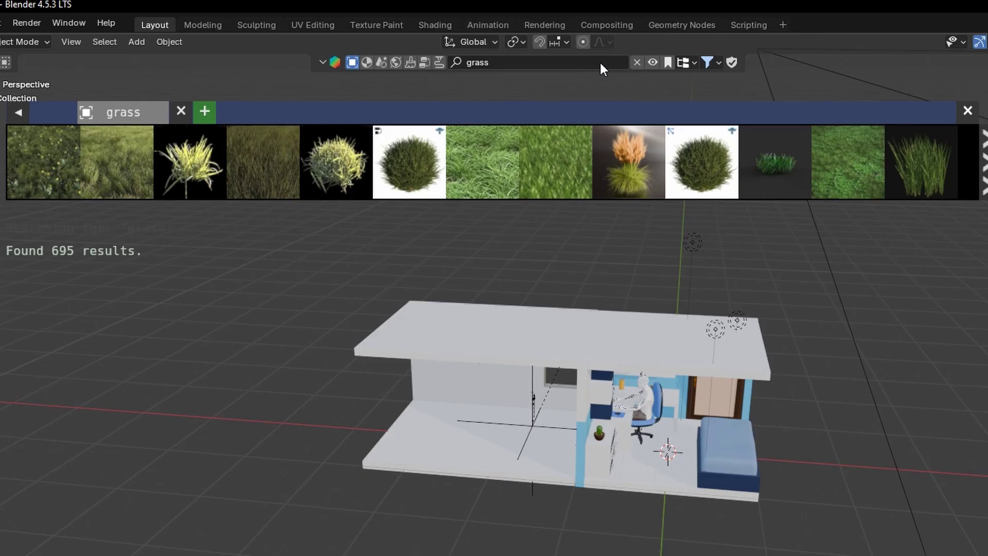
- Search the BlenderKit asset bar for 'sky' and scroll through the thumbnails
left_click(601, 62)
type("sky")
key("Return")
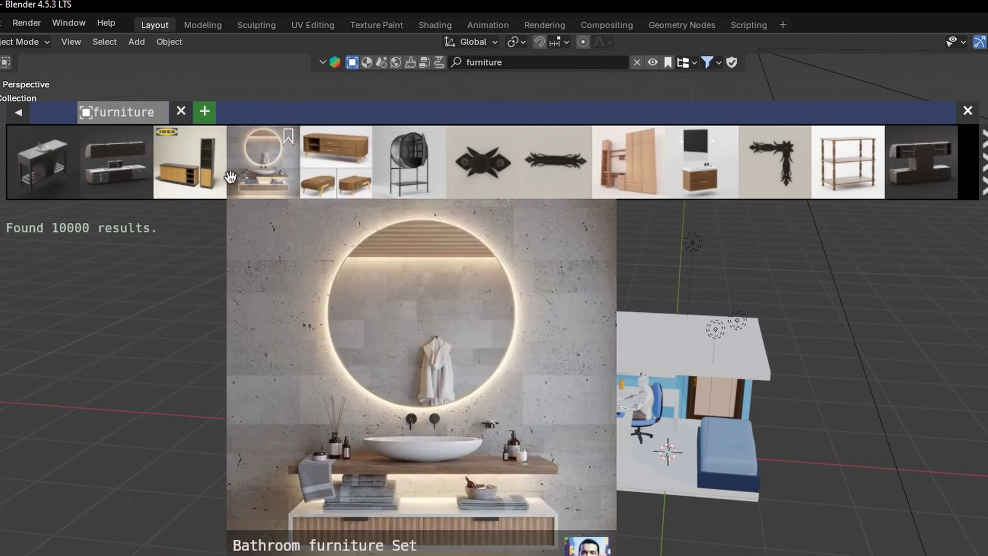
mouse_move(136, 174)
scroll(922, 163, "down", 3)
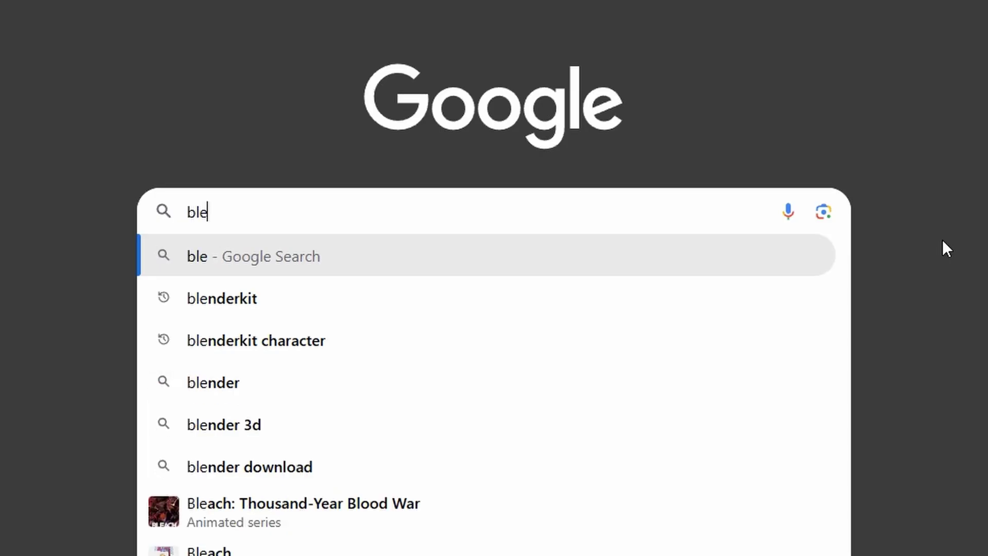
- Search 'blenderkit', download the add-on zip blenderkit-v3.16.1.250612 and show it in Downloads
type("nderkit")
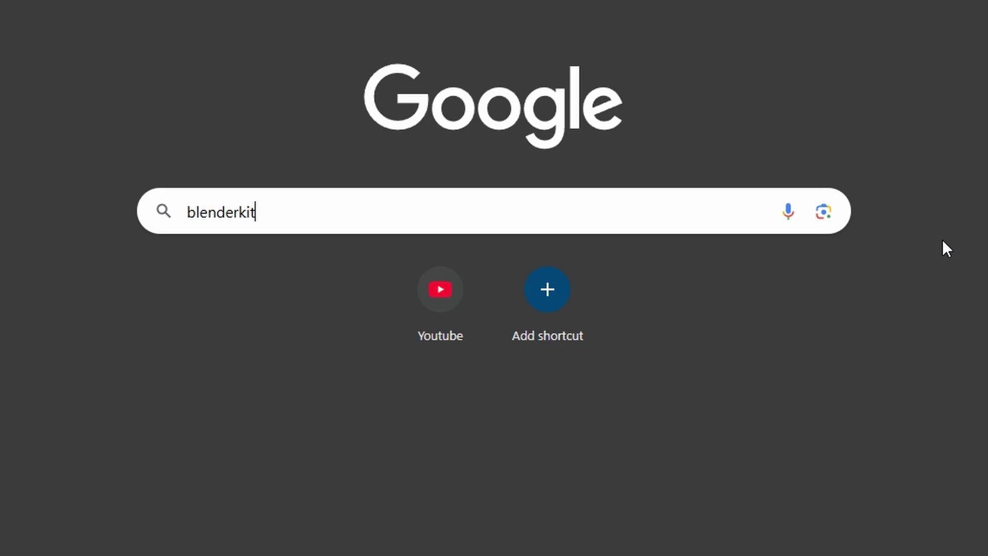
key("Return")
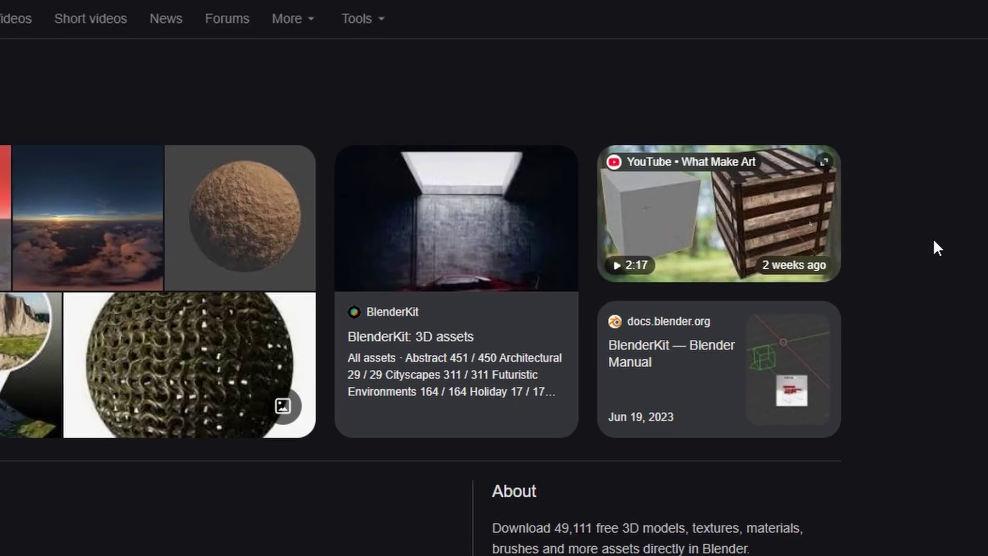
scroll(241, 302, "down", 3)
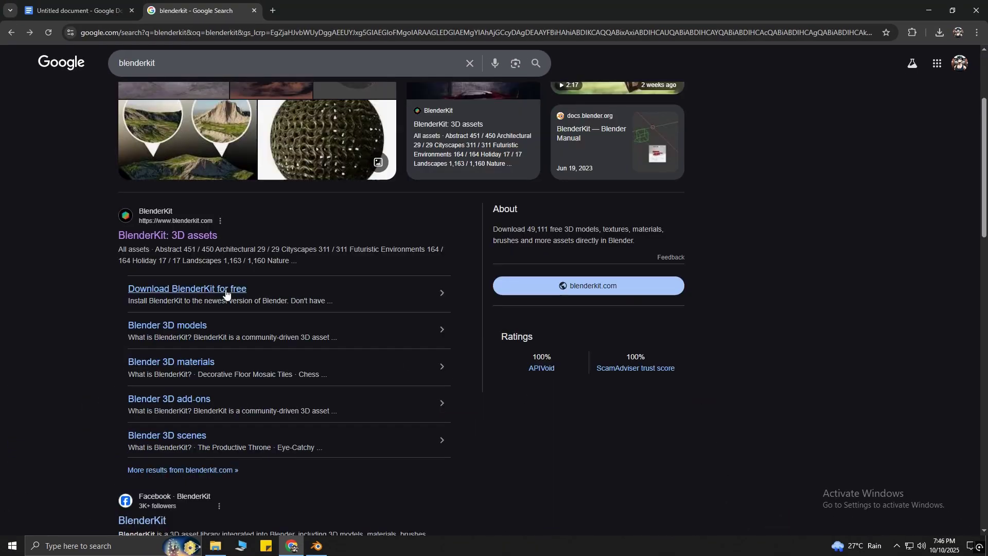
left_click(226, 289)
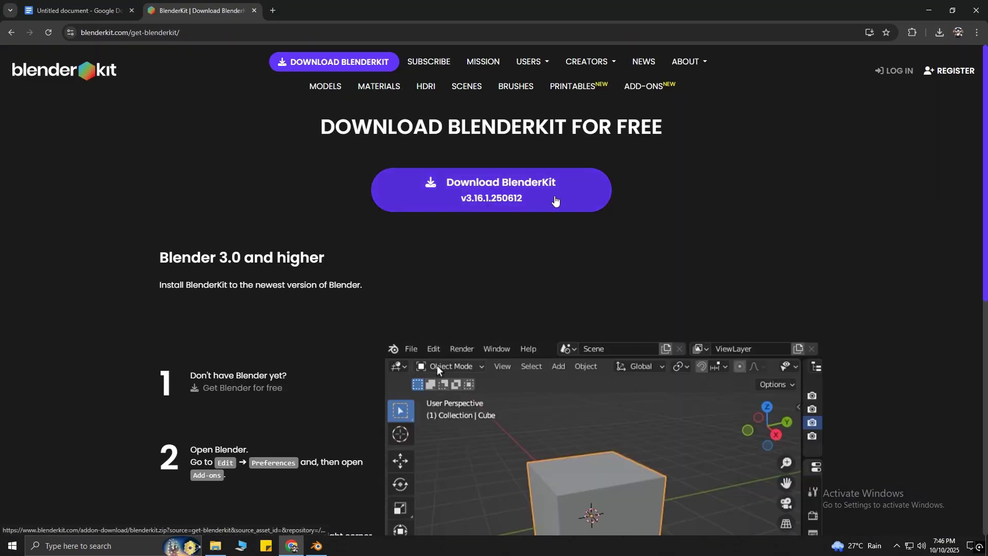
left_click(566, 206)
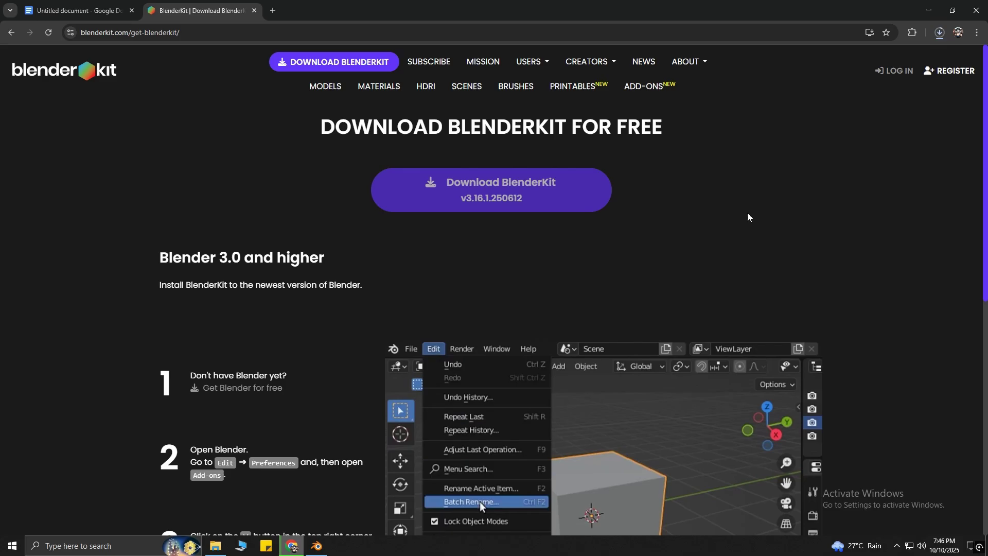
left_click(940, 33)
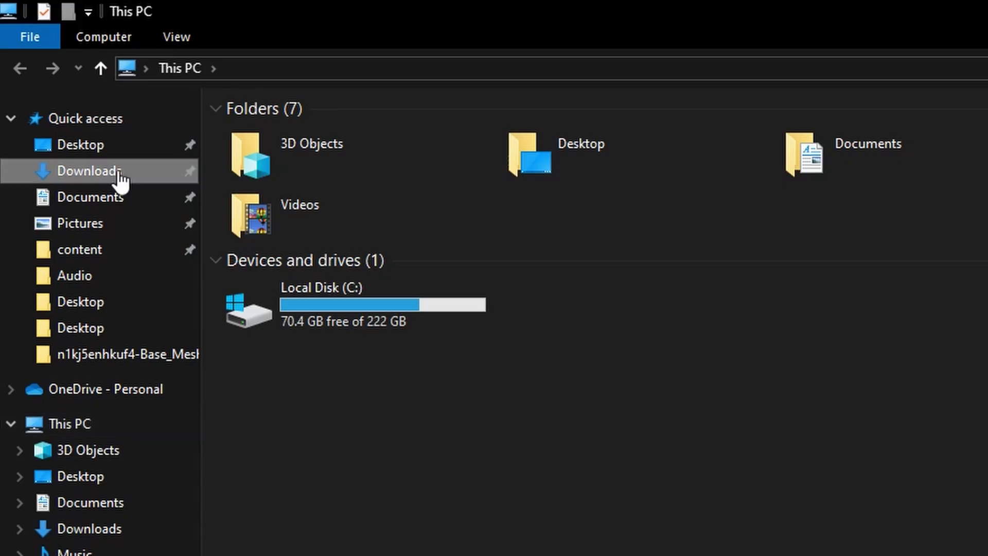
left_click(120, 178)
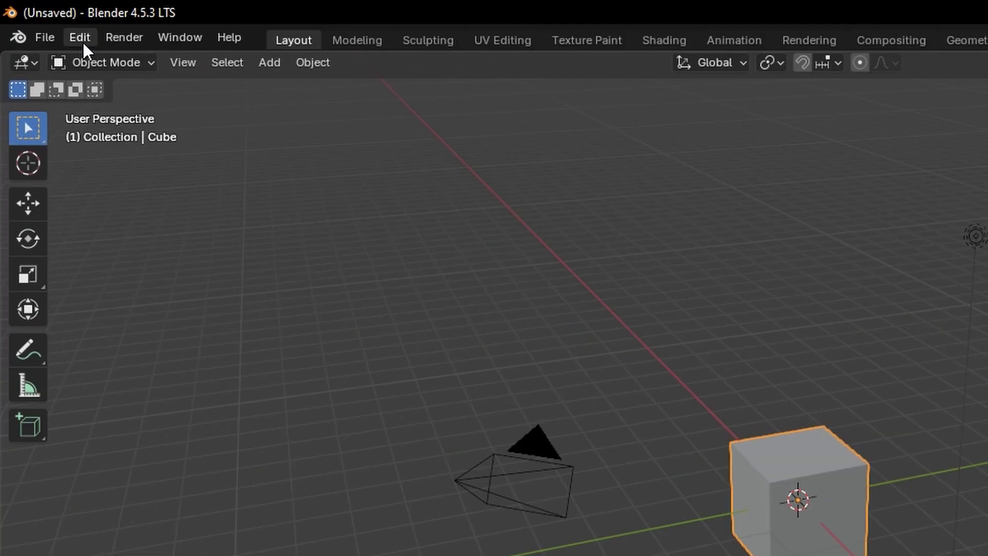
- Install blenderkit-v3.16.1.250612.zip from Downloads via Preferences > Add-ons > Install from Disk
left_click(43, 19)
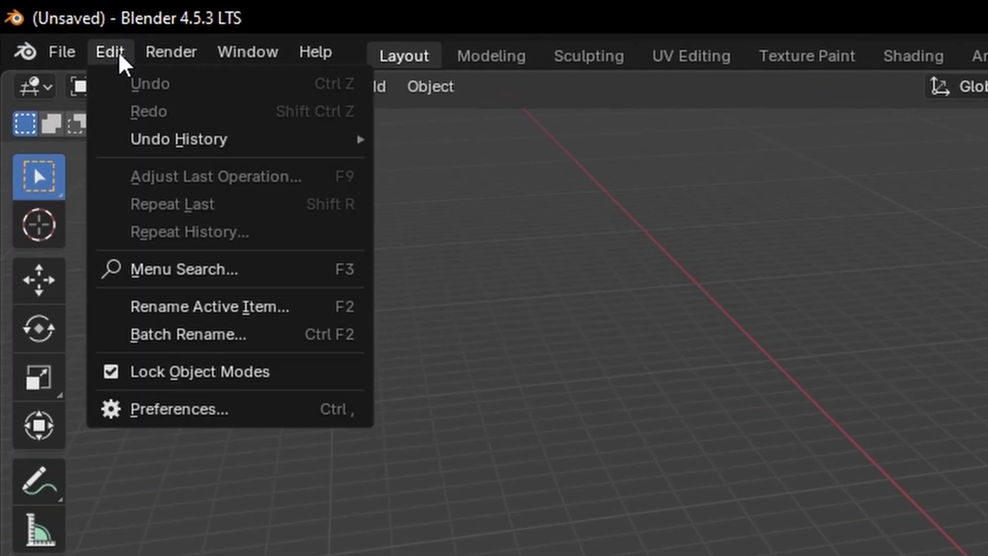
left_click(274, 410)
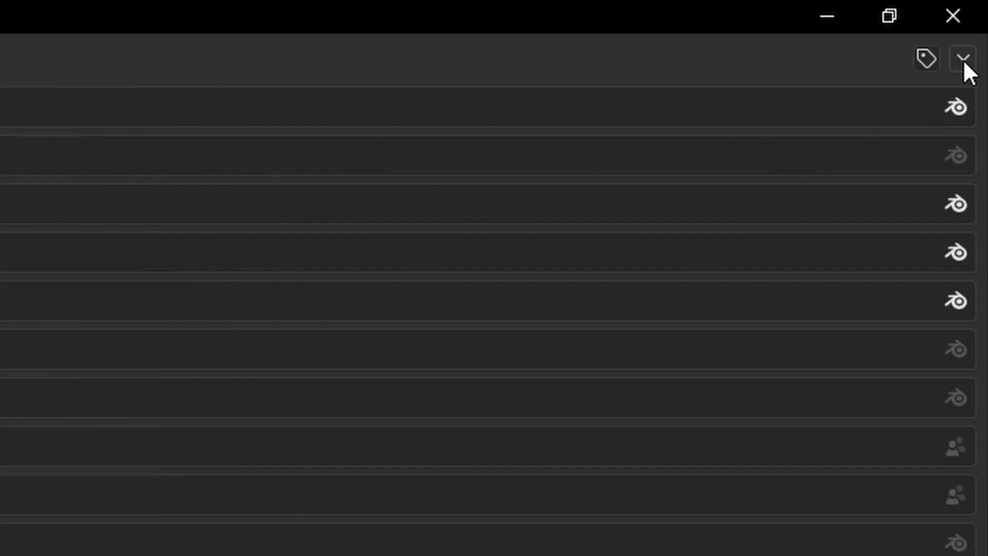
left_click(963, 60)
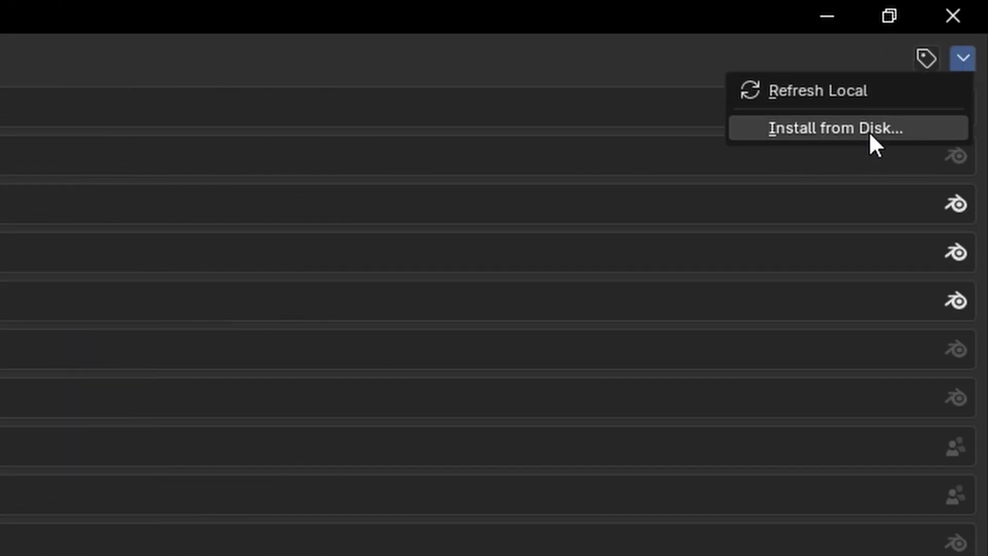
left_click(913, 128)
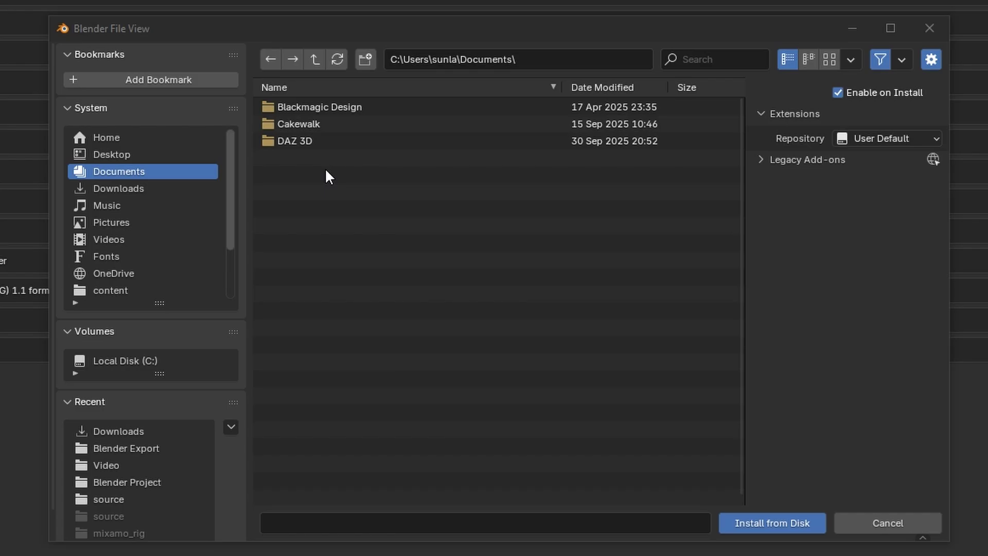
left_click(182, 190)
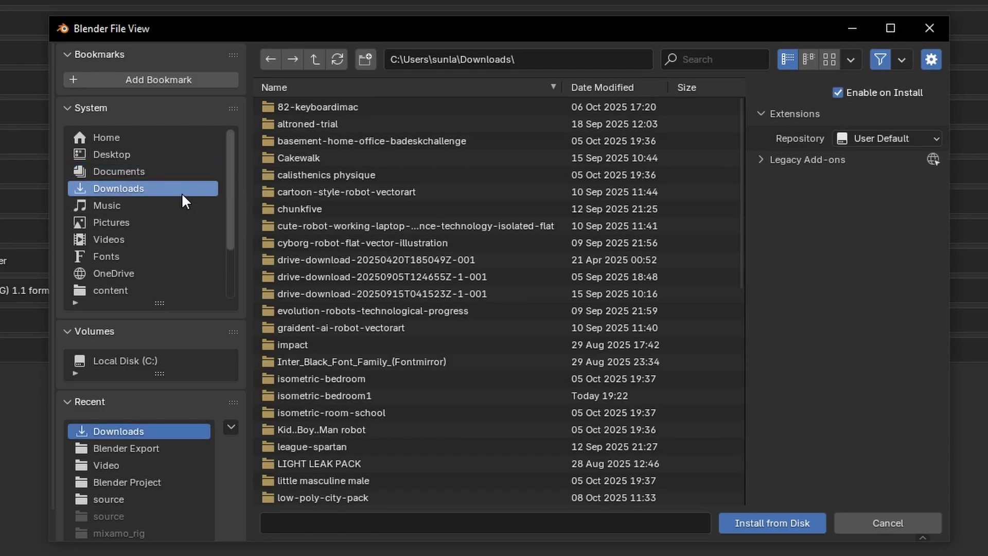
scroll(517, 223, "down", 10)
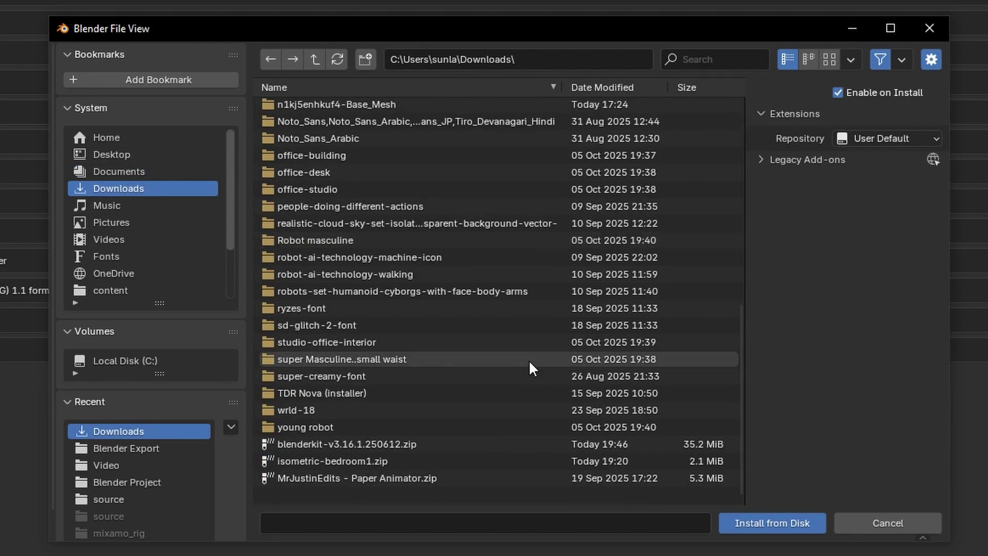
left_click(448, 444)
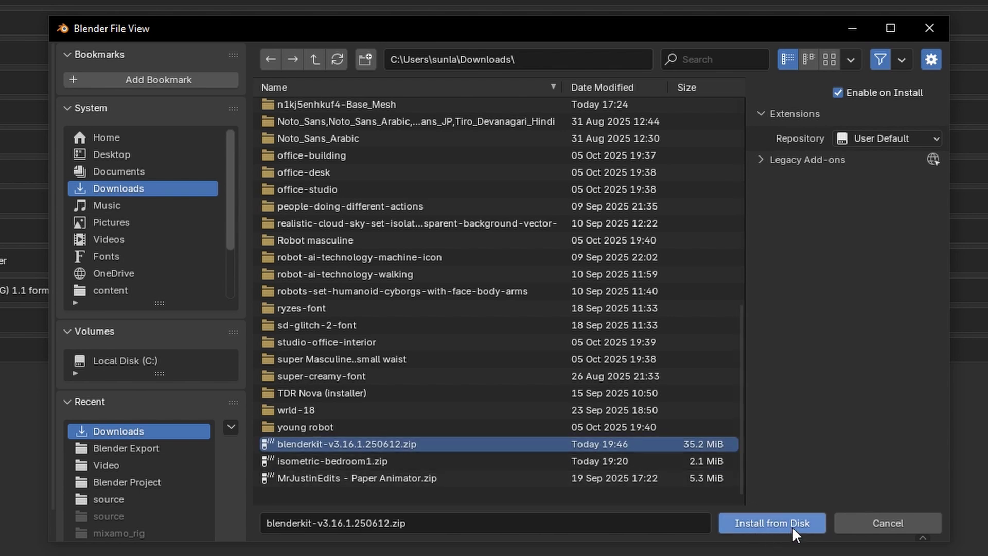
left_click(811, 524)
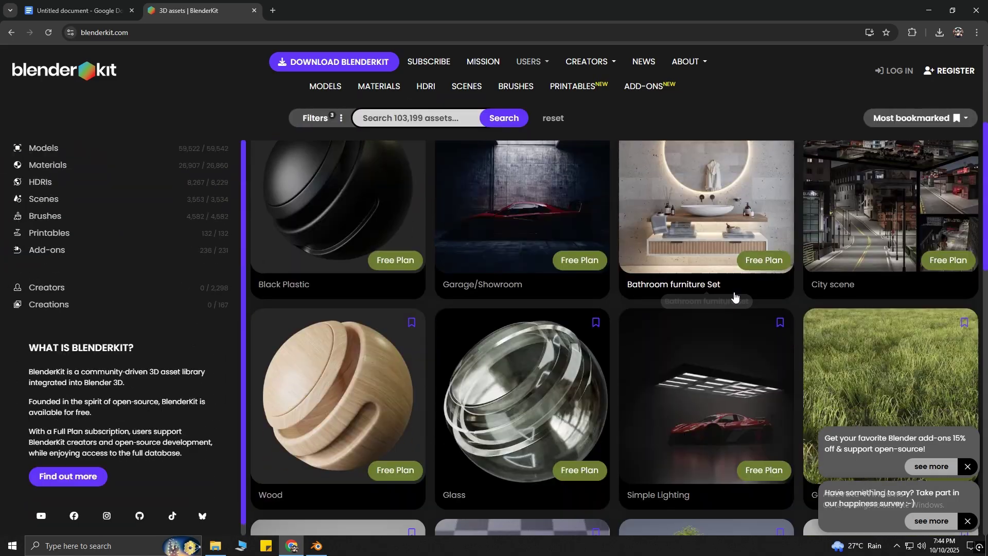
- Scroll through the free asset grid on the BlenderKit website
scroll(770, 324, "down", 5)
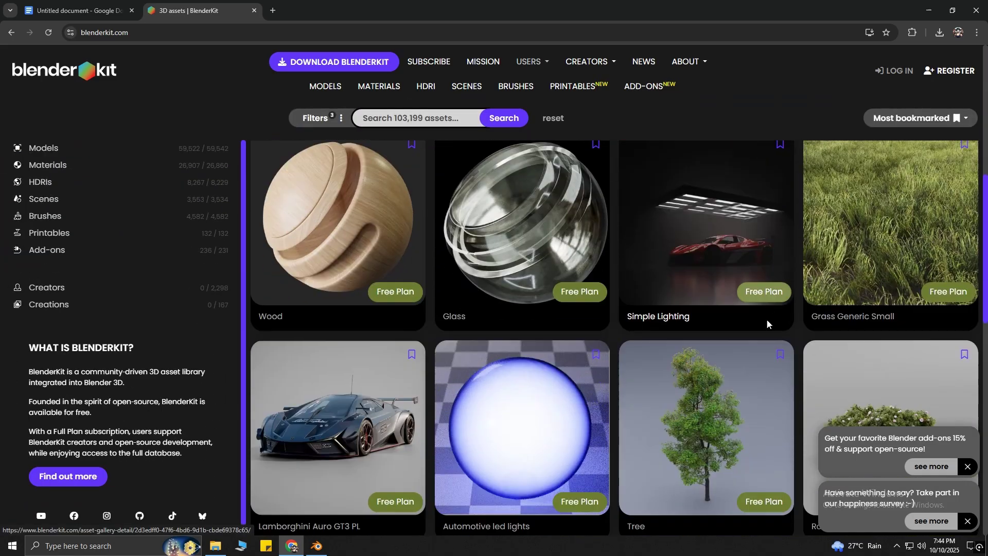
scroll(959, 271, "down", 14)
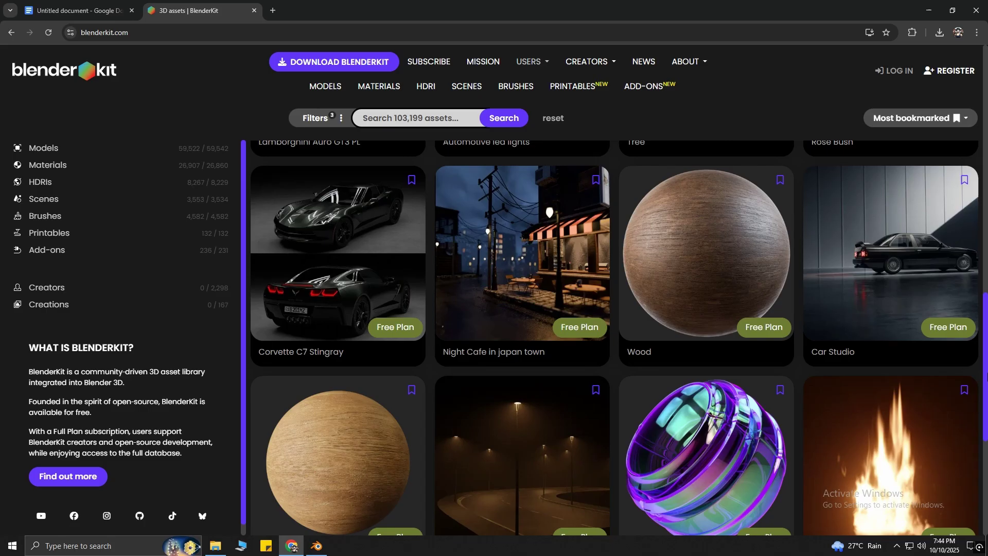
scroll(615, 338, "down", 11)
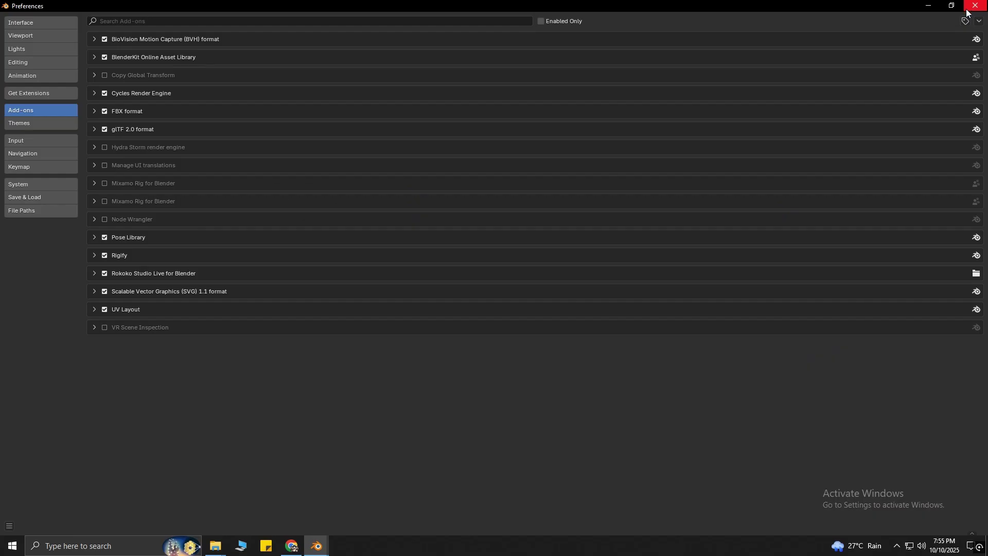
- Close Preferences and box-select and delete the default Camera, Cube and Light
left_click(984, 4)
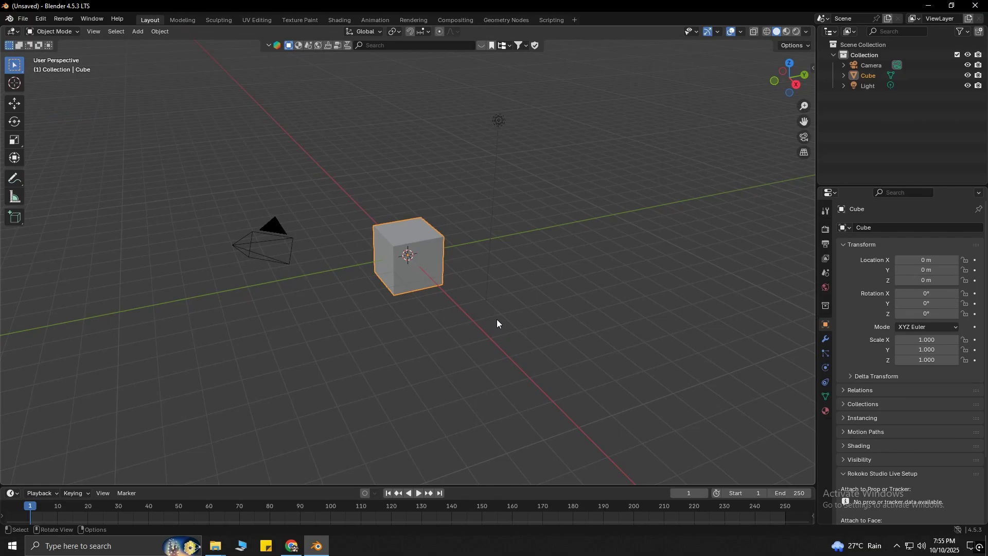
left_click(569, 294)
left_click_drag(712, 449, 211, 79)
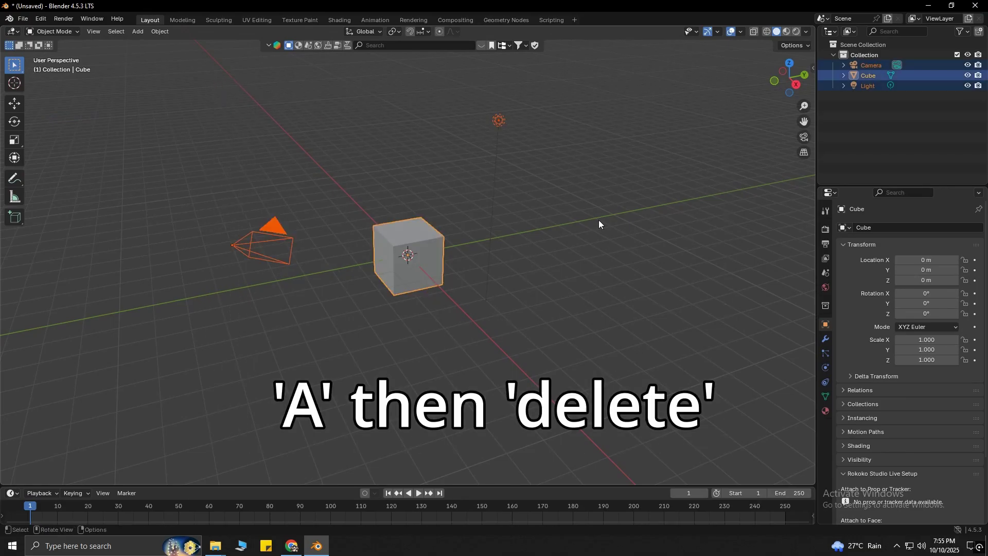
key("Delete")
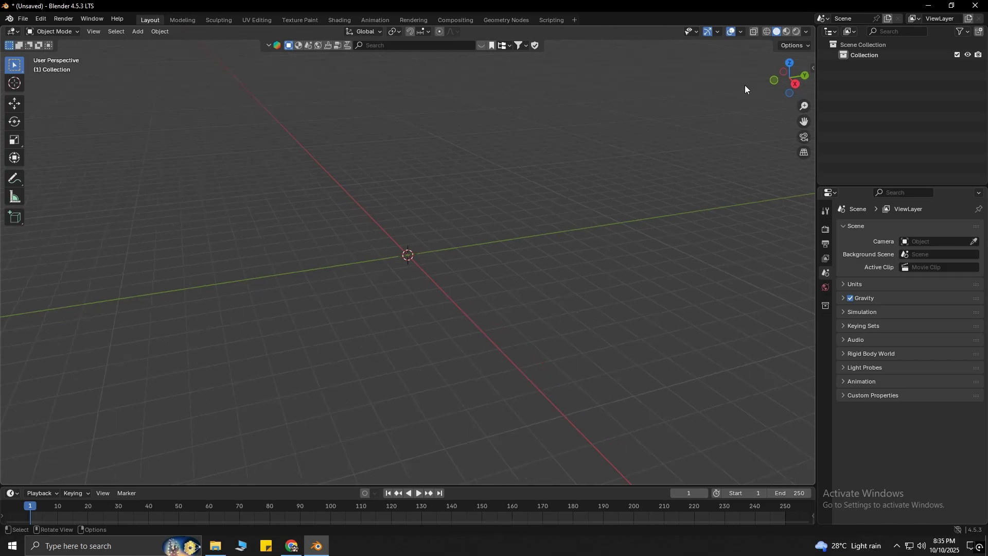
middle_click_drag(607, 279, 608, 280)
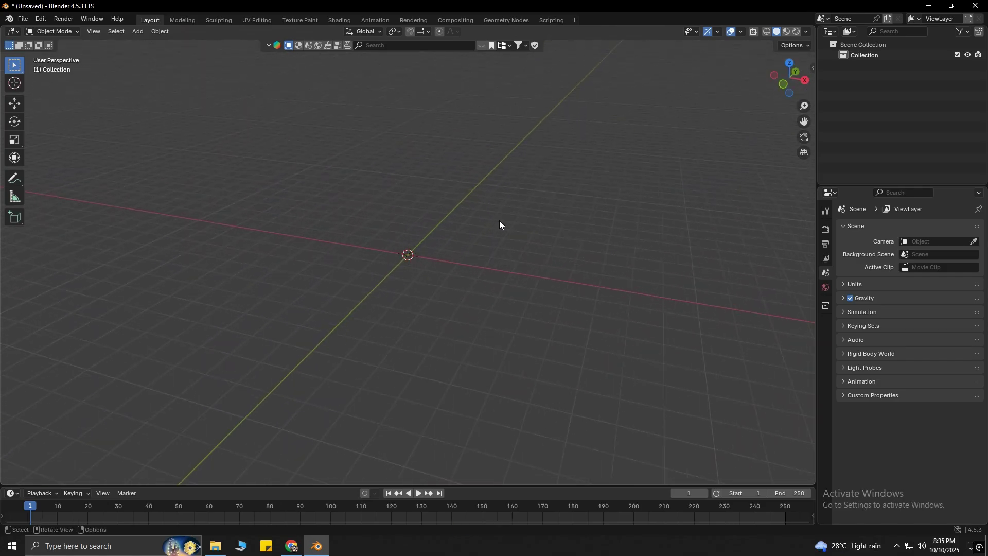
- Import cameretta.fbx from the isometric-bedroom1/source folder into the scene
left_click(214, 548)
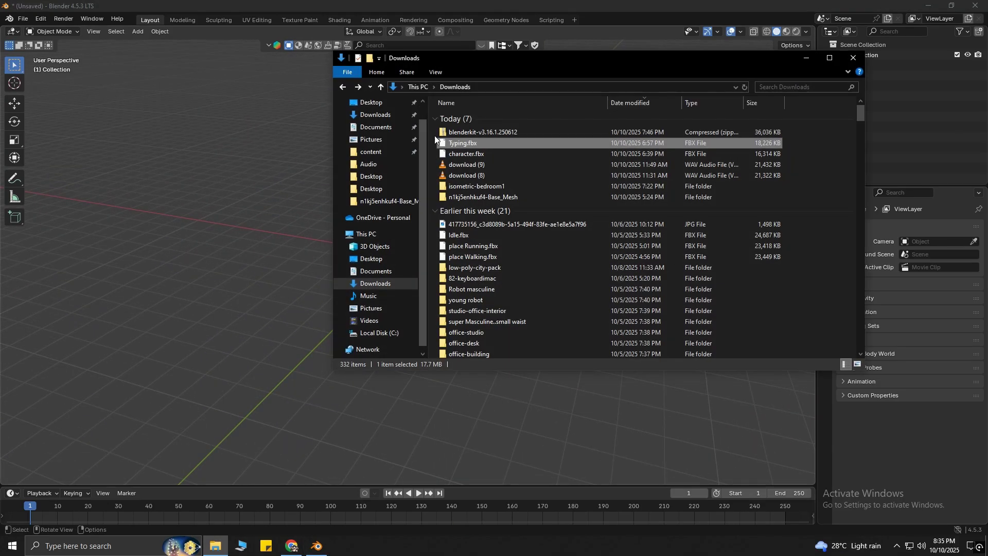
double_click(460, 186)
double_click(468, 118)
left_click_drag(447, 118, 247, 170)
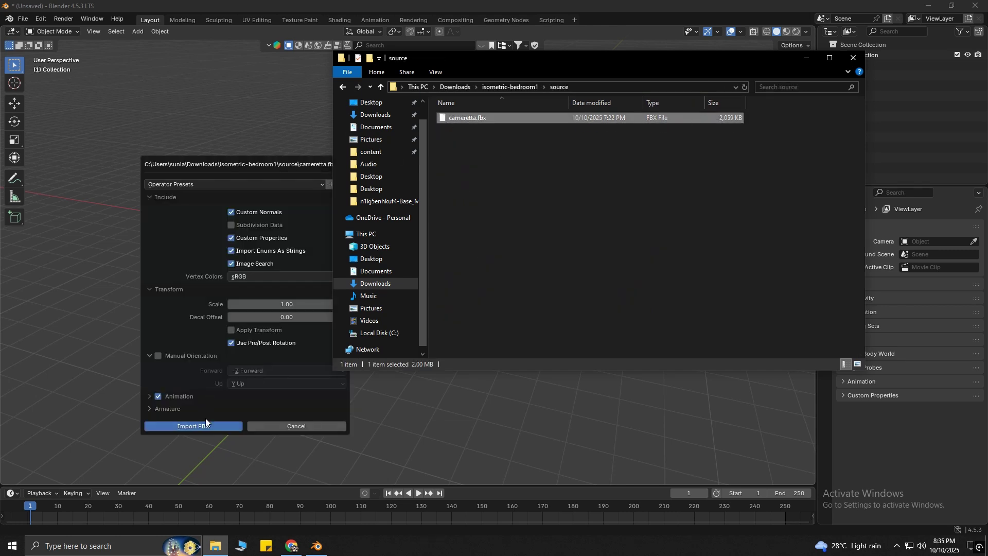
left_click(194, 426)
- Import the Typing.fbx character into the scene
key("alt+Tab")
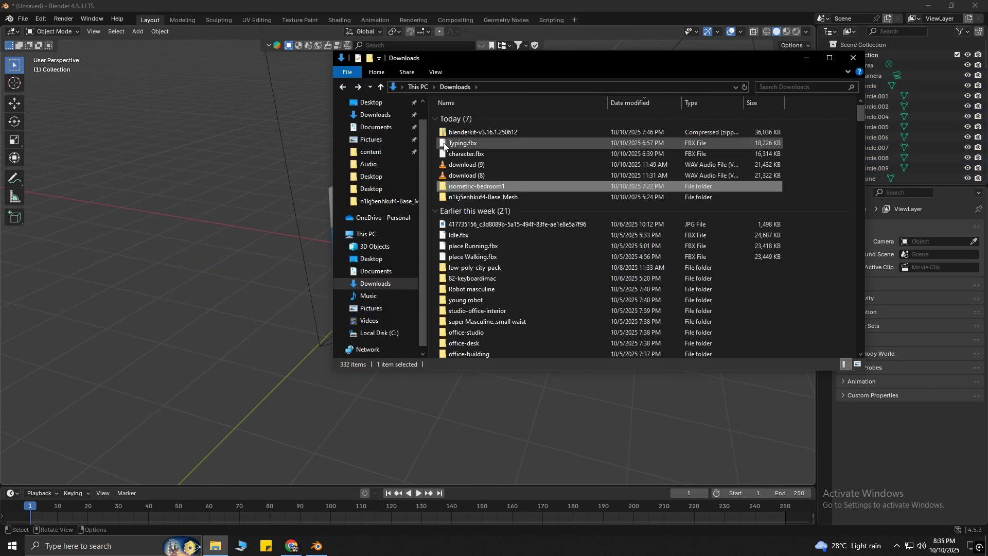
left_click_drag(445, 146, 242, 177)
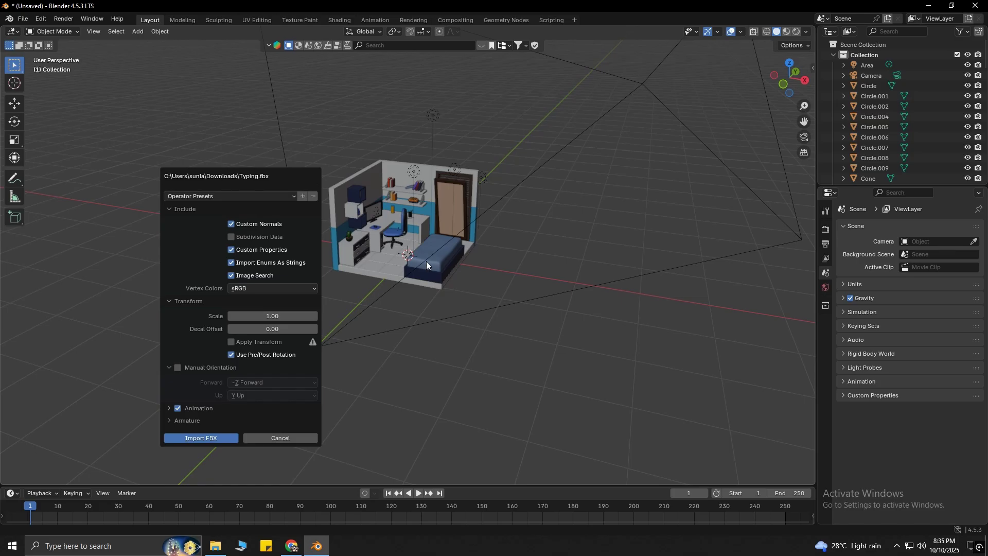
key("Return")
scroll(390, 240, "up", 5)
scroll(463, 257, "down", 3)
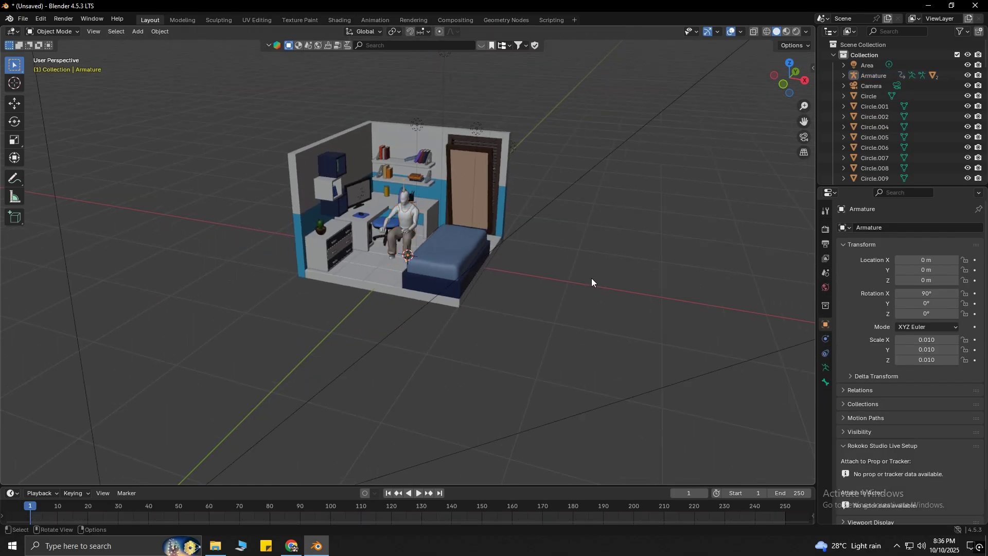
- Select the seated character's armature, trying a free move and cancelling it
left_click_drag(790, 77, 311, 266)
scroll(387, 236, "up", 4)
scroll(389, 238, "down", 3)
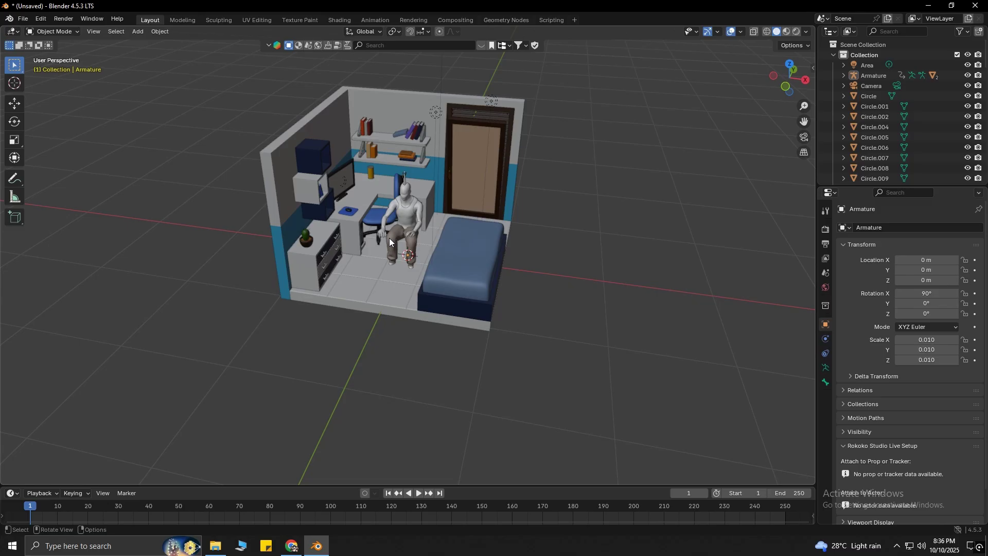
scroll(390, 239, "up", 3)
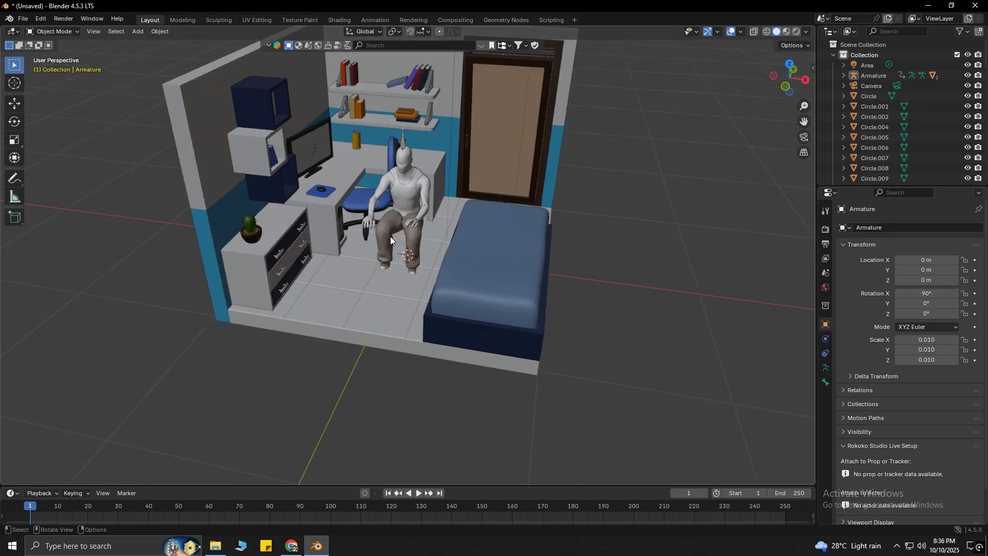
left_click(403, 141)
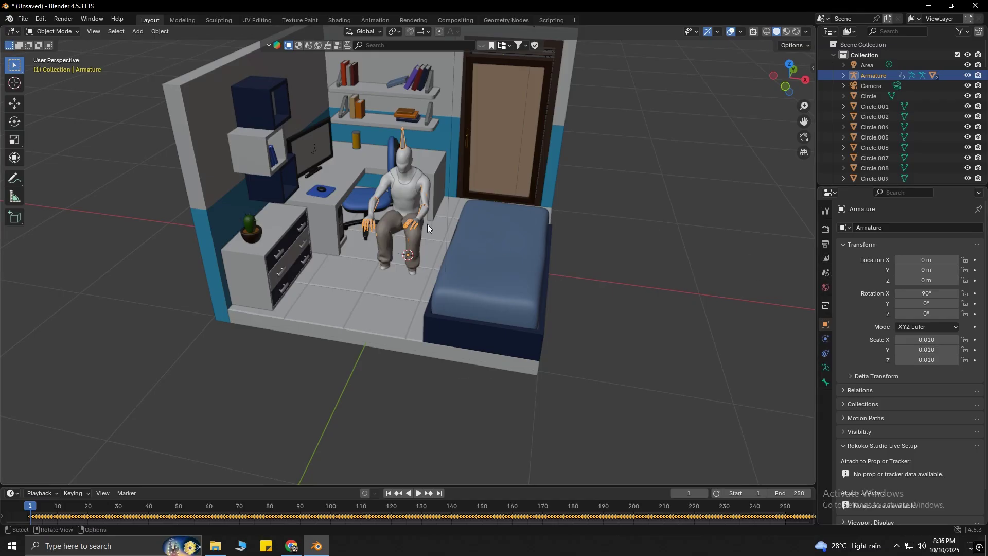
key("g")
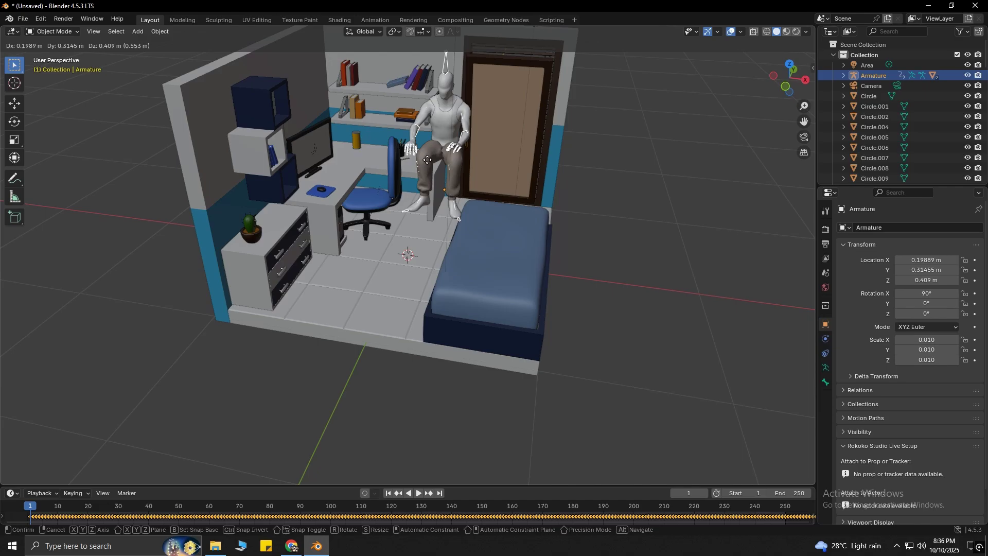
key("Escape")
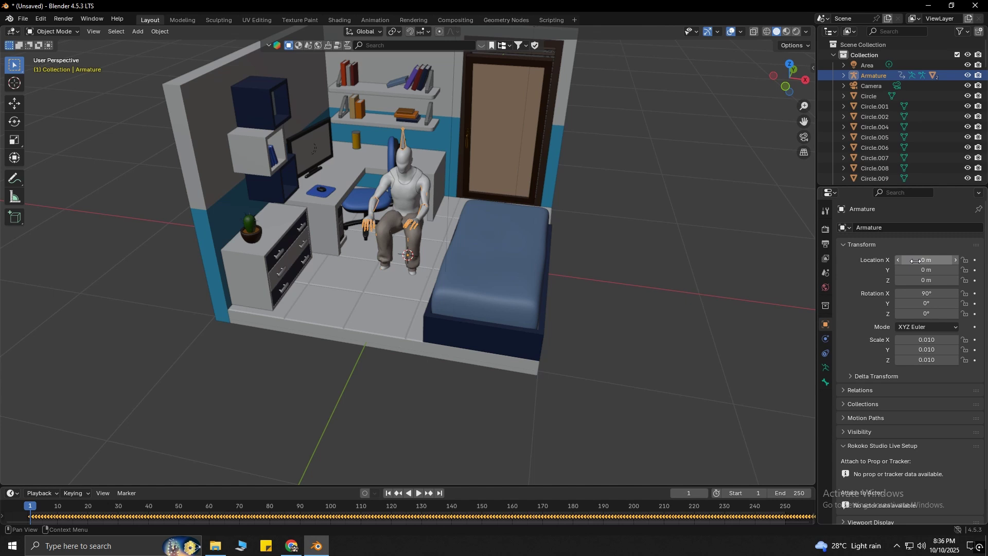
- Set the character's X location to -0.25 m, adjust Y and height, and rotate it -82° on Z
left_click_drag(915, 261, 948, 270)
left_click_drag(928, 280, 926, 280)
key("KP_7")
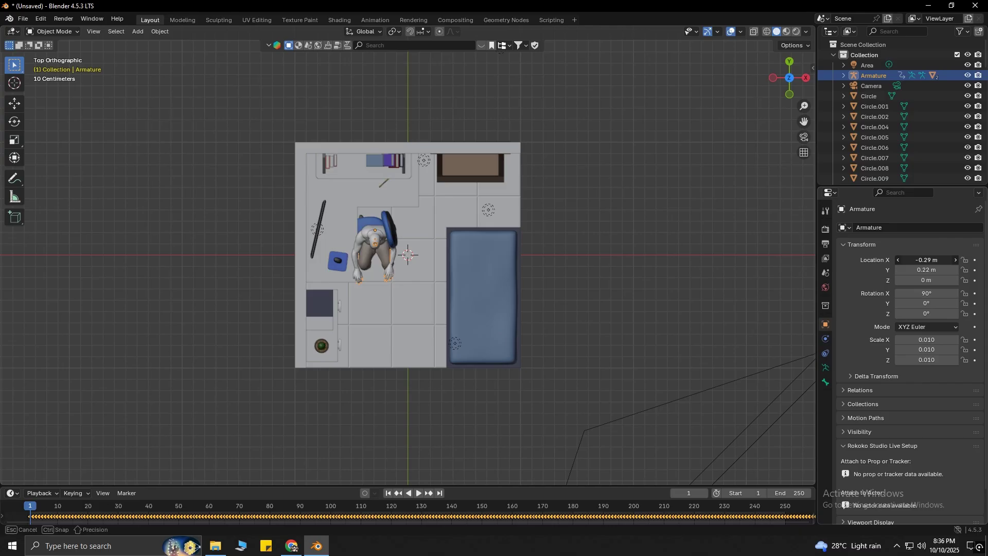
mouse_move(927, 293)
left_mouse_down()
mouse_move(937, 293)
mouse_move(927, 293)
left_mouse_up()
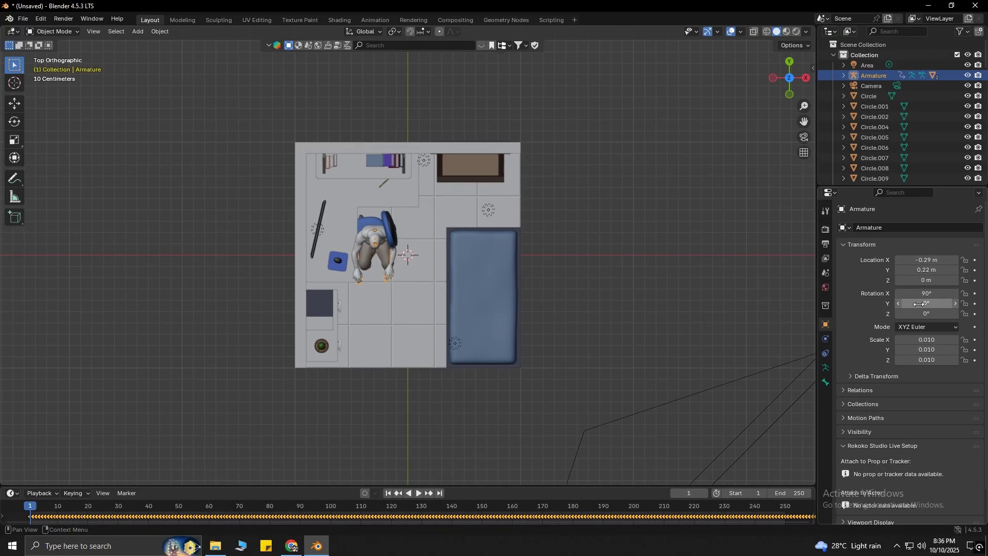
left_click_drag(926, 313, 930, 314)
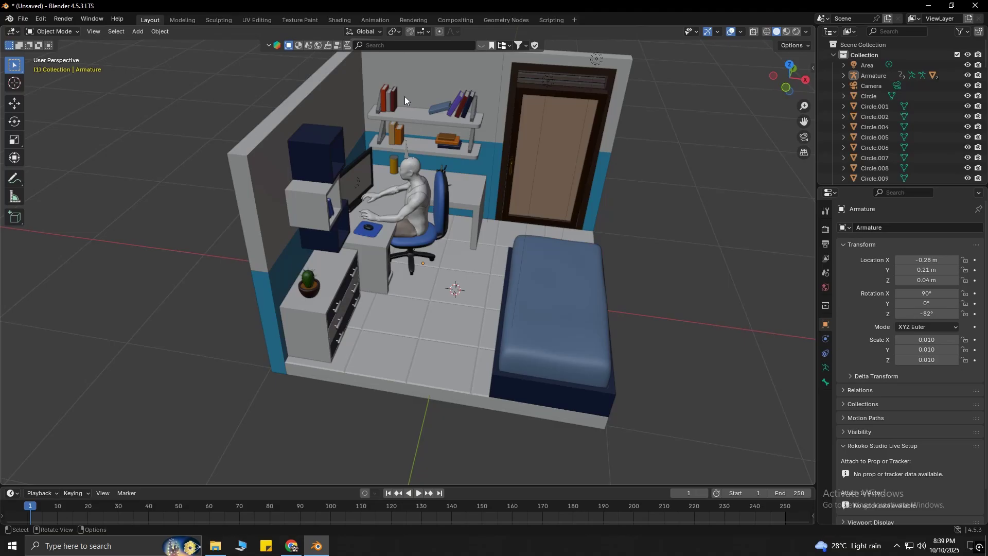
- Reselect the rig and cancel a scale attempt, keeping the original size
left_click(406, 151)
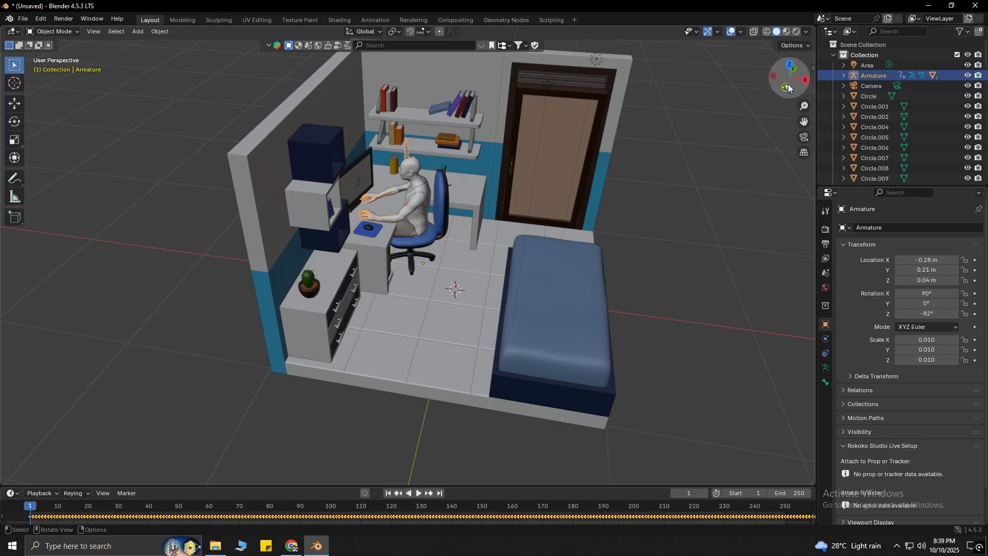
left_click_drag(790, 89, 800, 82)
key("s")
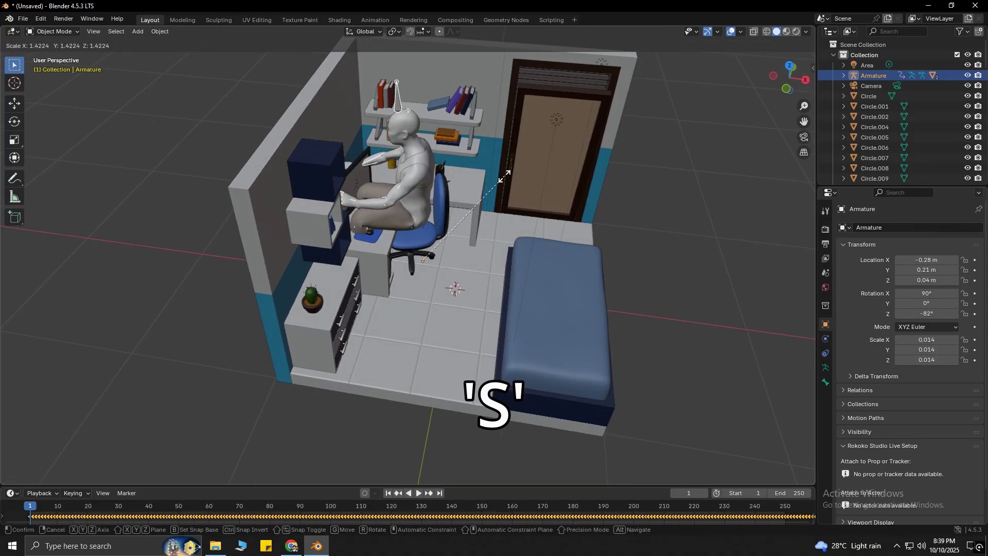
right_click(703, 106)
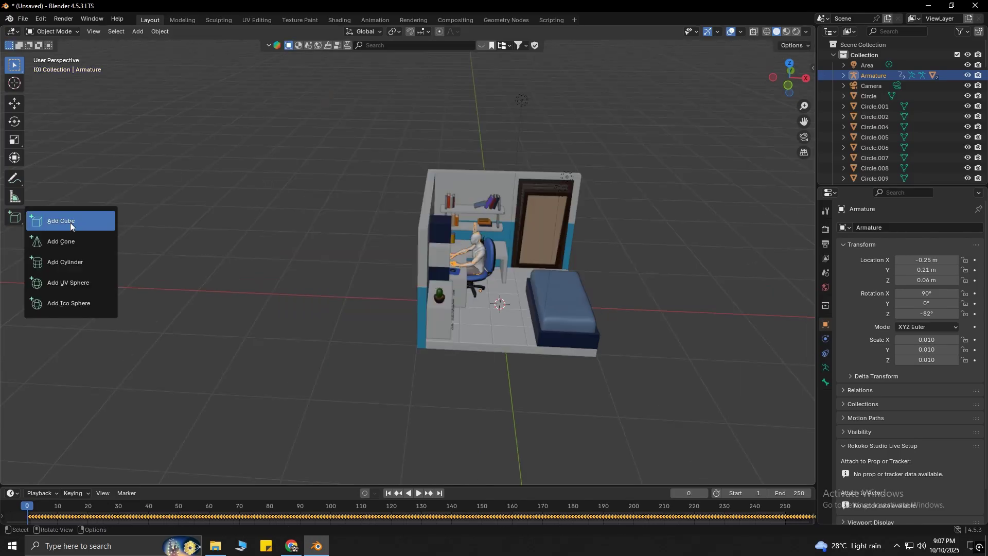
- Draw cubes beside the room in top view for the new floor, back wall and roof slab
left_click(56, 221)
left_click_drag(231, 275, 417, 126)
key("KP_7")
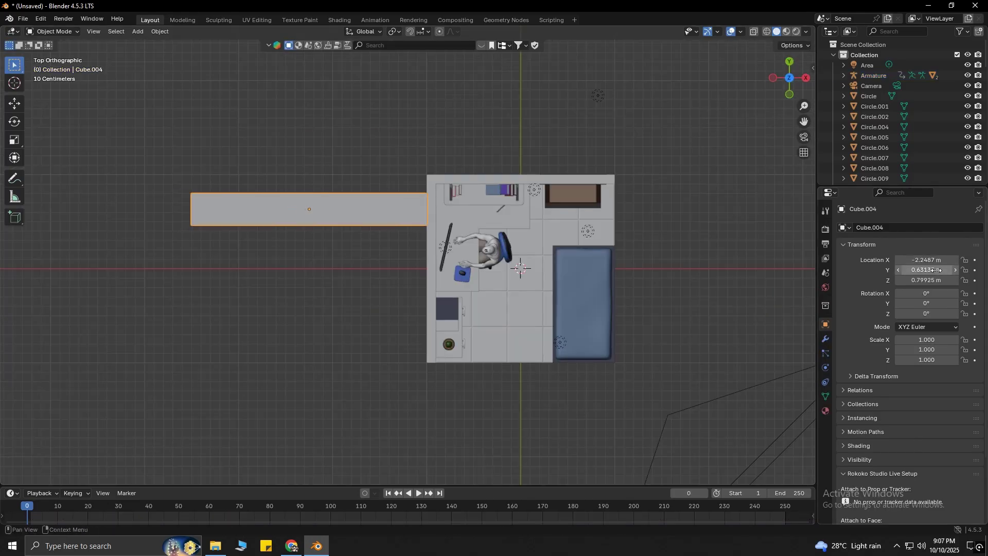
left_click(399, 307)
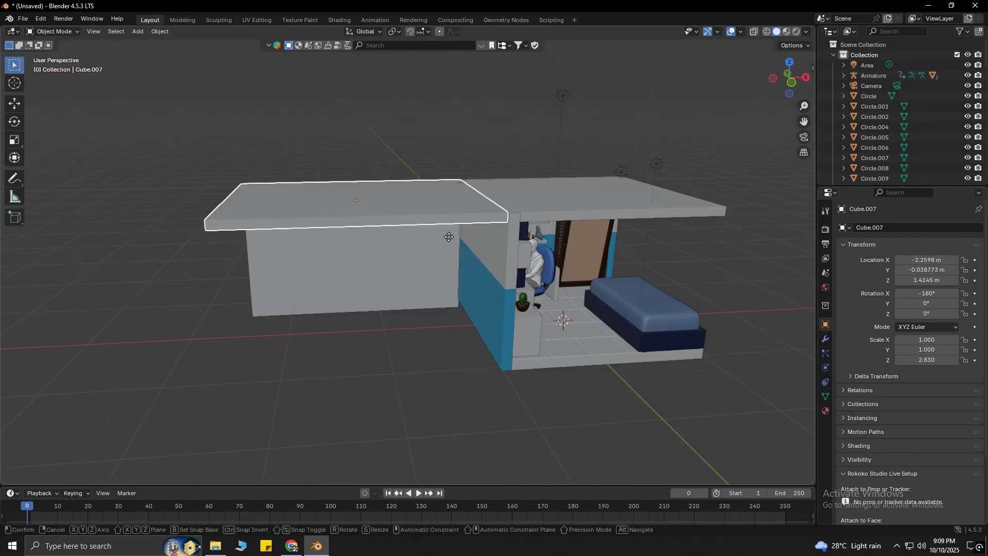
middle_click_drag(412, 267, 447, 280)
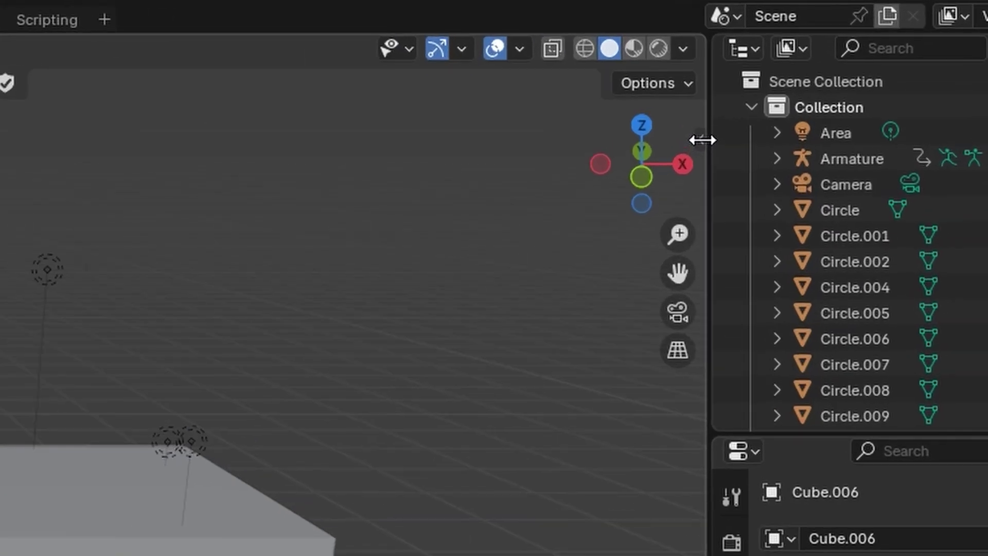
- Search BlenderKit for 'window' models and enable the Free first search filter
left_click(702, 139)
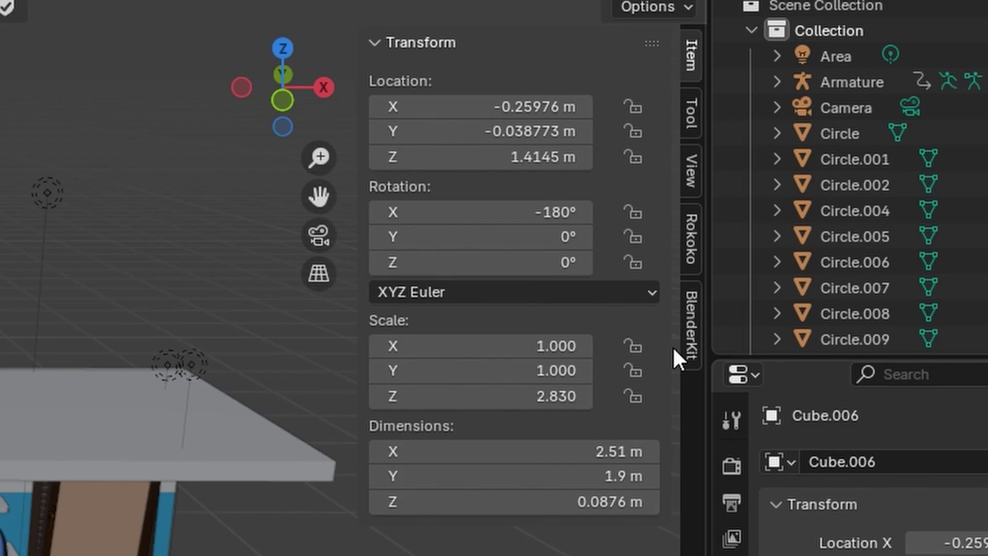
left_click(692, 320)
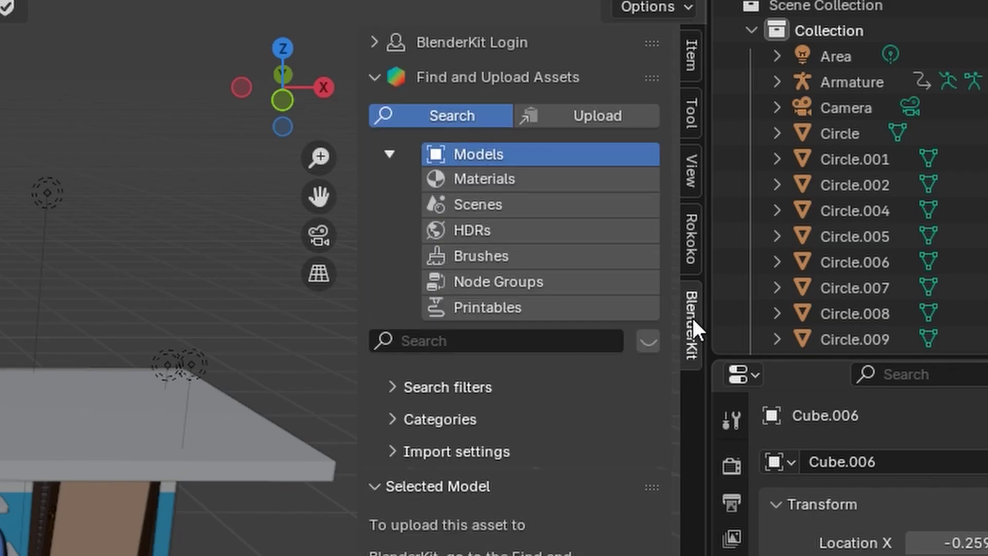
left_click(497, 340)
key("Return")
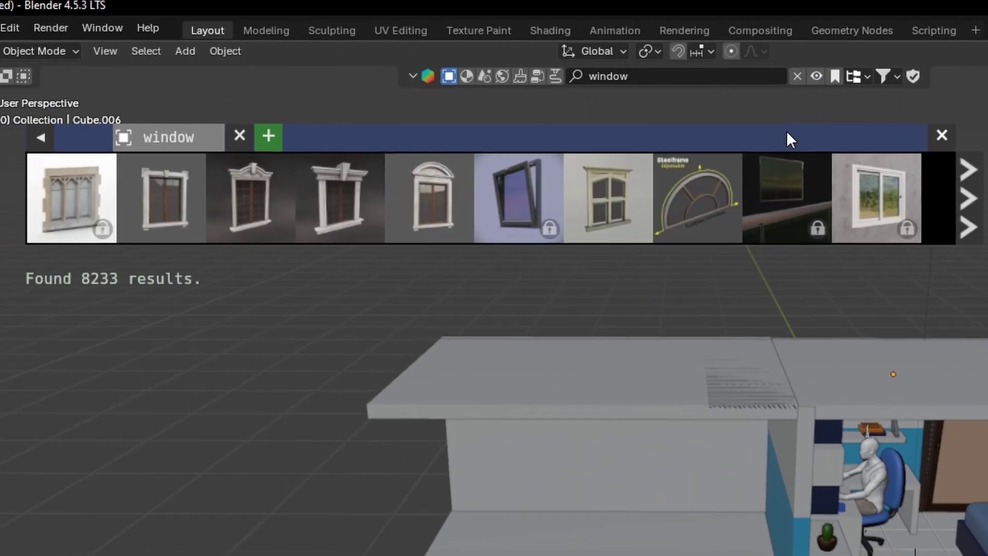
mouse_move(924, 196)
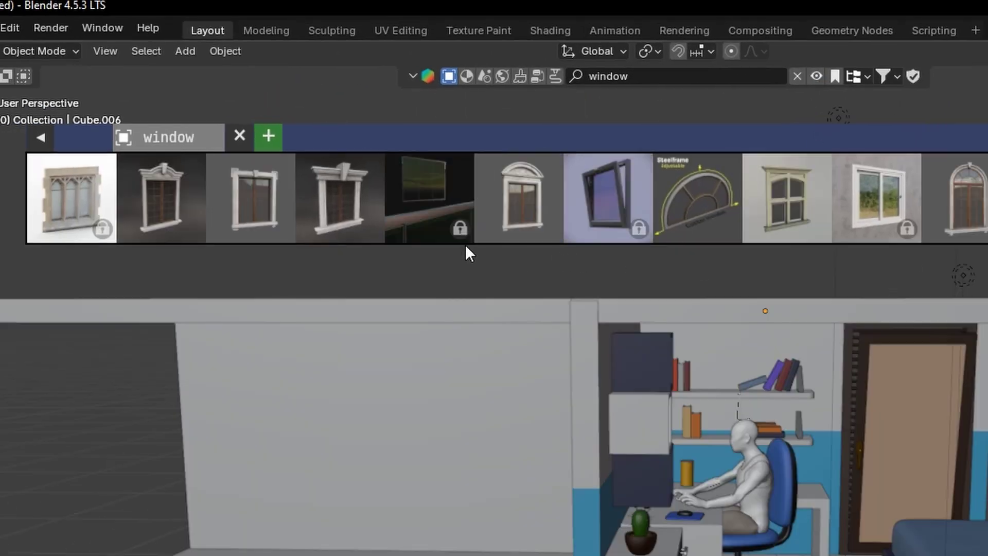
mouse_move(624, 237)
scroll(664, 206, "down", 5)
left_click(969, 116)
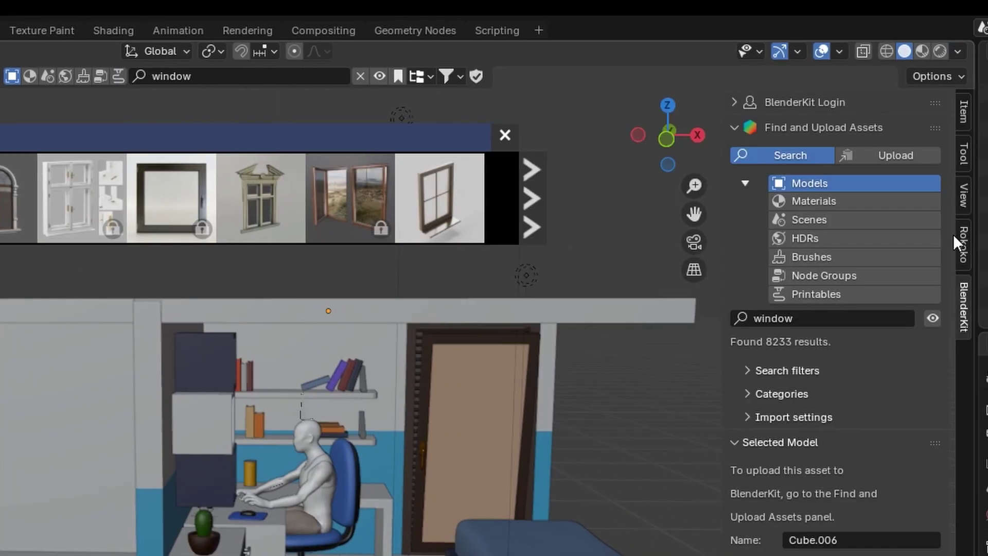
left_click(773, 369)
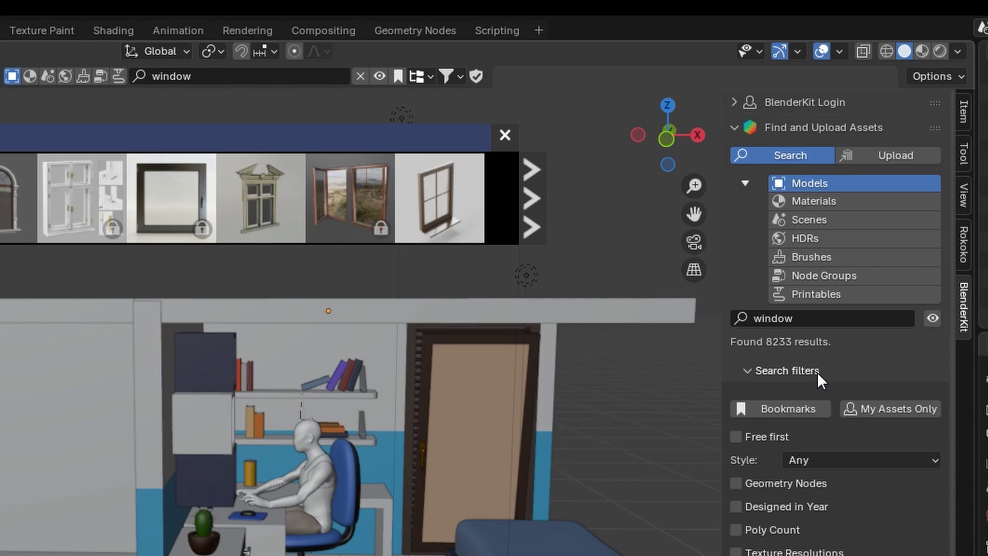
left_click(737, 437)
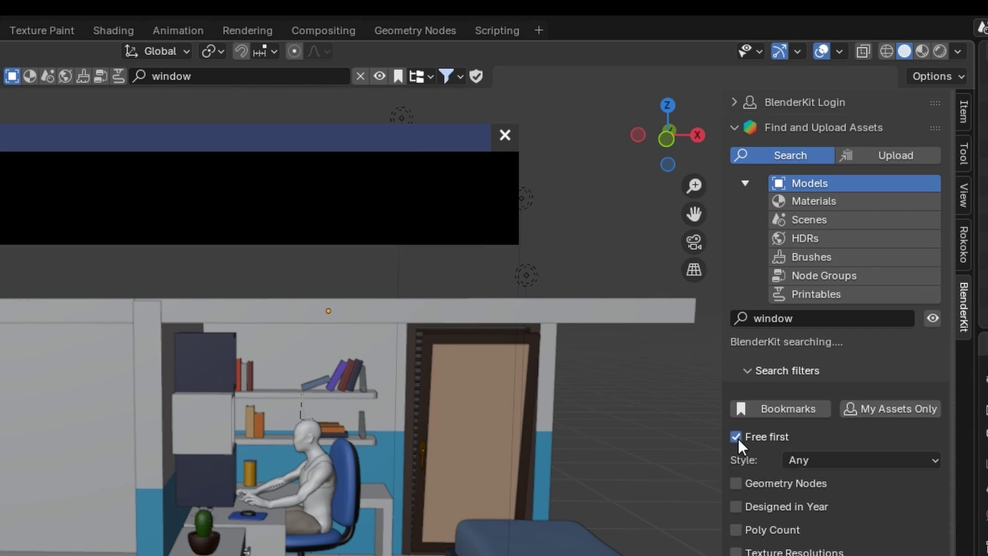
- Page through the window results and drop the Single hung window against the new back wall
key("n")
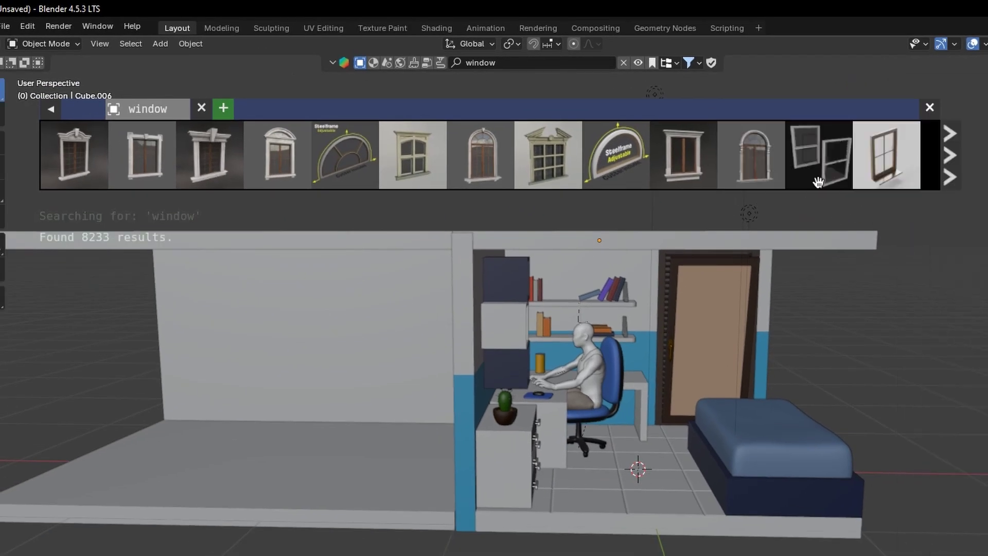
scroll(638, 264, "down", 3)
left_click(950, 177)
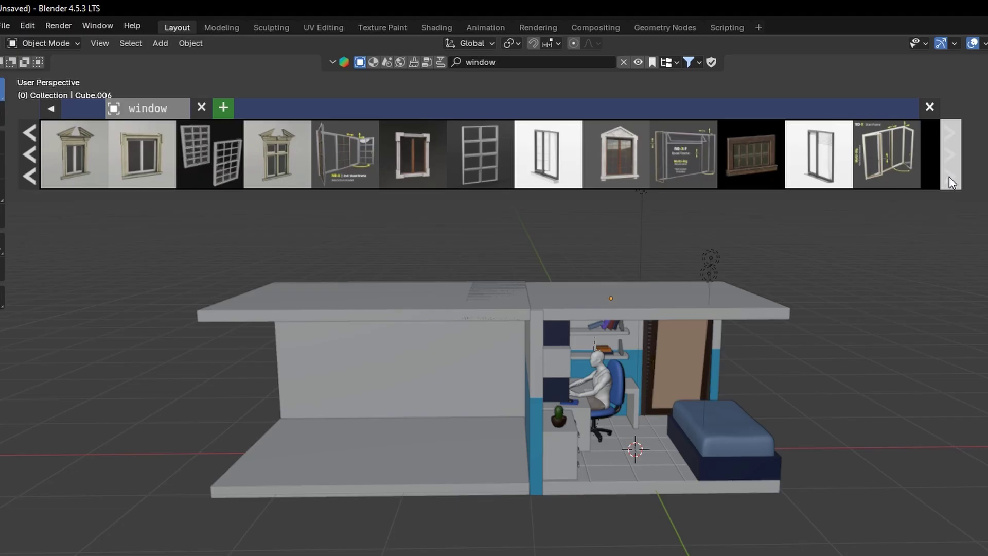
left_click(949, 155)
left_click(952, 164)
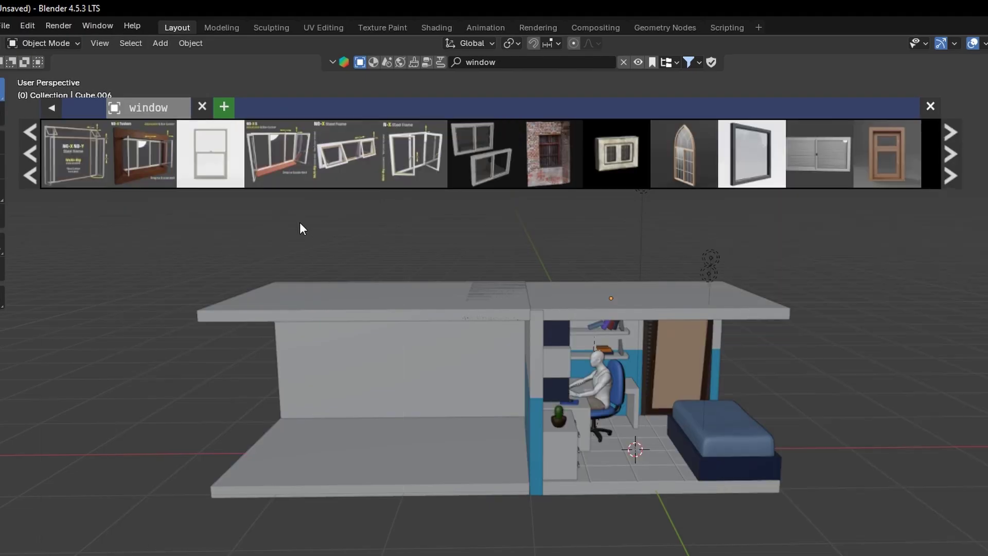
mouse_move(202, 165)
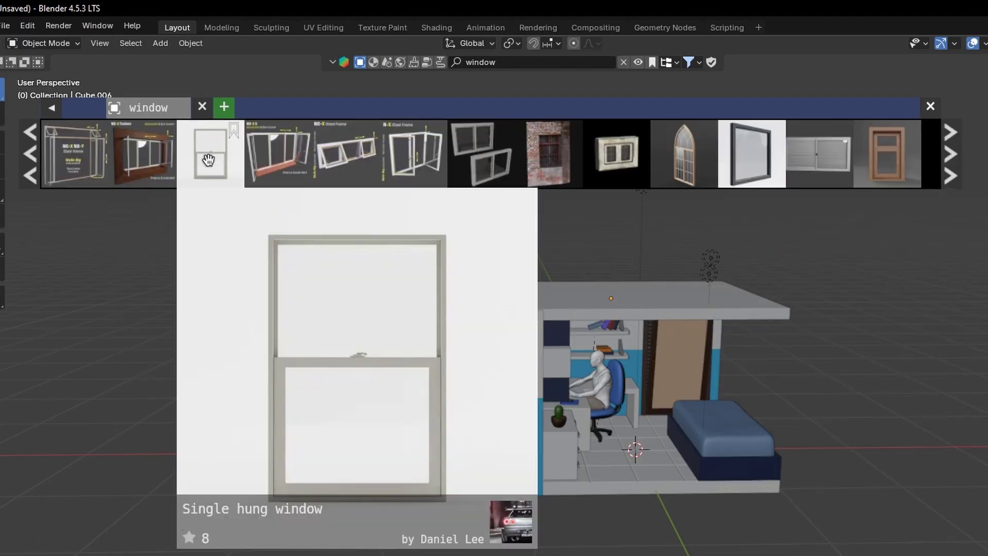
left_click_drag(220, 163, 450, 434)
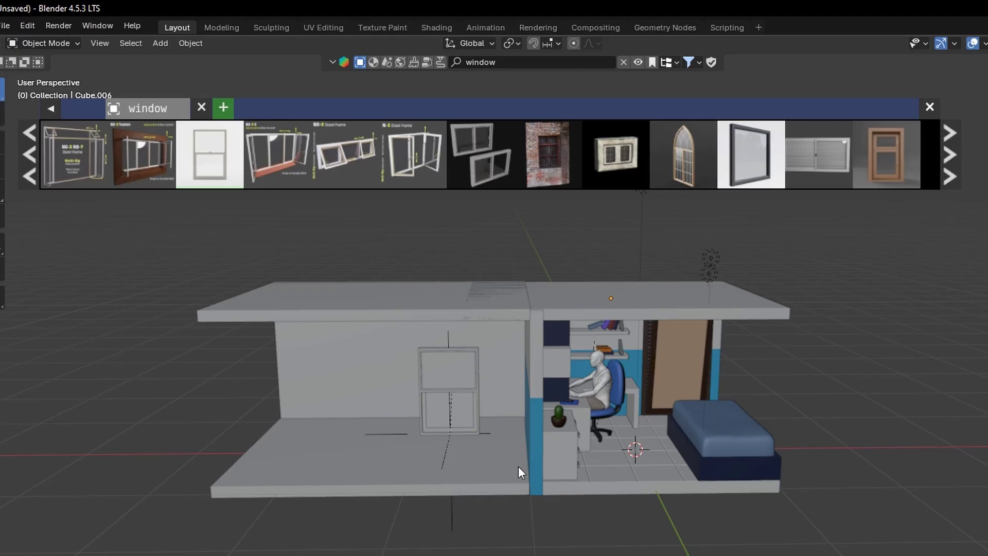
scroll(451, 437, "up", 3)
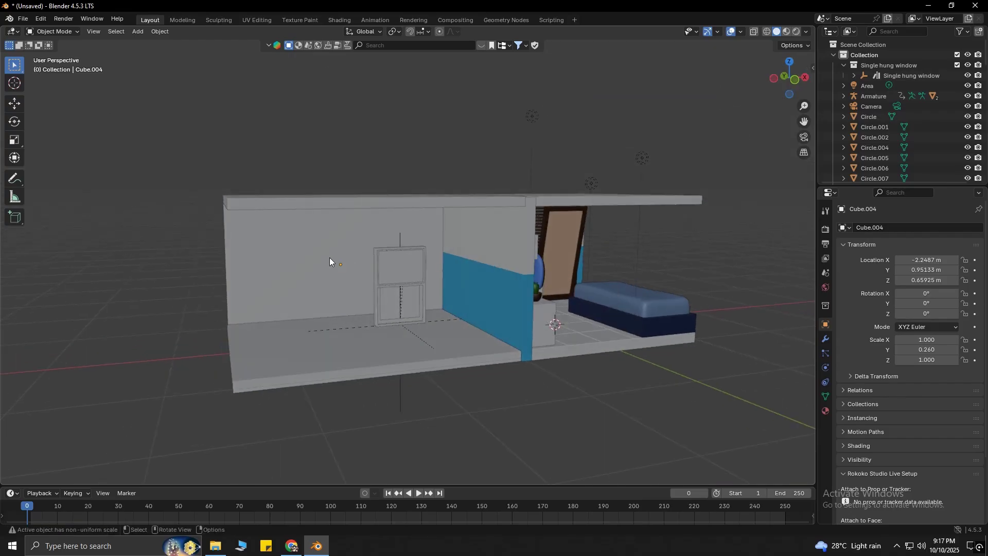
- Draw a box (Cube.015) over the back-wall window and scale it to about 0.914
left_click(329, 257)
scroll(310, 280, "up", 4)
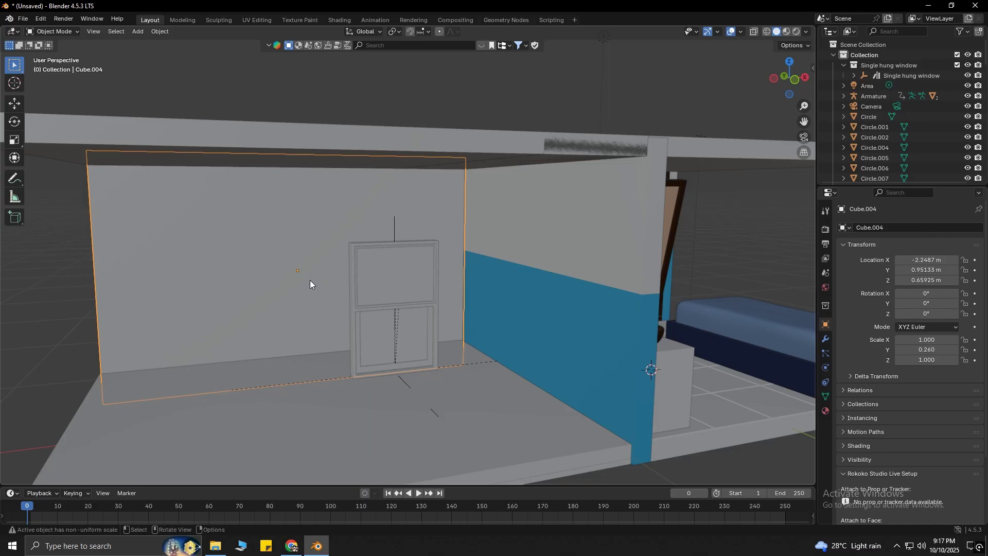
scroll(310, 280, "down", 3)
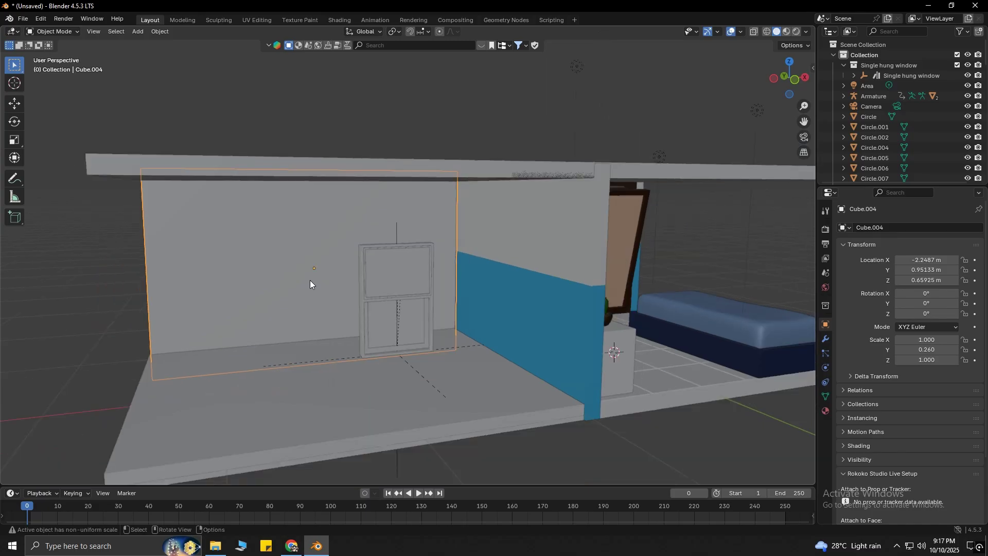
left_click_drag(14, 216, 49, 221)
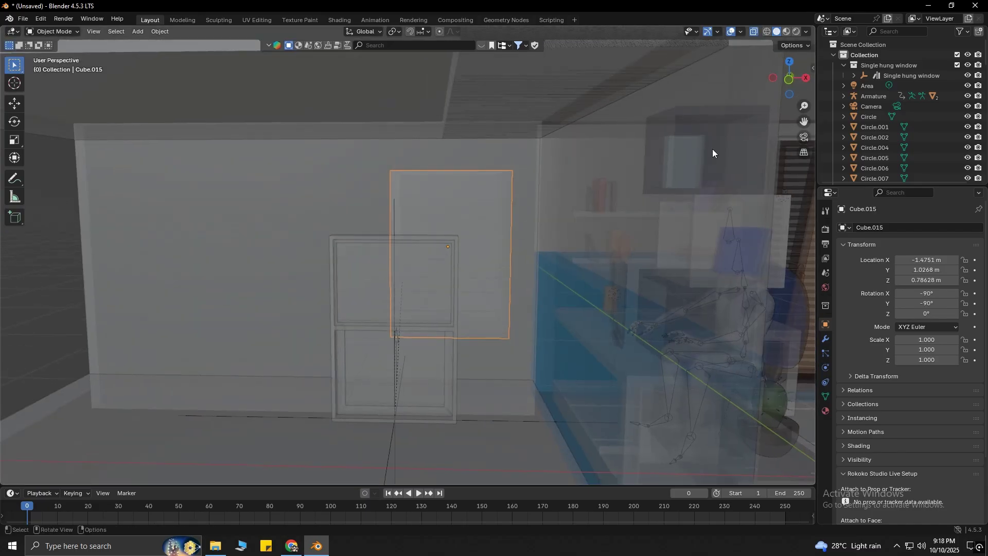
key("s")
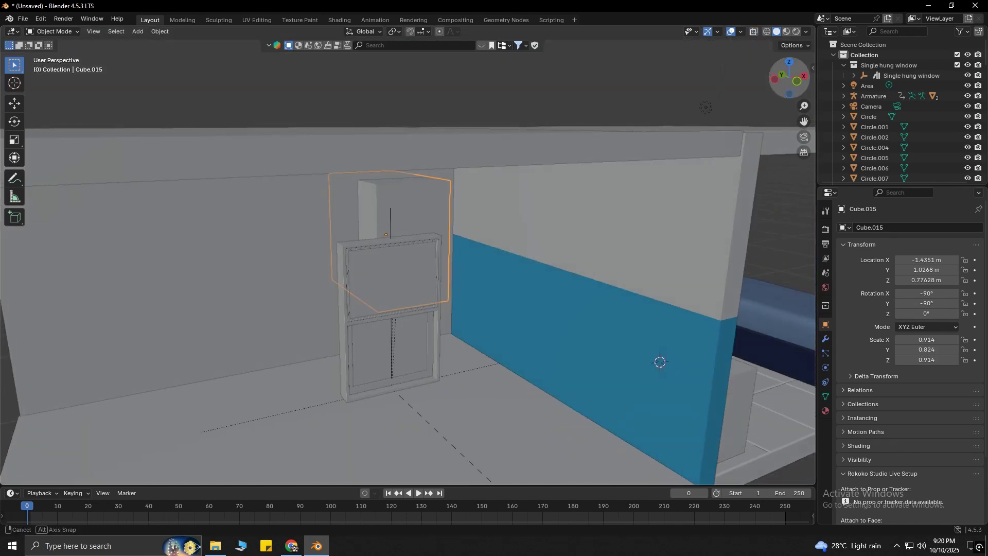
middle_click_drag(515, 170, 628, 168)
- Give wall Cube.004 a Boolean Difference modifier cutting with Cube.015, then apply it
left_click(294, 202)
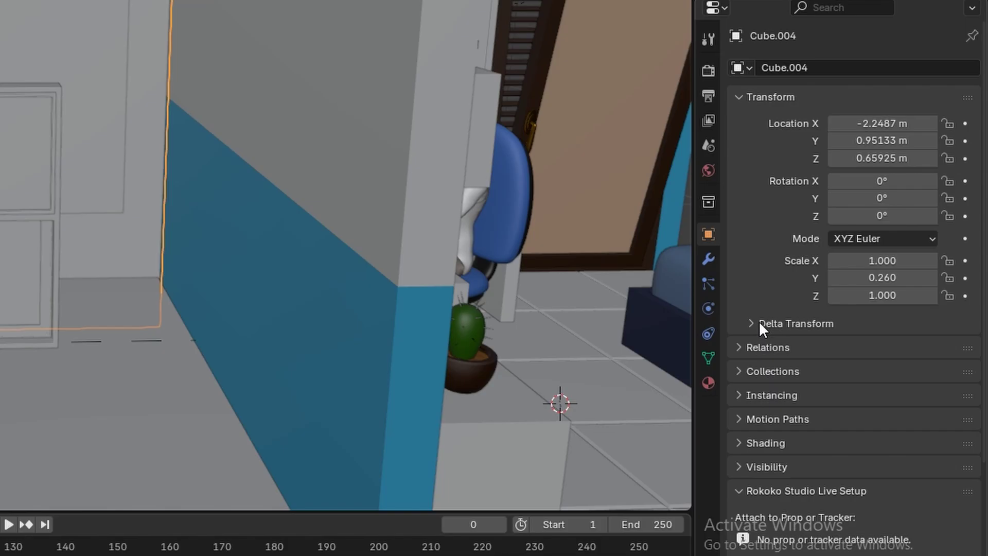
left_click(711, 261)
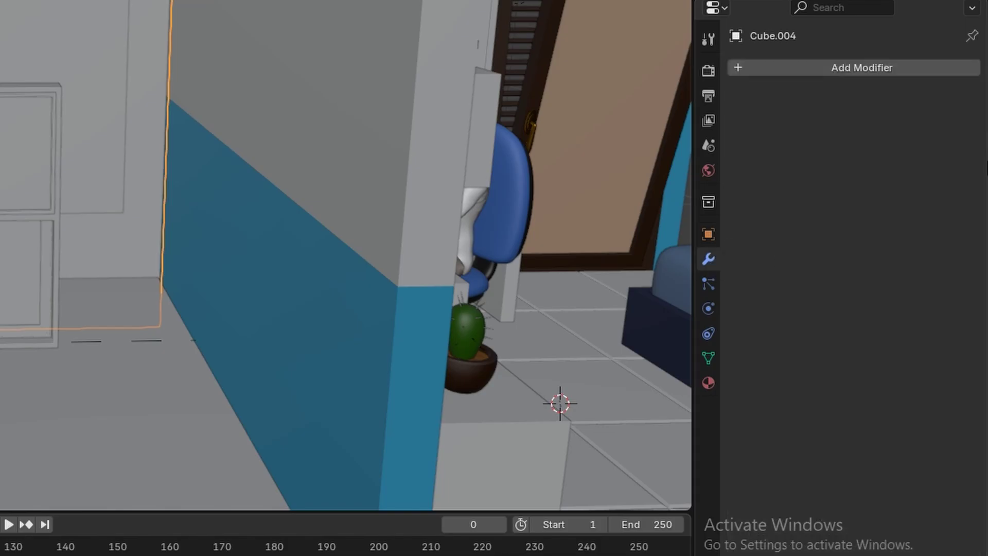
left_click(877, 69)
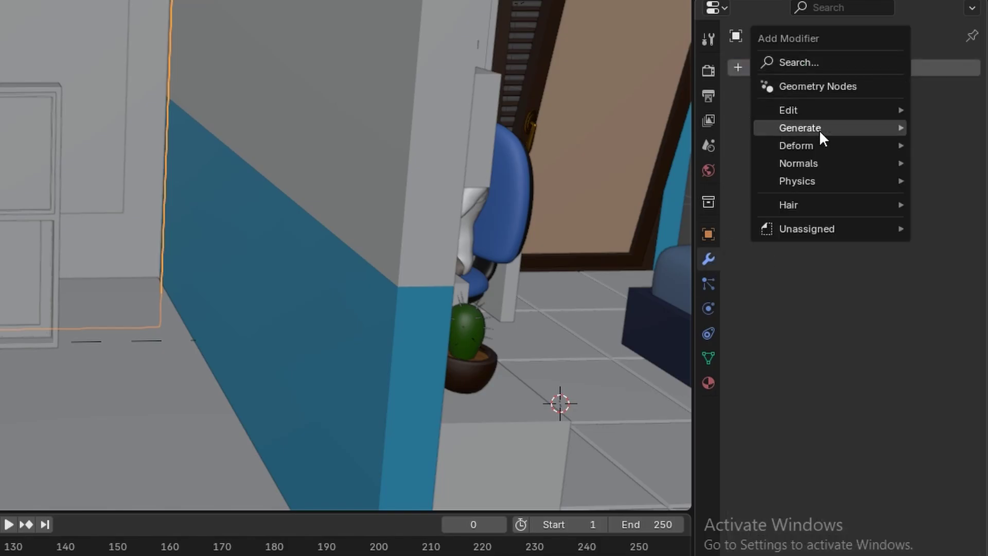
mouse_move(813, 130)
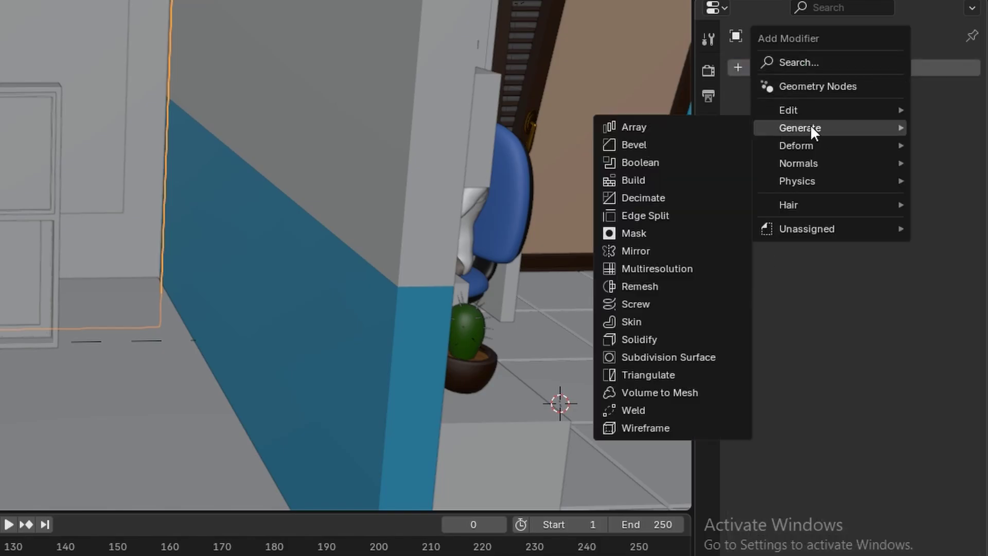
left_click(641, 162)
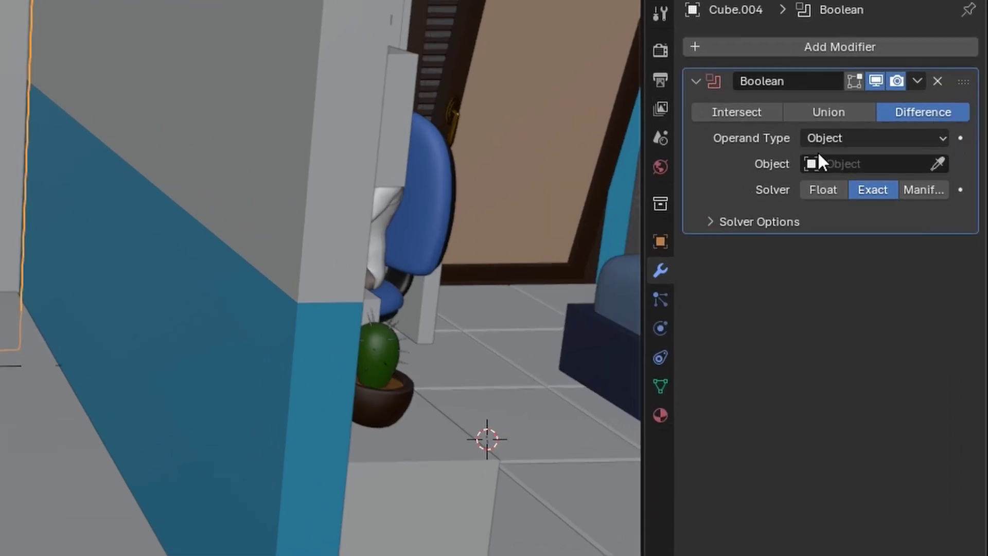
left_click(938, 164)
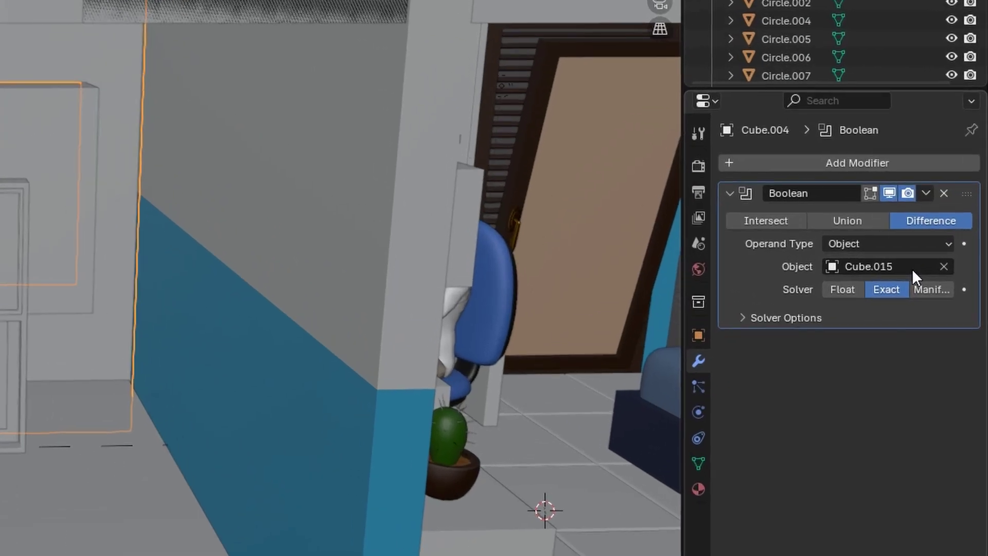
left_click(925, 194)
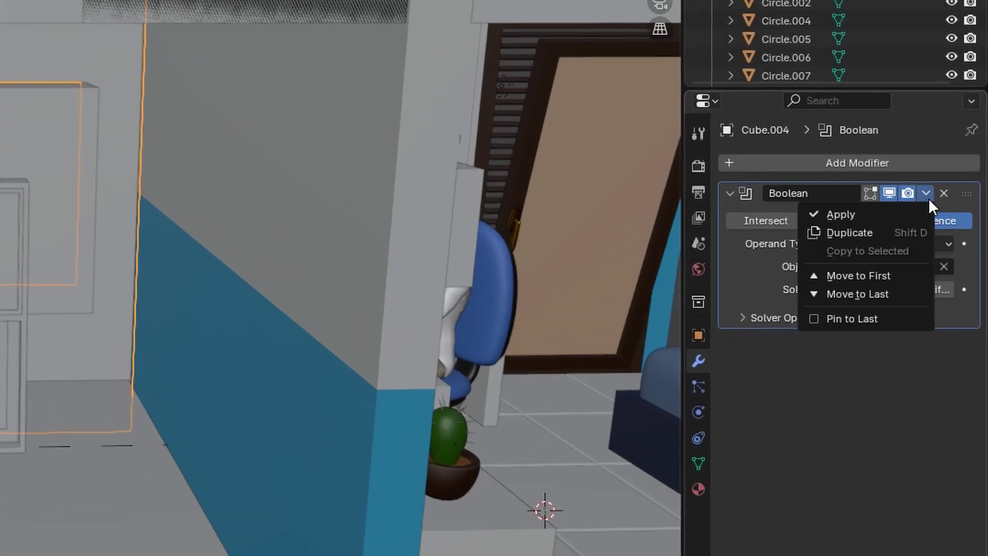
left_click(899, 209)
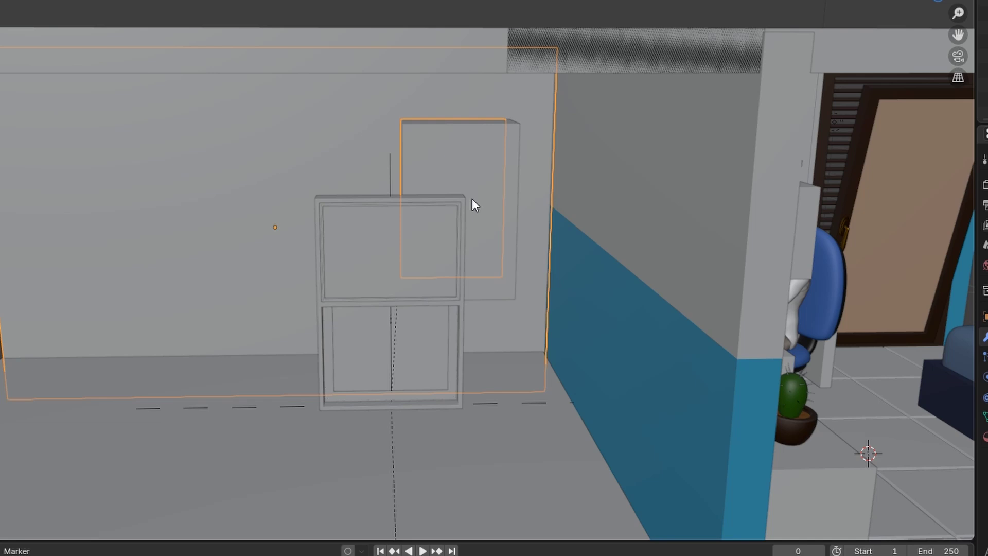
- Delete the cutter block, check the hole, and stretch the window vertically to fill the opening
key("Delete")
key("Delete")
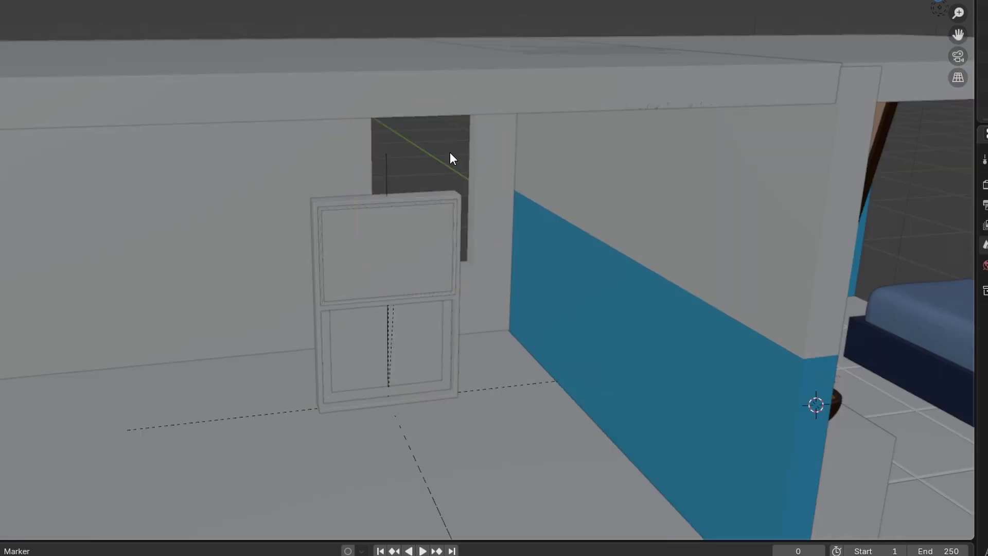
left_click_drag(938, 8, 803, 28)
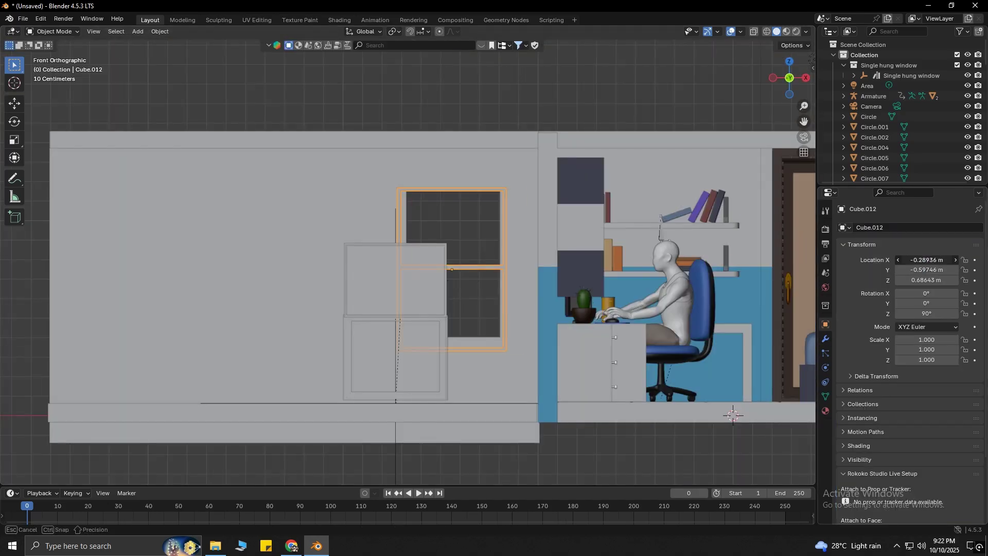
left_click_drag(927, 359, 942, 360)
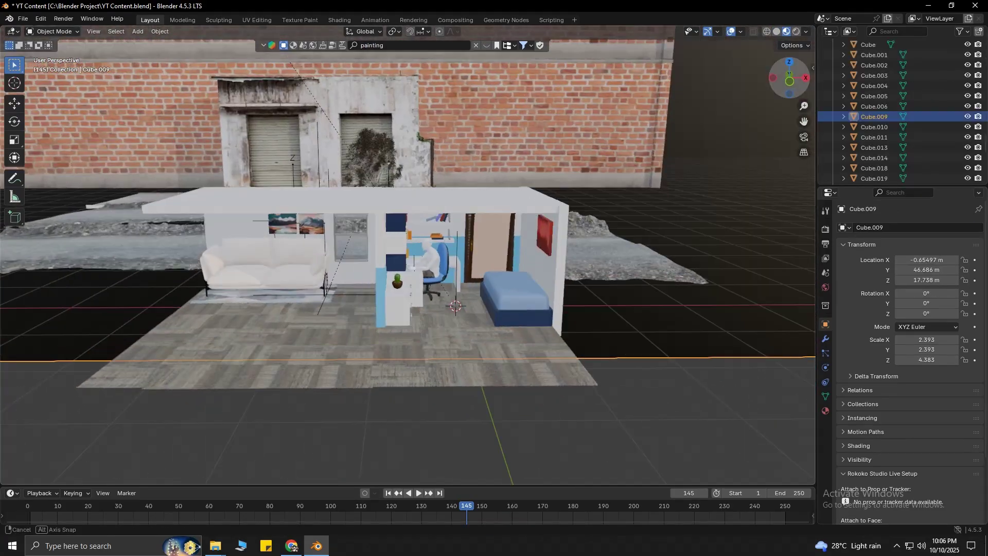
scroll(330, 225, "up", 10)
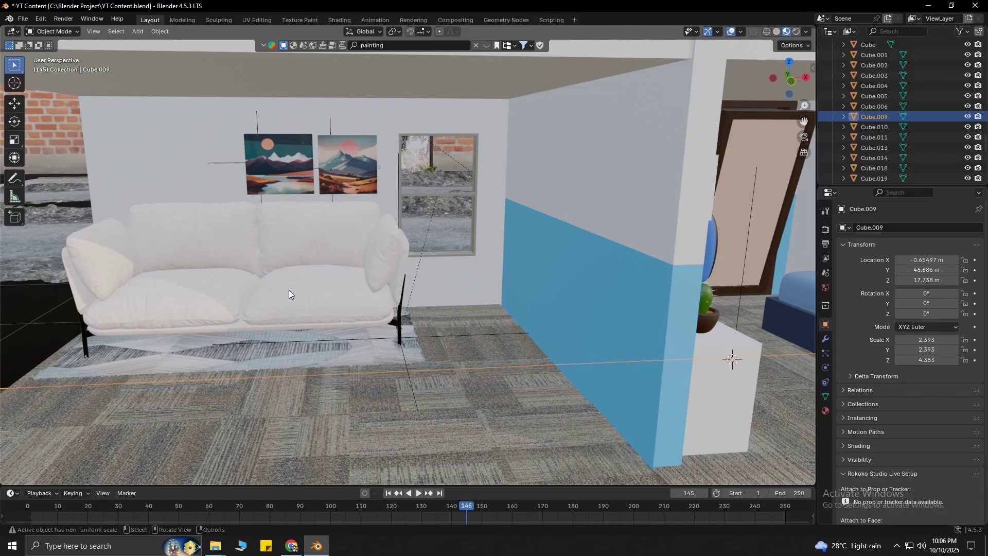
left_click(289, 289)
left_click(367, 190)
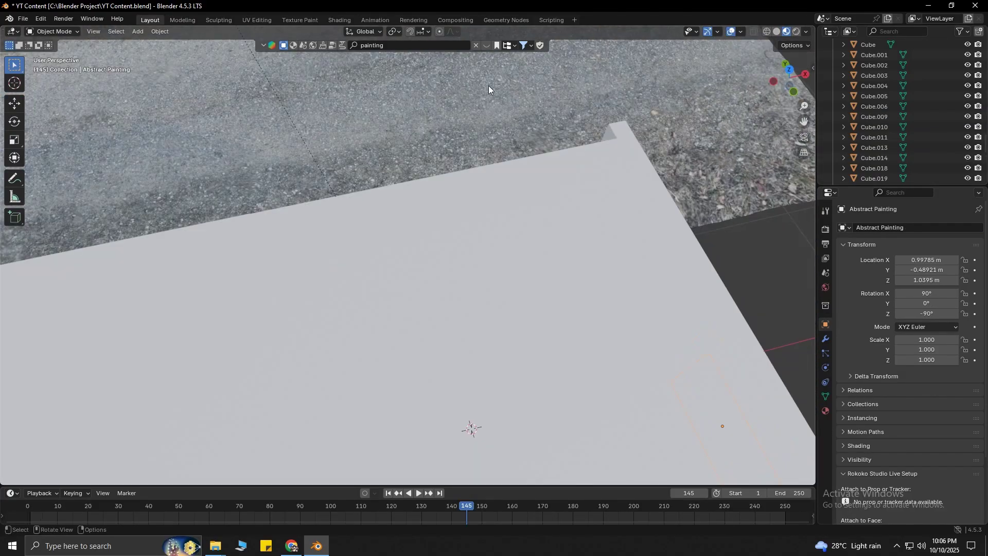
left_click(541, 131)
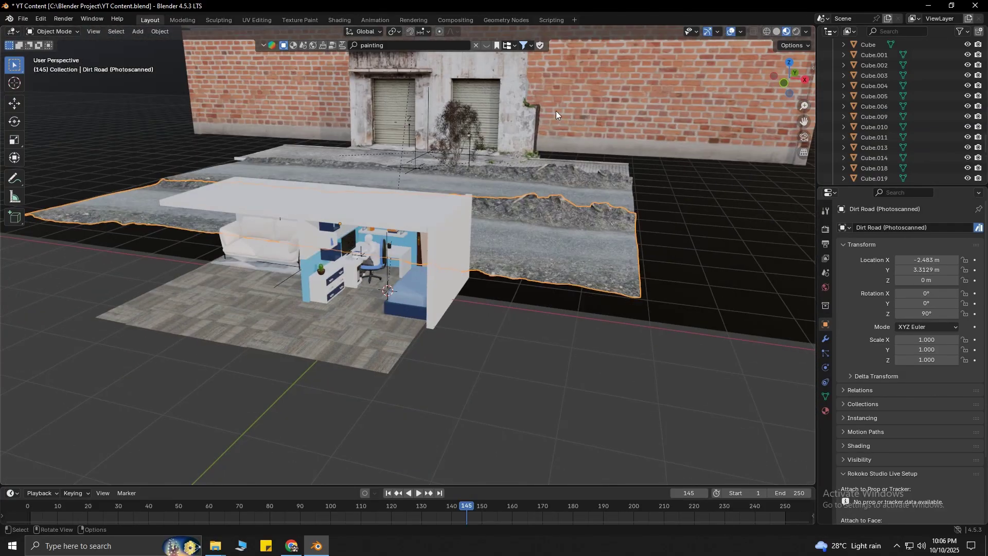
left_click(466, 129)
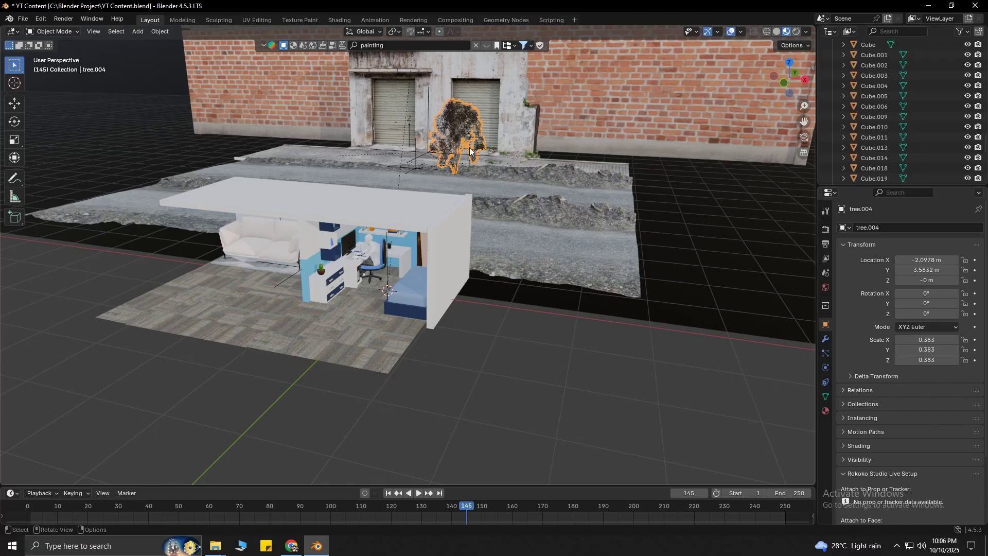
left_click(469, 148)
scroll(474, 146, "down", 5)
scroll(480, 146, "up", 6)
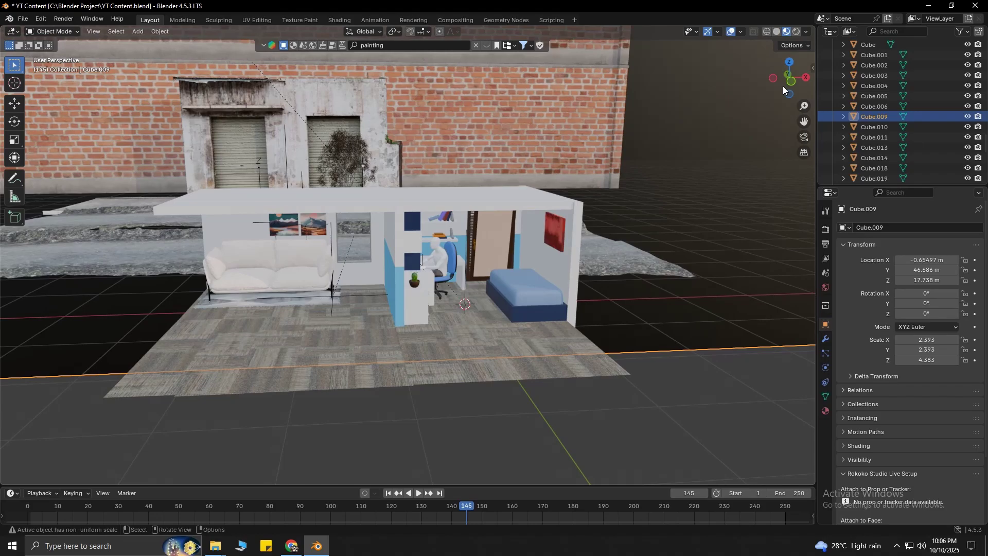
scroll(293, 222, "up", 5)
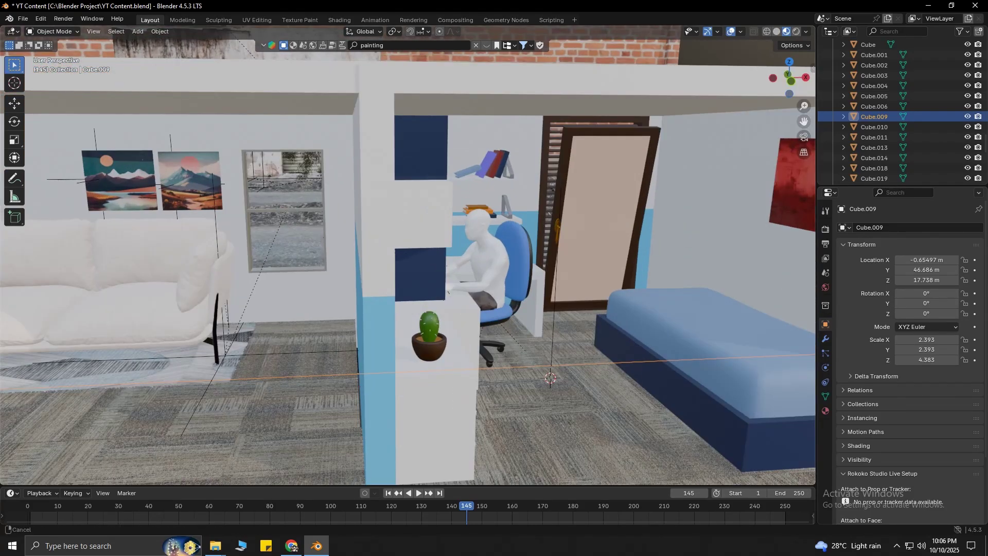
left_click_drag(804, 122, 779, 155)
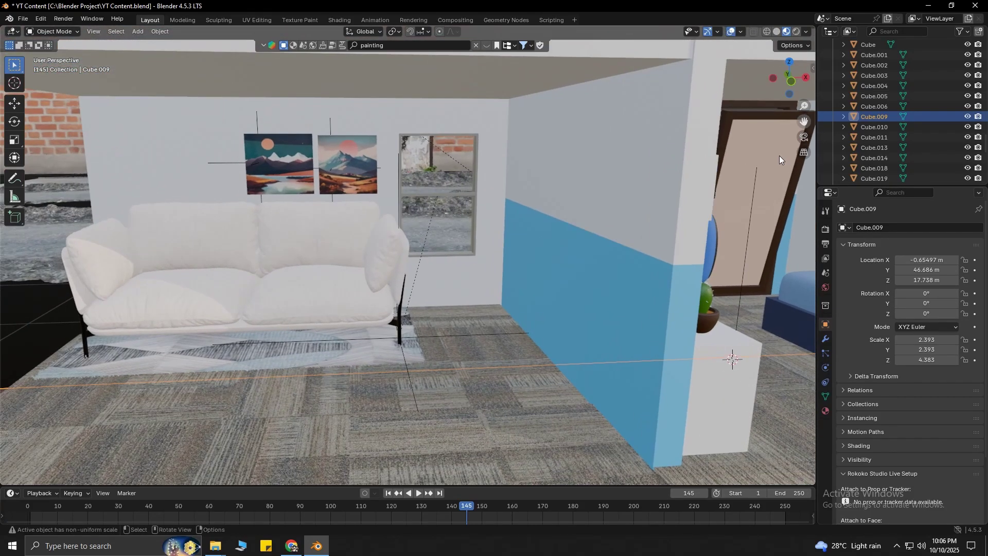
left_click(307, 295)
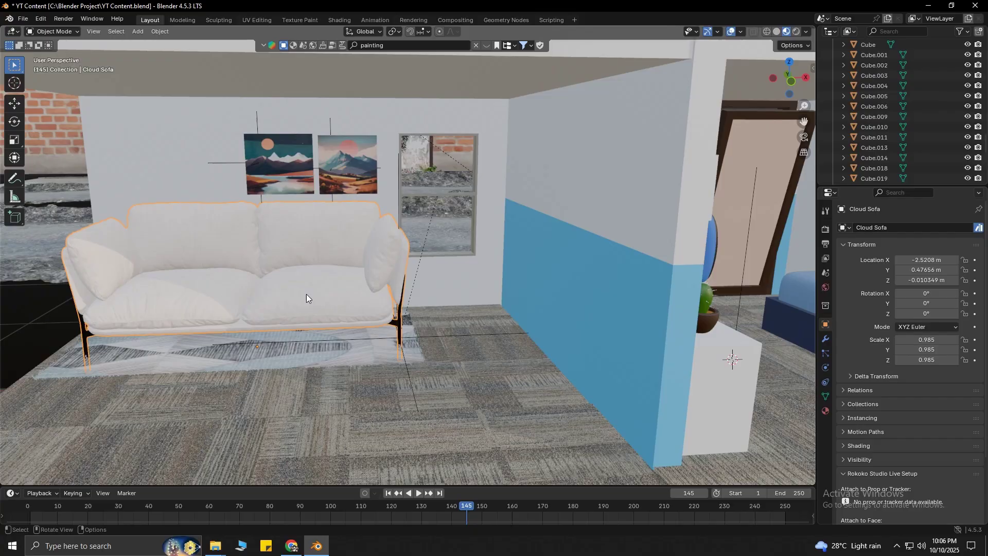
left_click(327, 351)
left_click(322, 172)
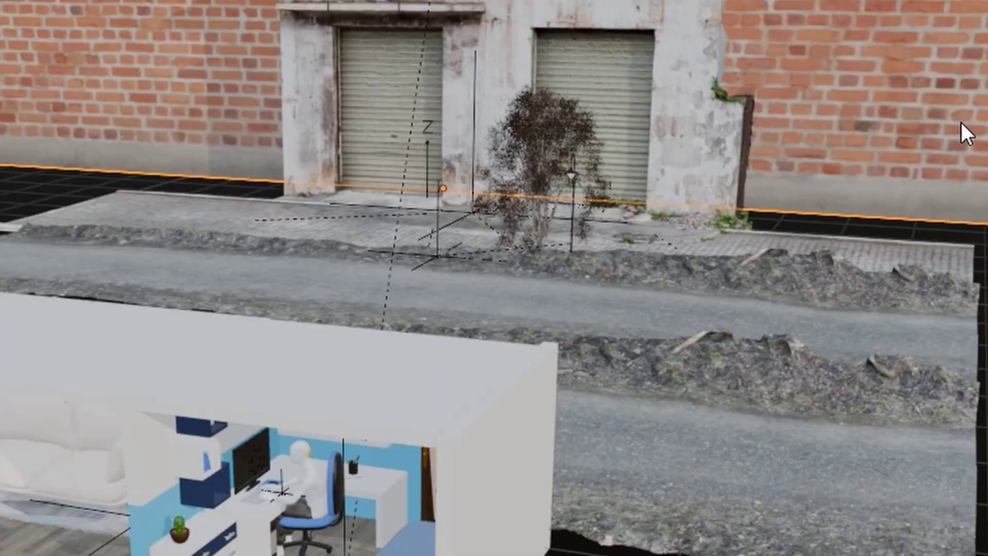
- Add a point light and place it above the left end of the sofa
scroll(579, 219, "up", 4)
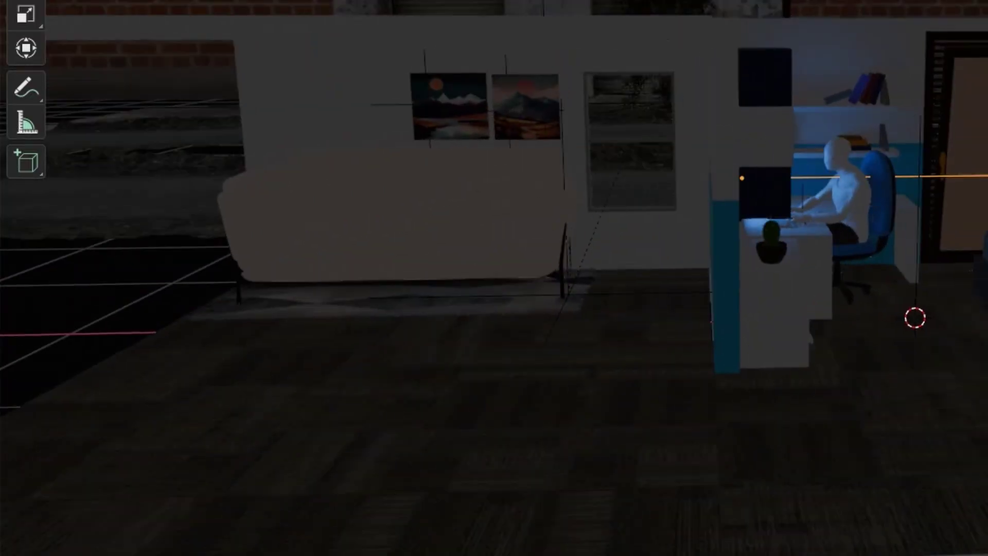
key("shift+a")
mouse_move(457, 386)
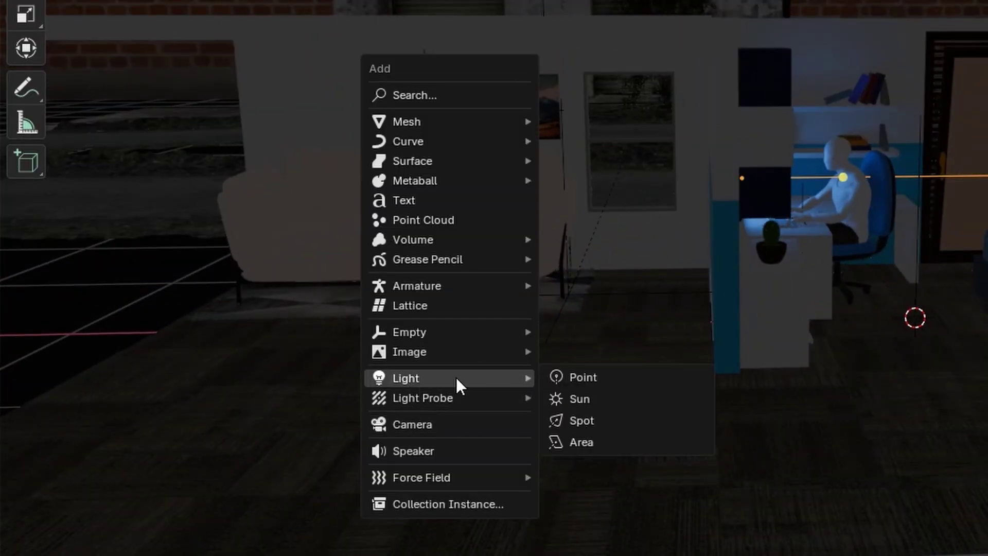
left_click(585, 375)
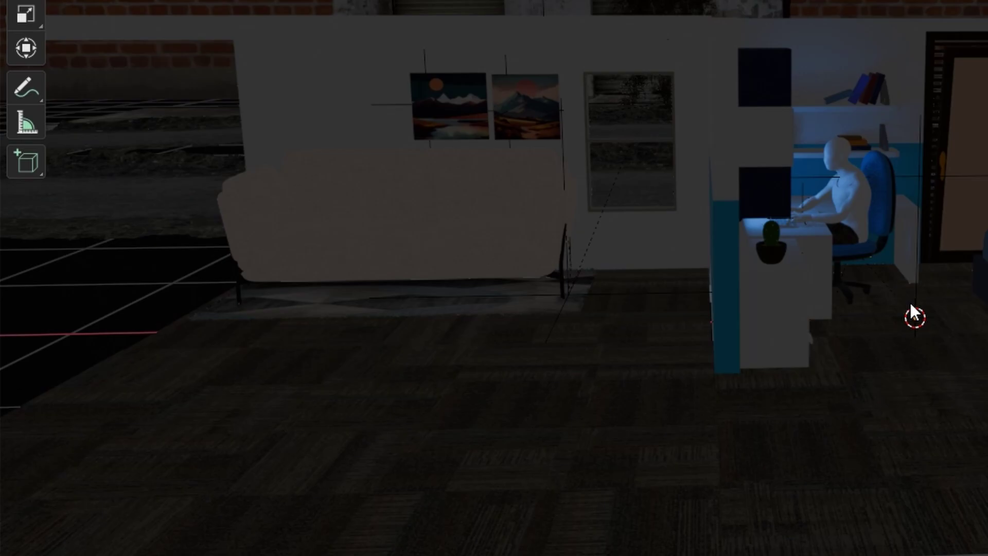
key("g")
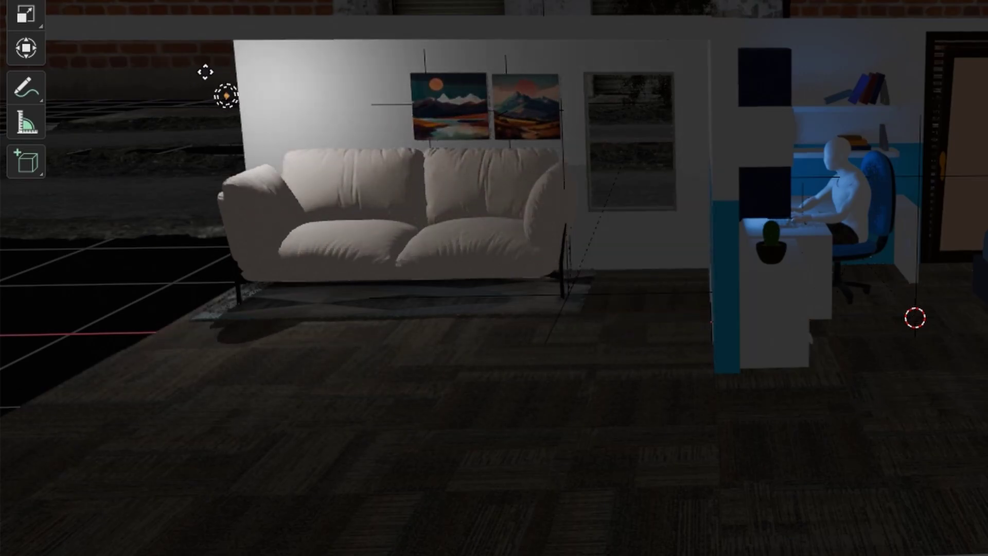
left_click(242, 82)
middle_click_drag(242, 82, 134, 91)
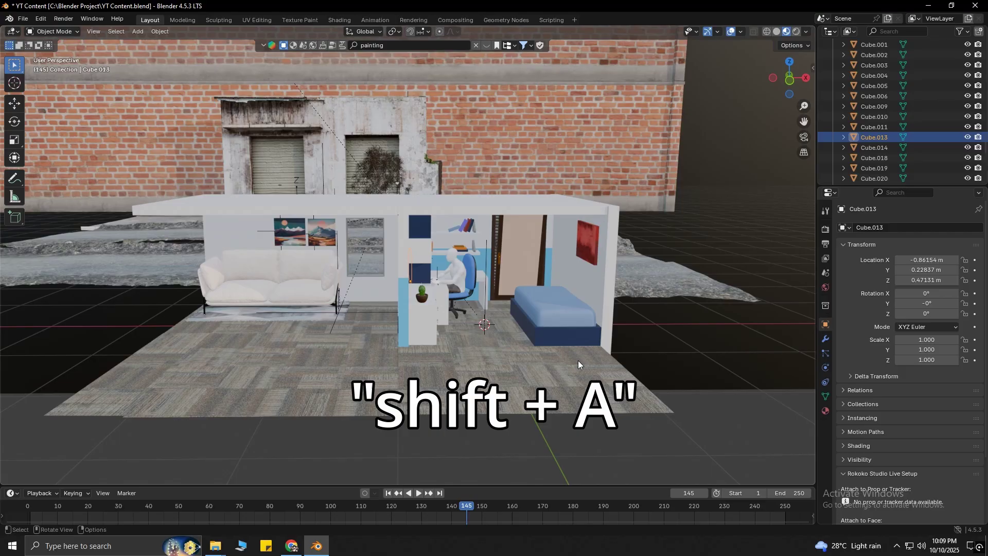
key("shift+a")
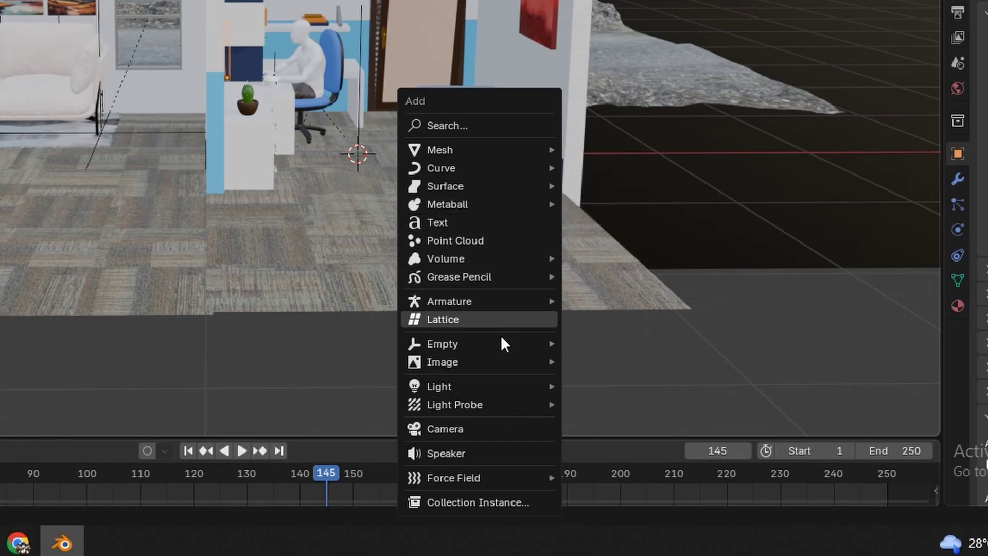
mouse_move(480, 386)
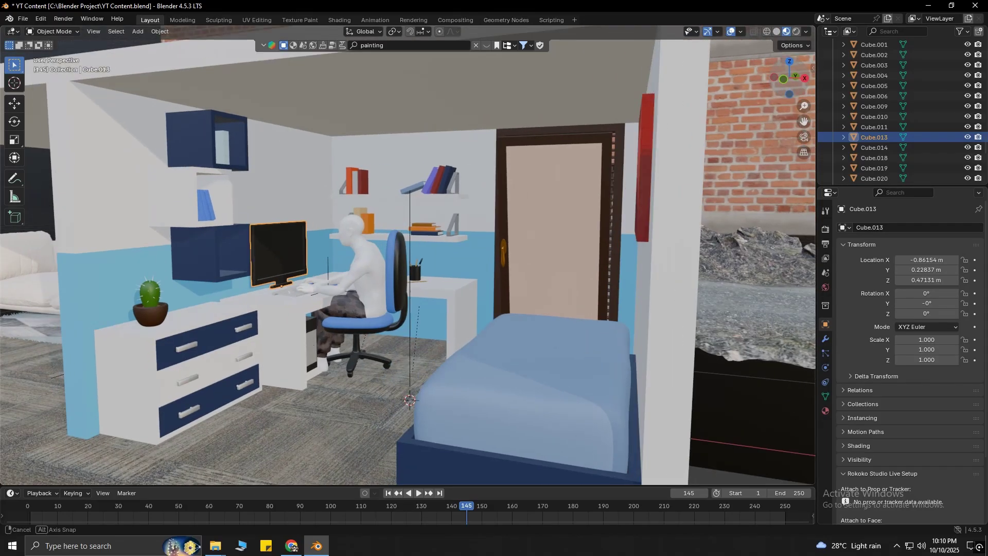
- Switch the viewport to rendered preview and add a blue area light to the room
left_click_drag(783, 80, 785, 82)
left_click(797, 32)
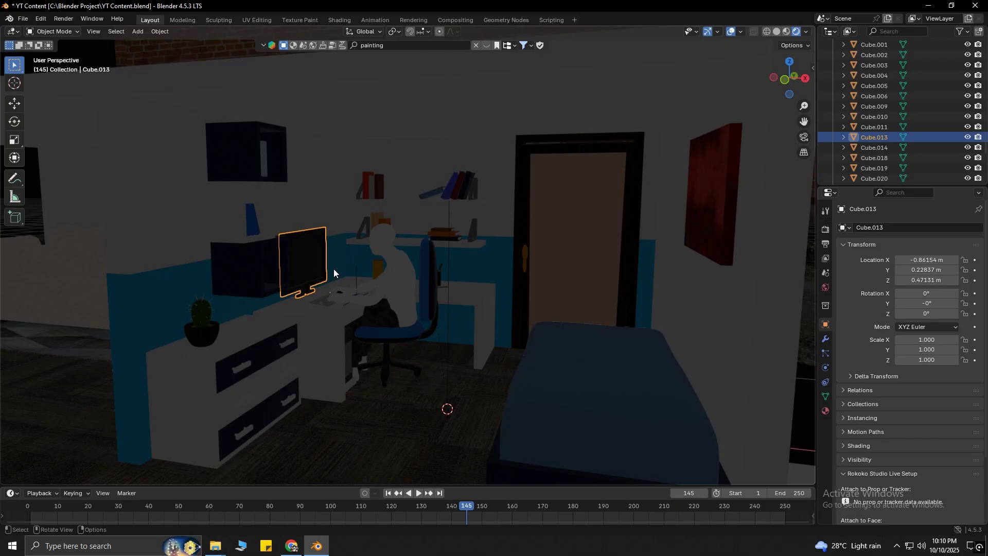
left_click_drag(787, 86, 775, 86)
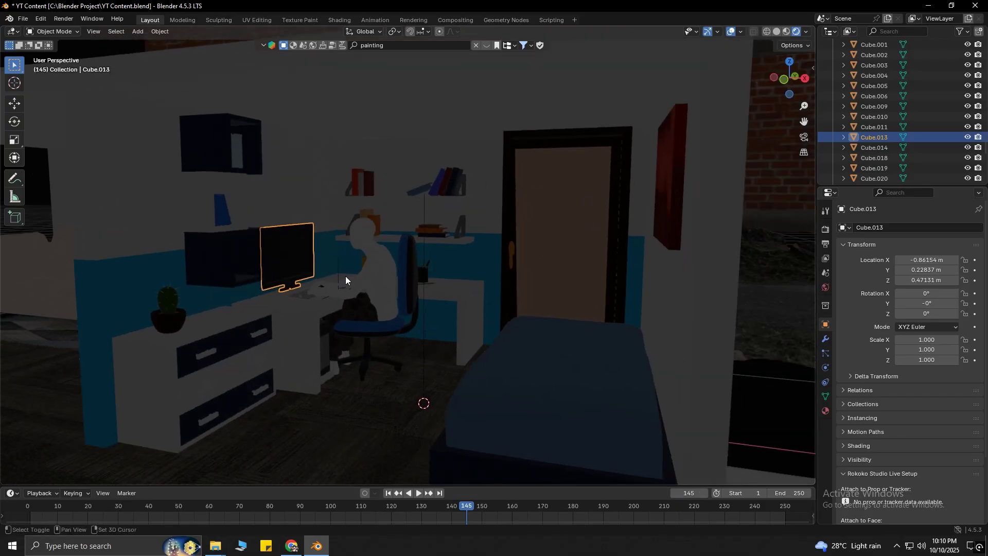
key("shift+a")
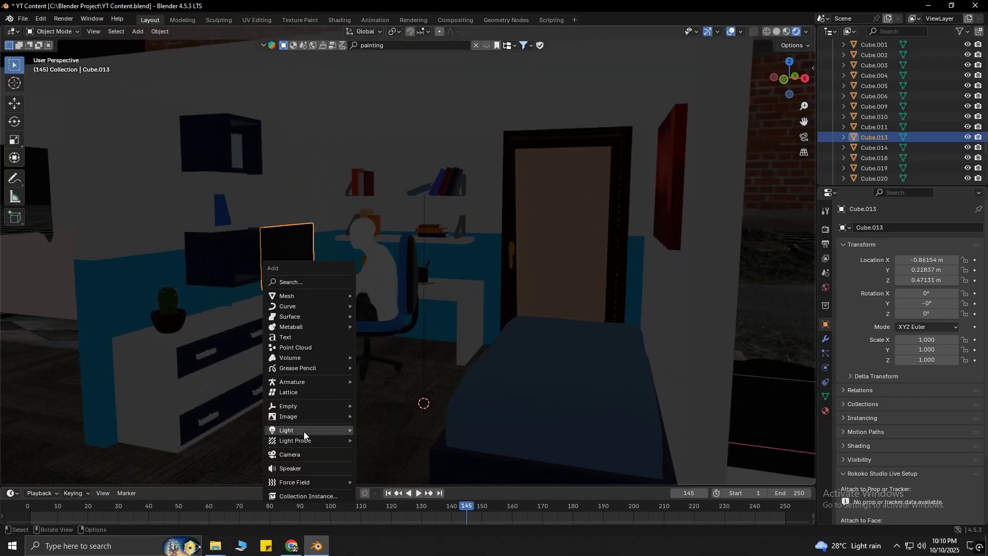
mouse_move(304, 431)
left_click(380, 464)
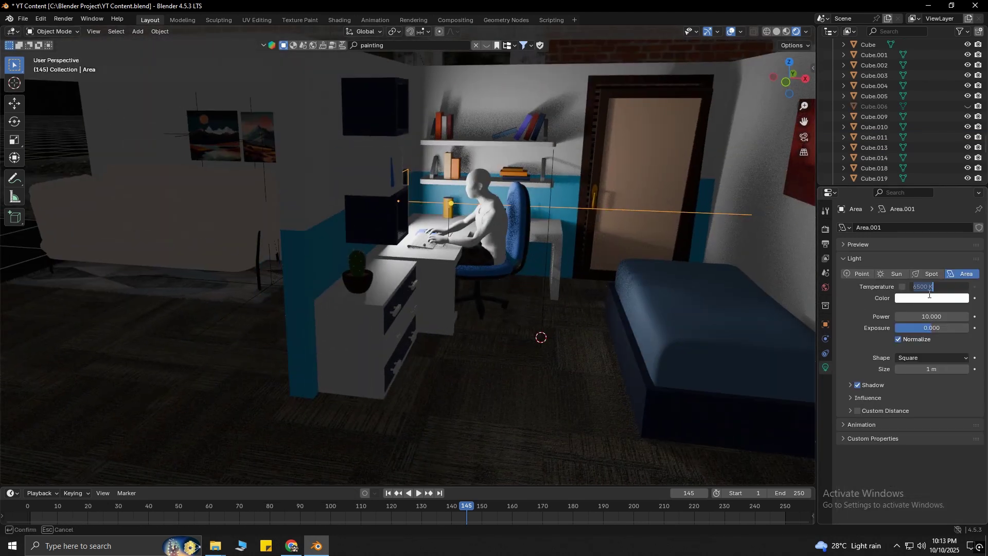
left_click(932, 298)
- Add another point light, move it into position and begin choosing its colour
key("shift+a")
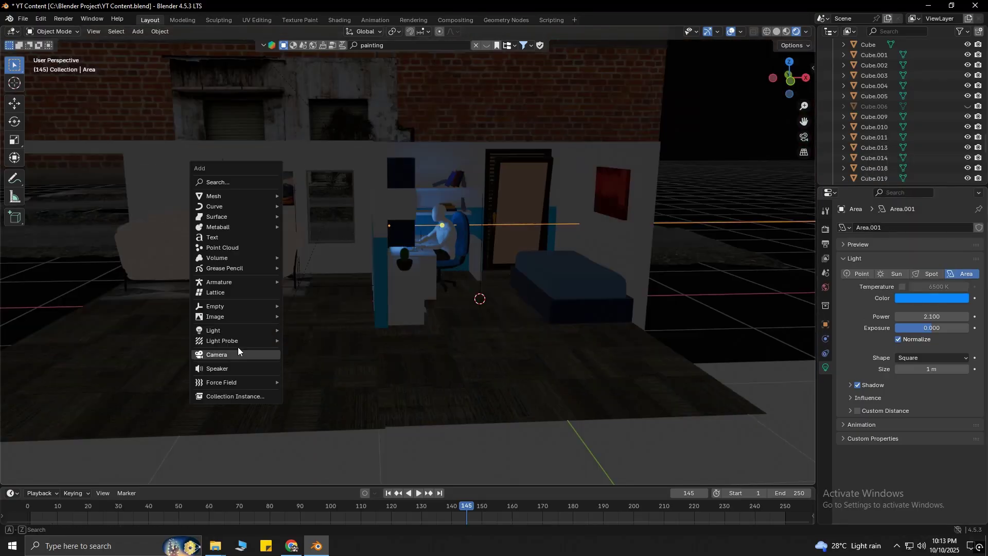
mouse_move(242, 330)
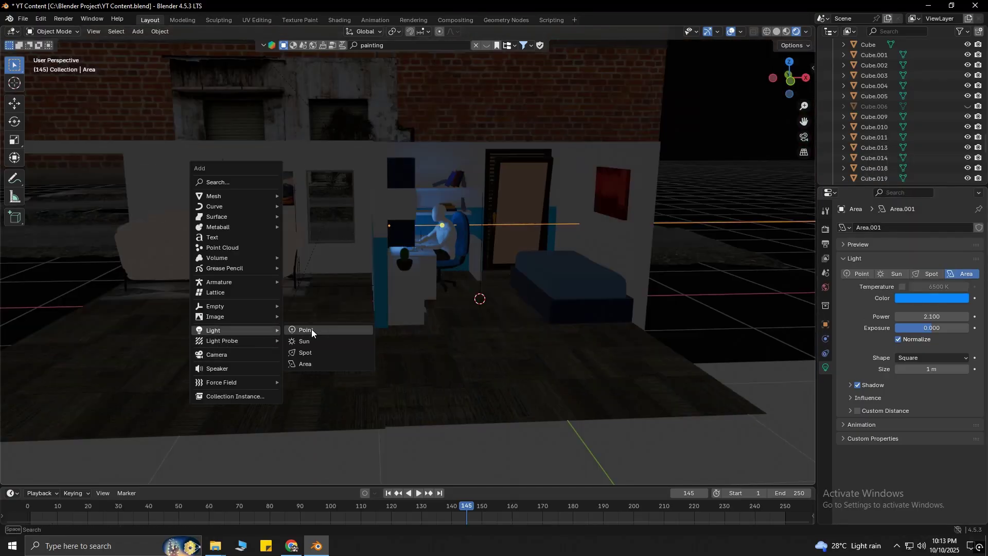
left_click(311, 328)
key("g")
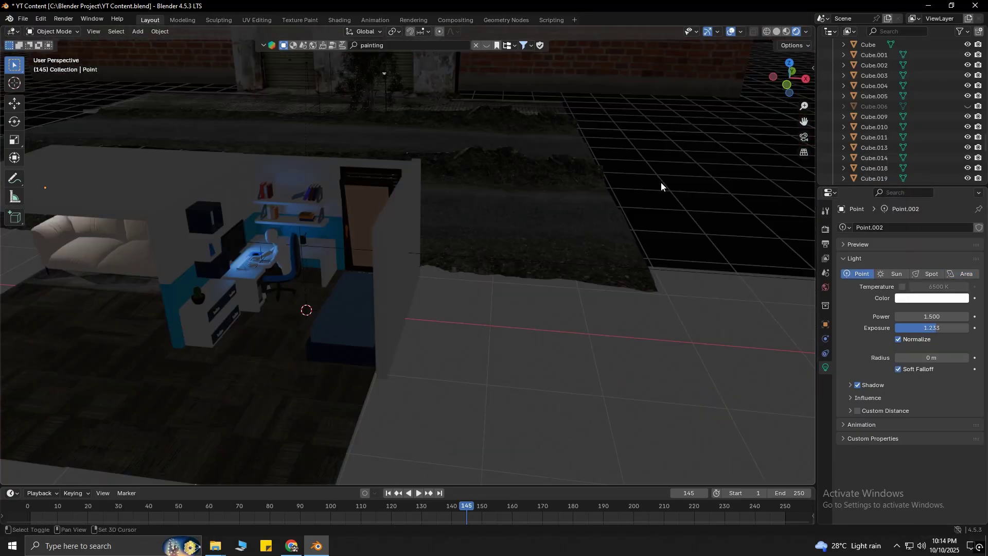
key("shift+a")
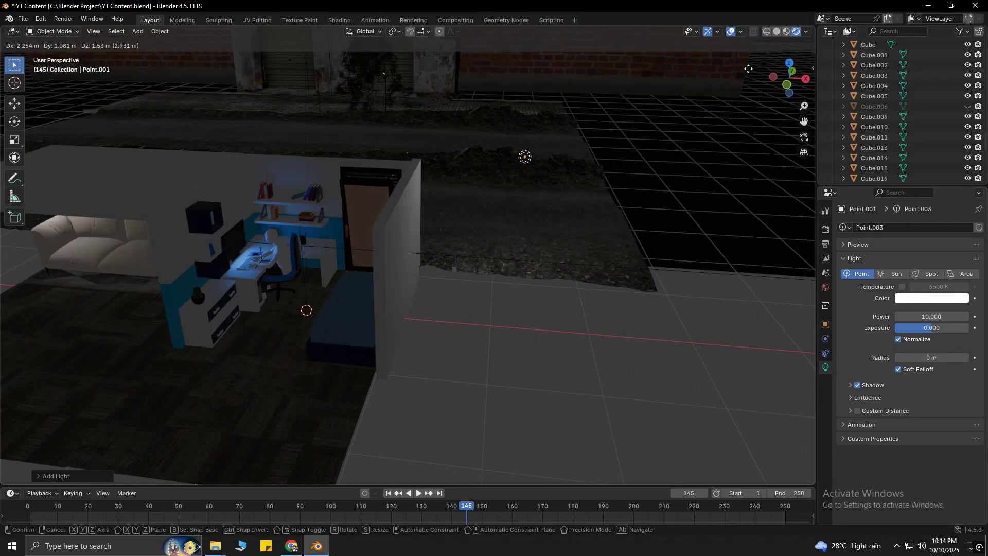
left_click(932, 298)
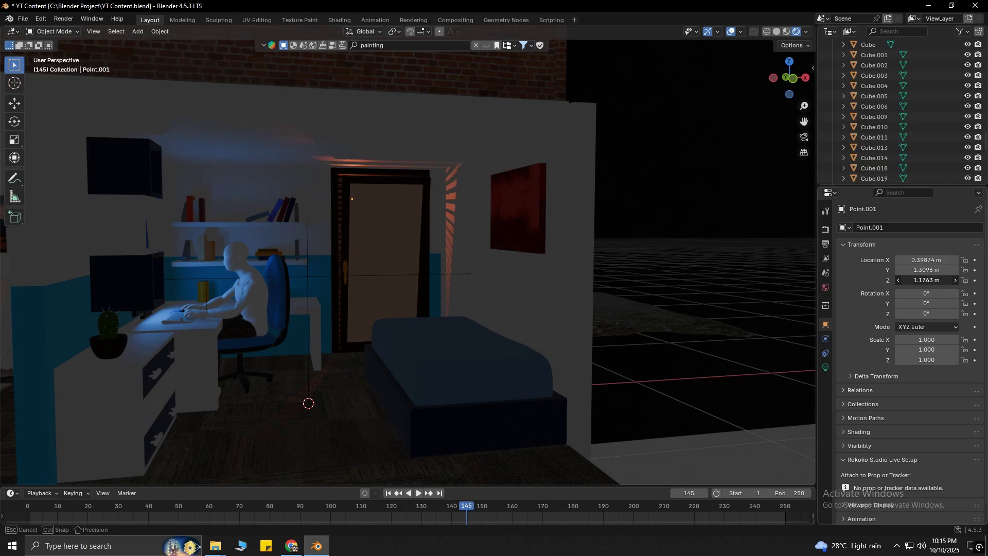
- Raise the door light's power to 109.7
left_click(826, 367)
left_click_drag(930, 317, 957, 317)
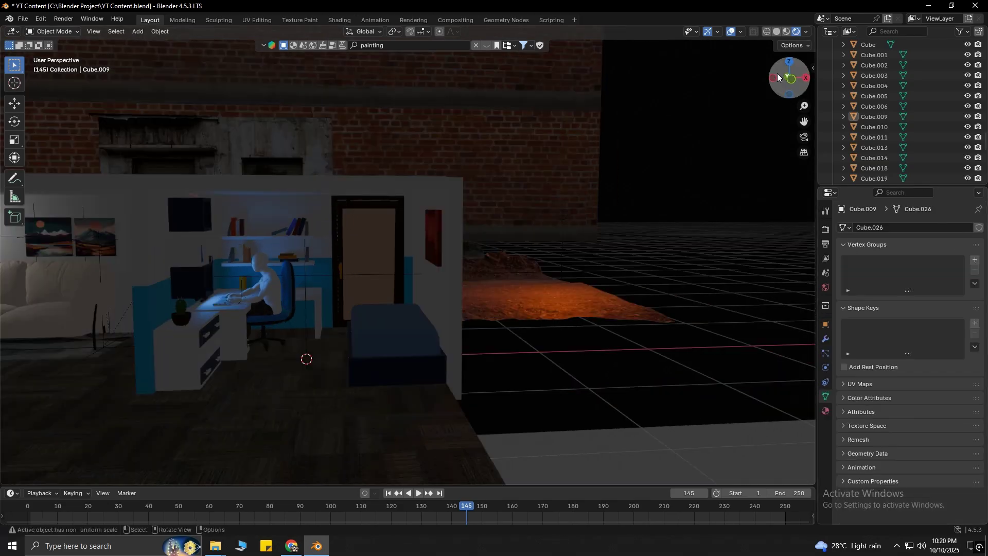
left_click_drag(789, 77, 772, 83)
- Select Point.001 and keyframe its location at frame 110 (X 3.1487 m)
left_click(608, 209)
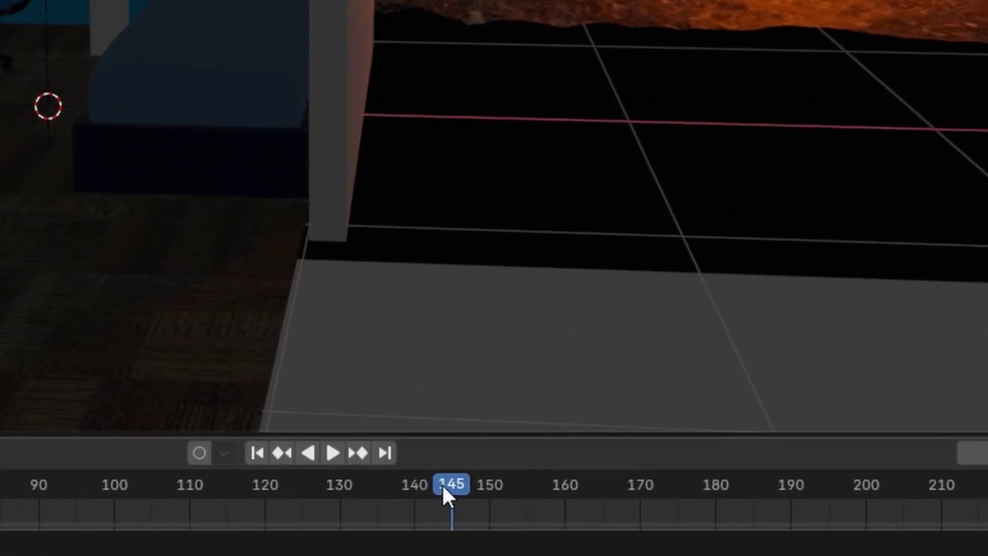
key("space")
left_click(385, 508)
left_click_drag(251, 493, 195, 492)
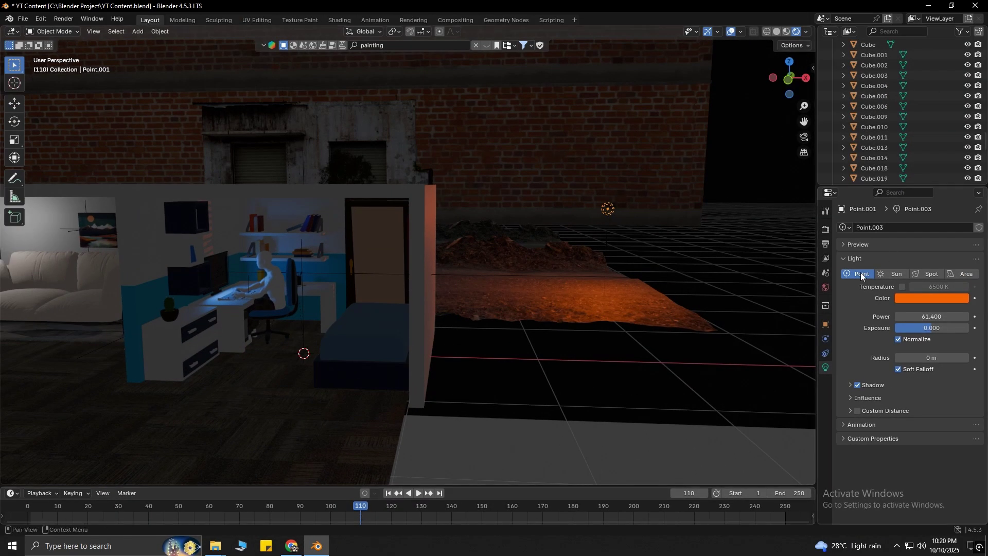
left_click(825, 324)
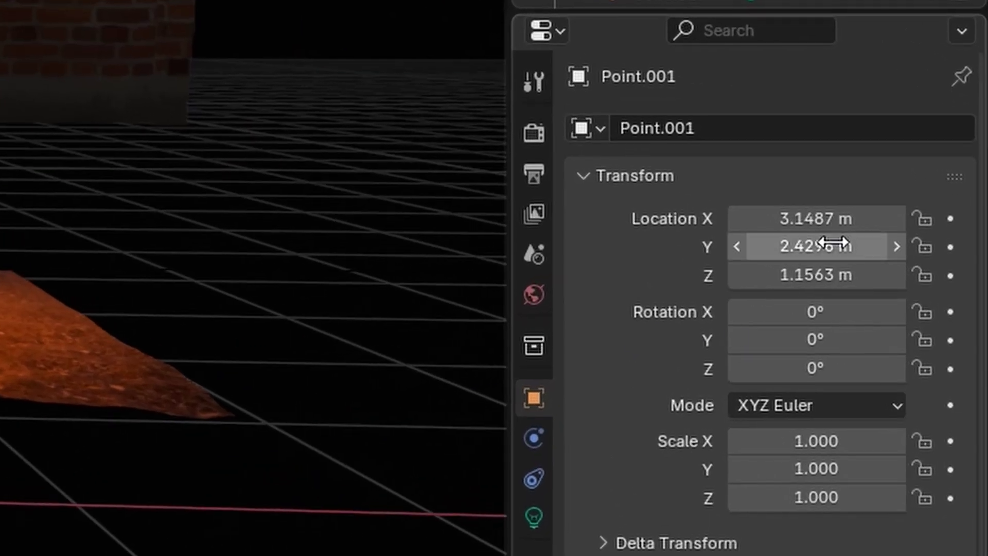
key("i")
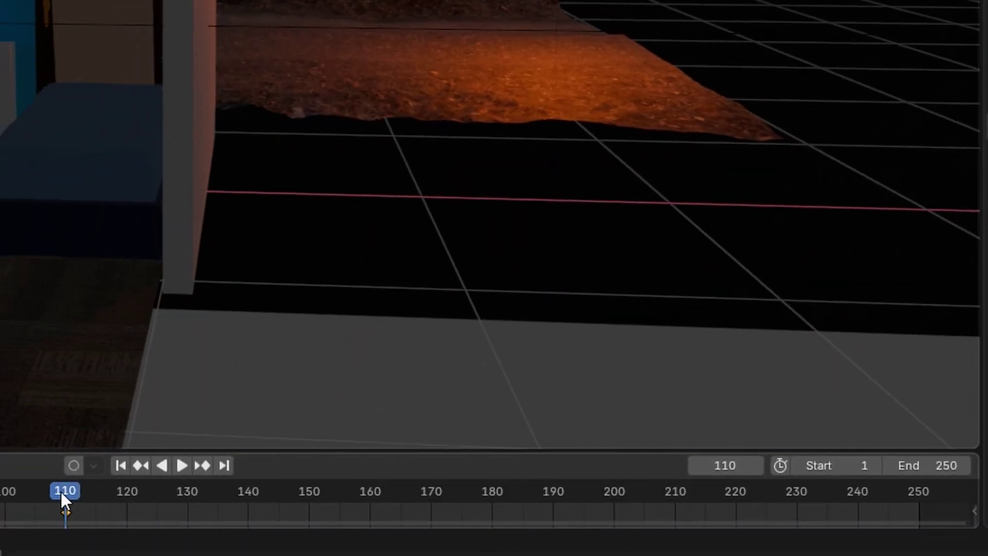
- At frame 250, move Point.001 to X -6.3313 m, keyframe it and play back
key("space")
left_click_drag(178, 507, 844, 532)
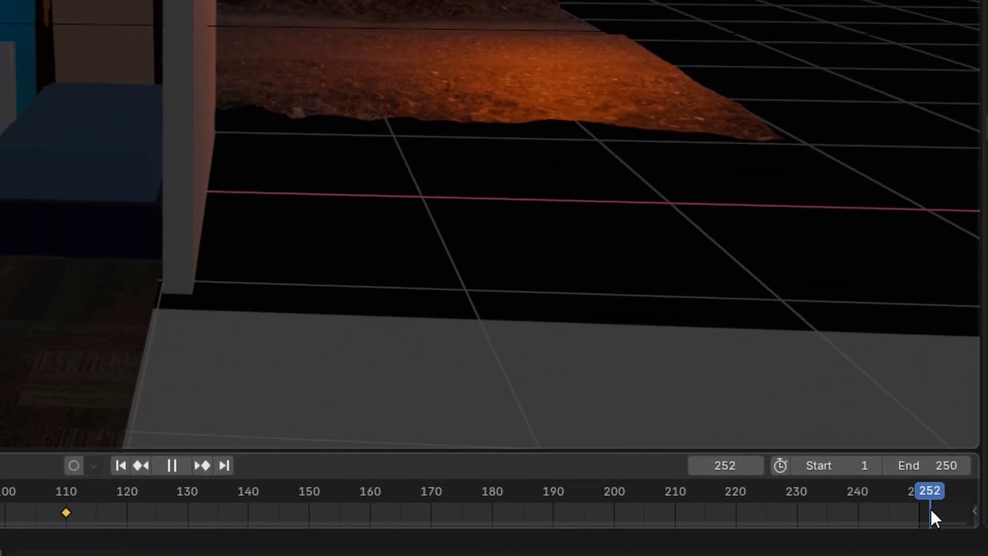
left_click_drag(931, 508, 919, 508)
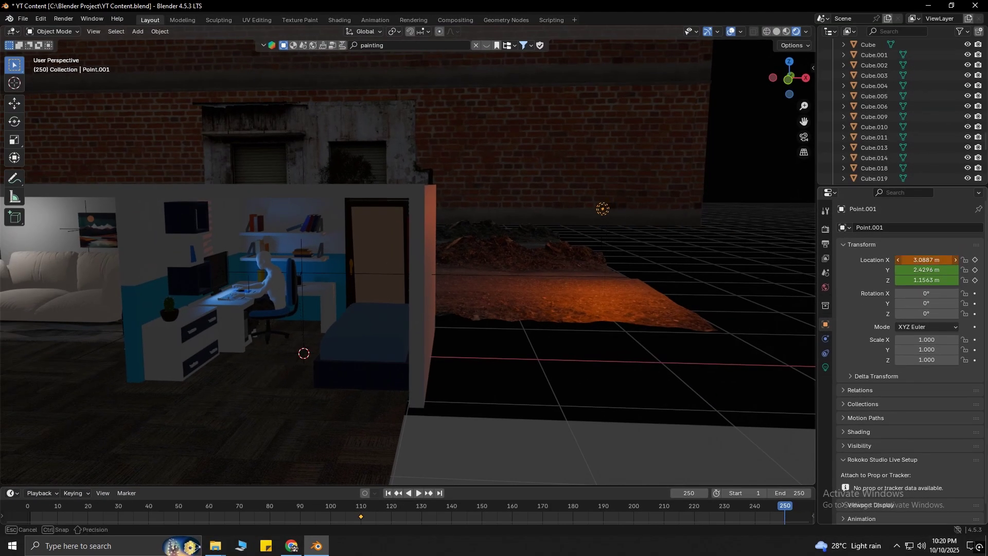
left_click_drag(927, 260, 849, 260)
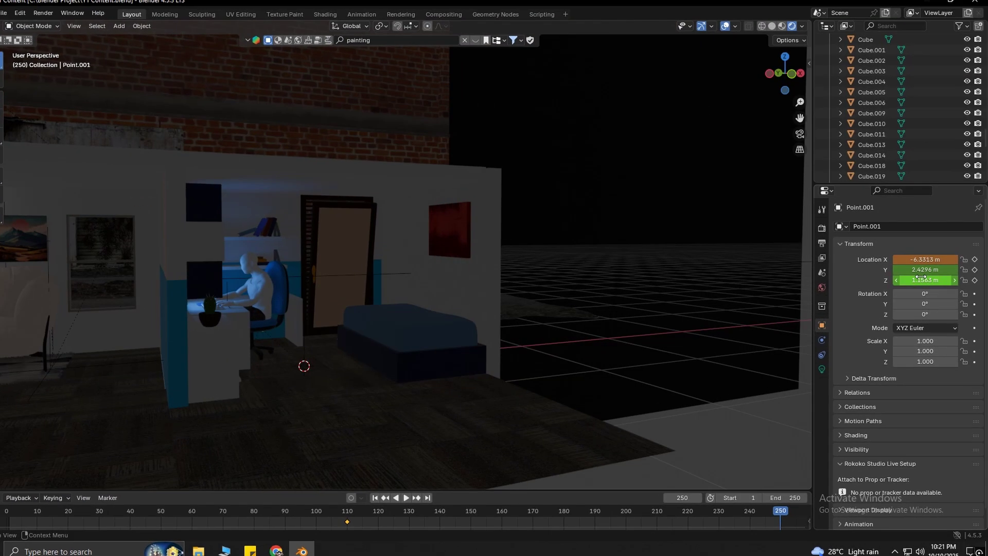
key("i")
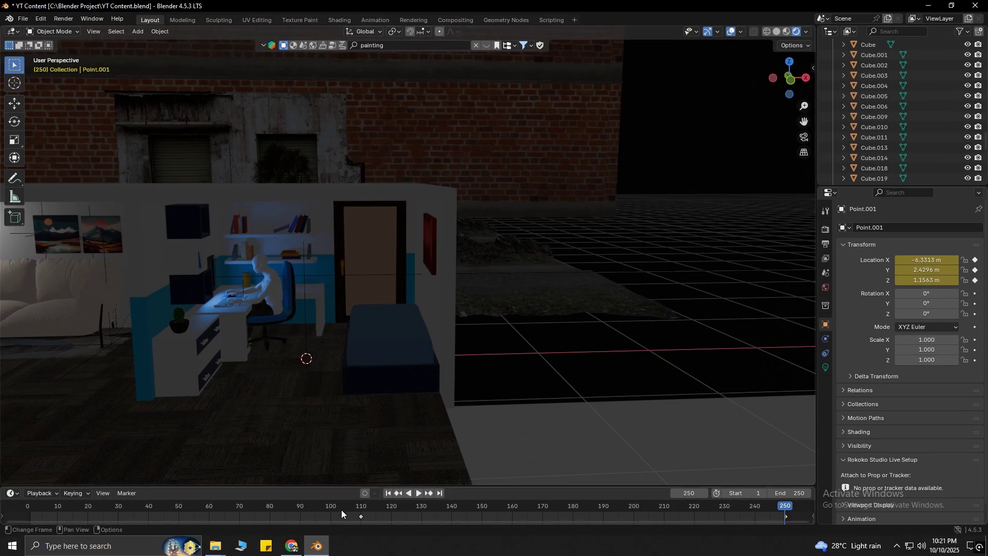
left_click(341, 510)
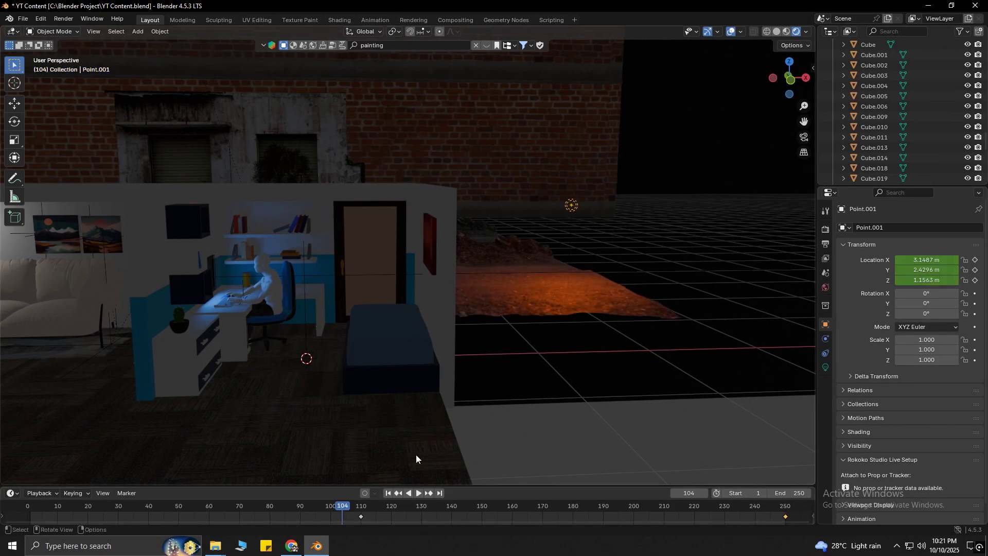
key("space")
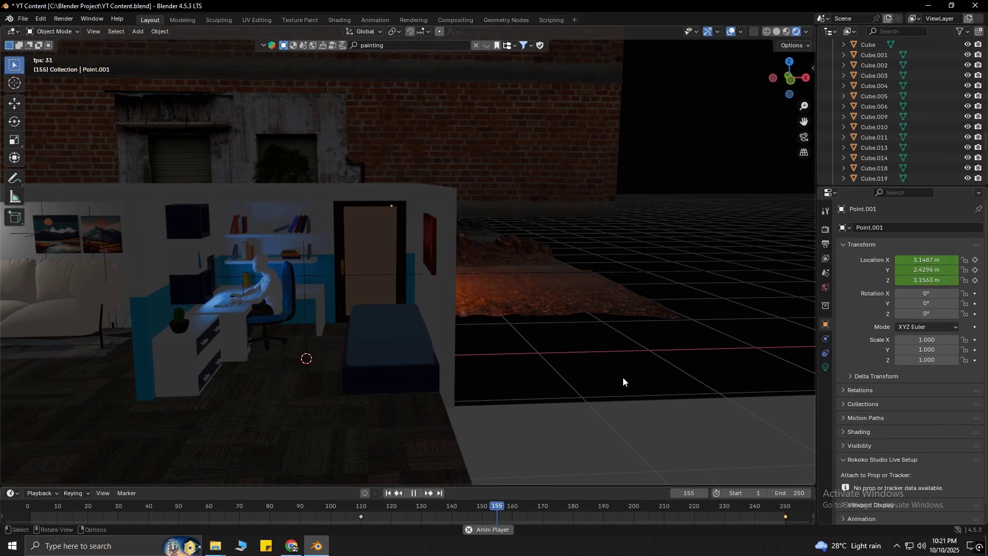
- At frame 8, add a camera facing the sofa and straighten its rotation
left_click(335, 507)
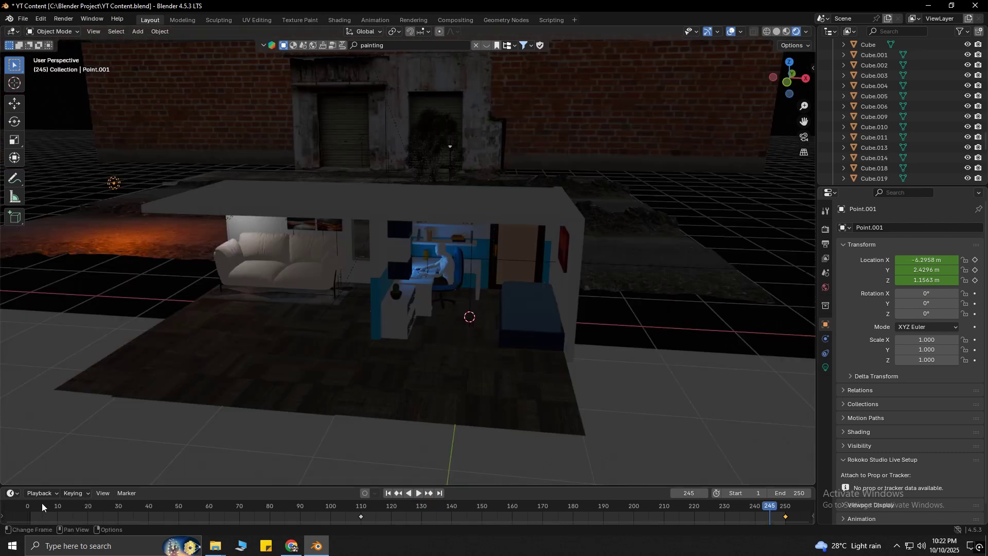
left_click_drag(47, 510, 54, 512)
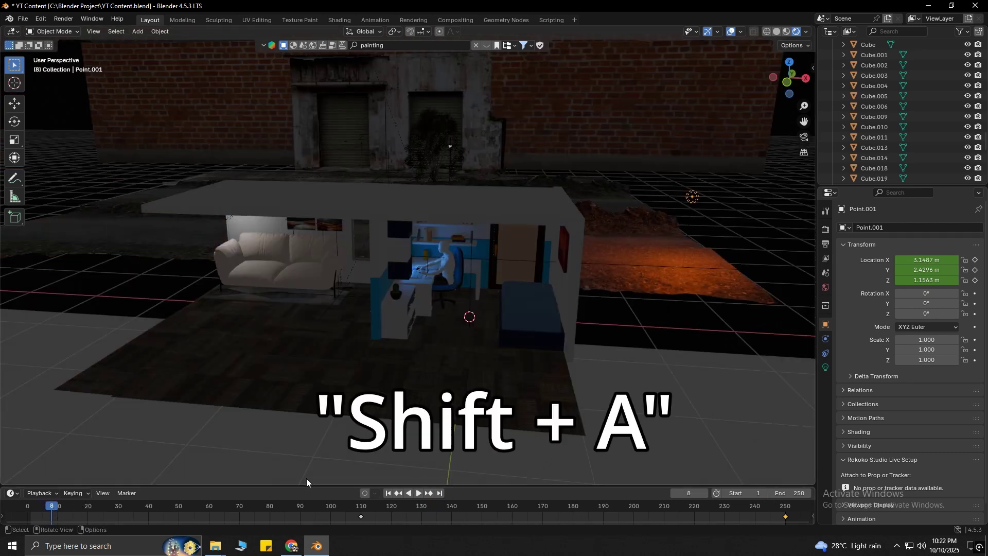
key("shift+a")
left_click(407, 472)
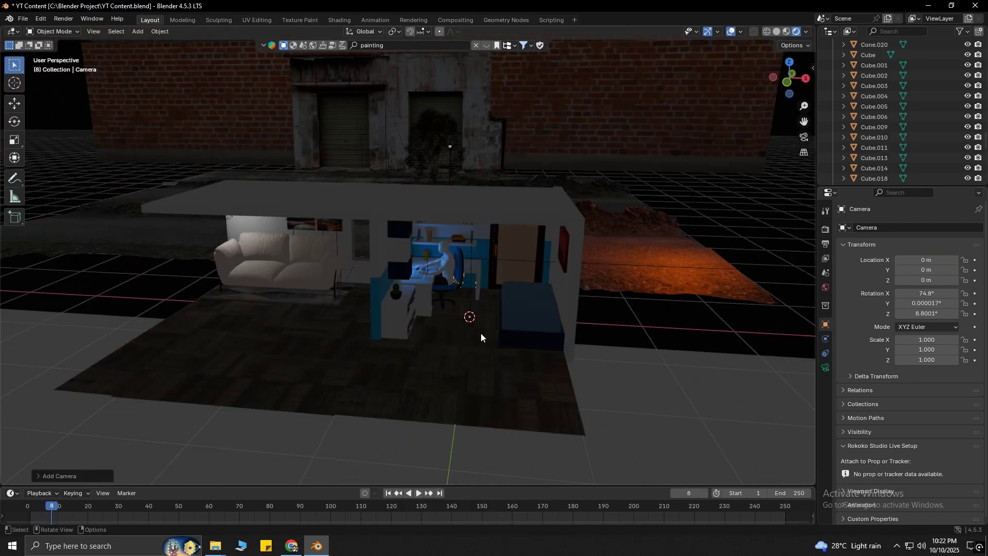
left_click_drag(926, 260, 906, 270)
left_click_drag(926, 280, 937, 281)
key("KP_0")
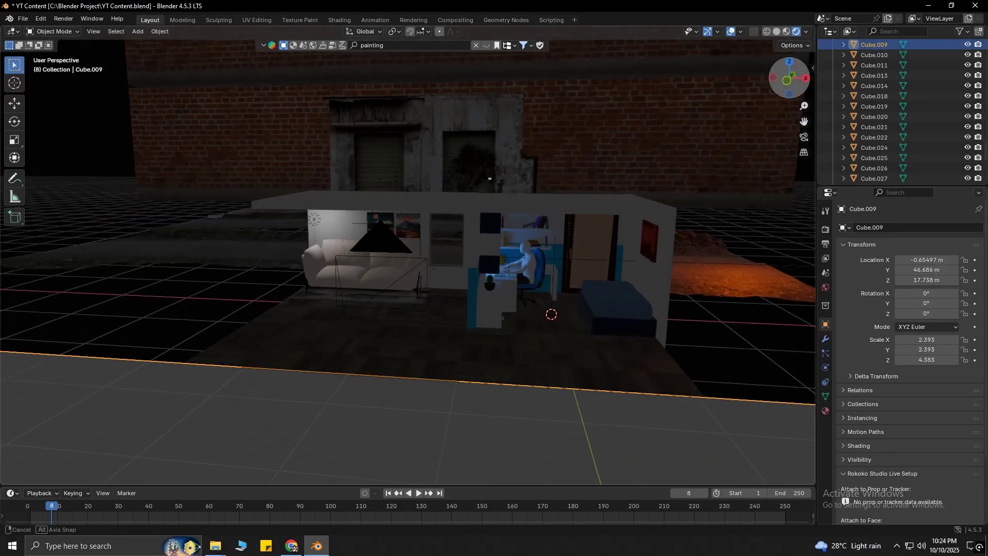
- View through the camera and keyframe its starting location at frame 9
left_click_drag(788, 77, 769, 117)
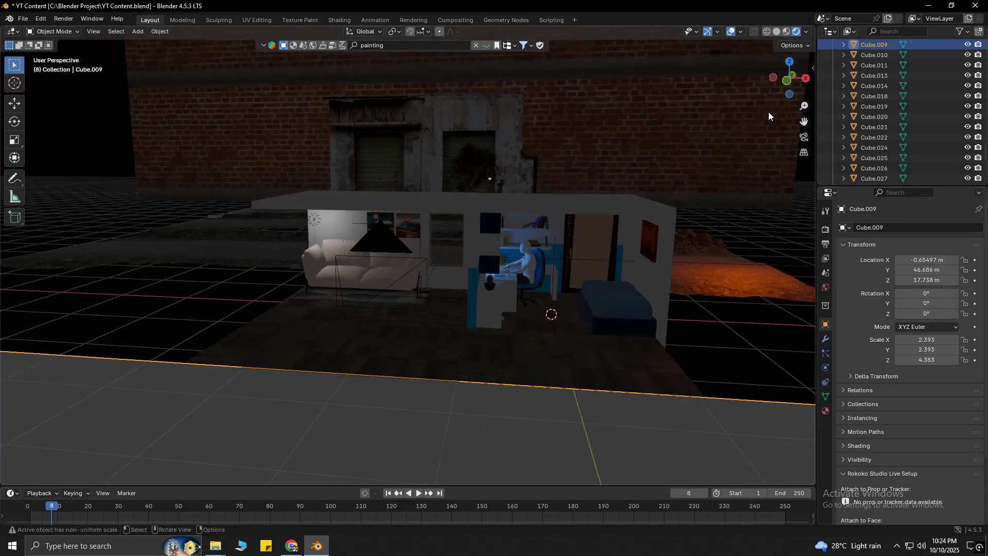
left_click(383, 290)
left_click(804, 137)
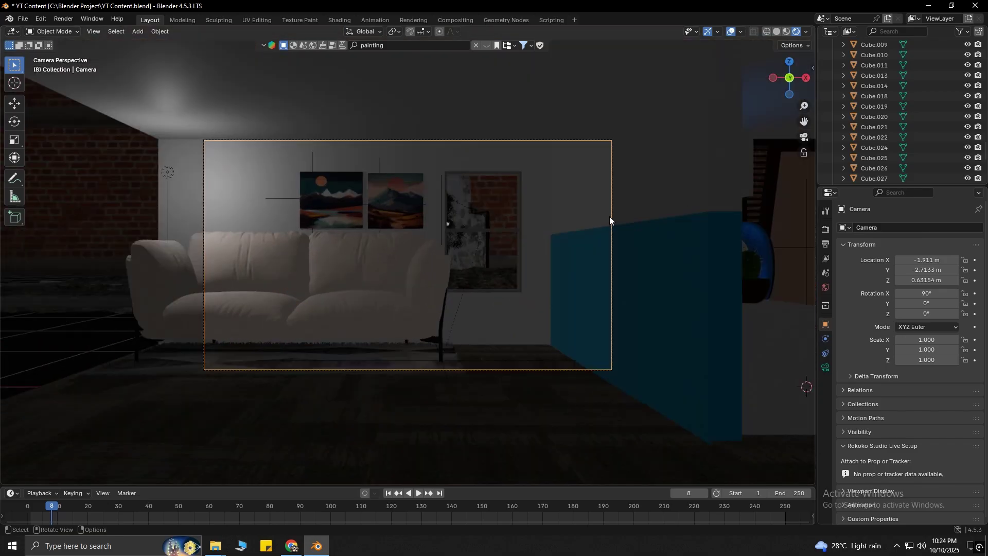
key("i")
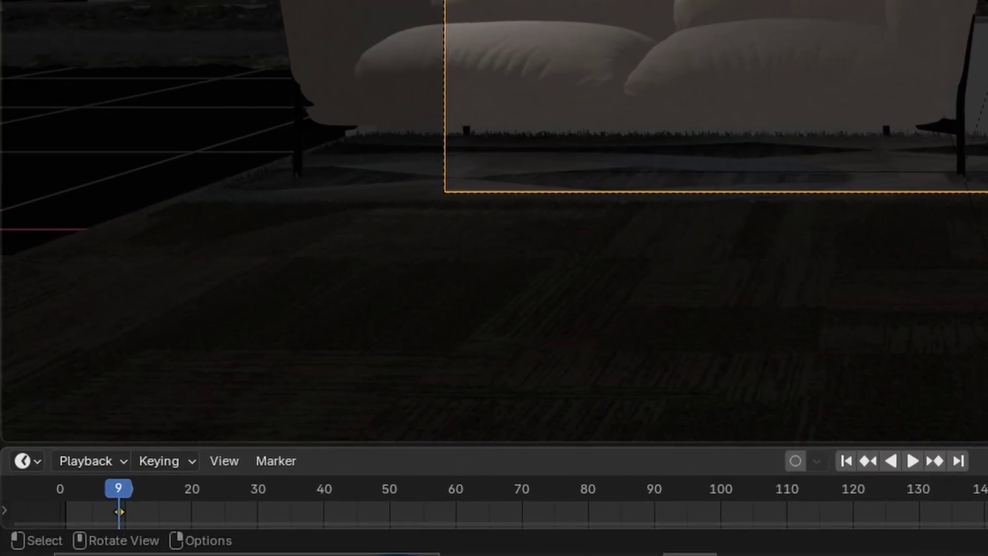
- Go to frame 134 and slide the camera over to frame the desk
key("space")
left_click(878, 494)
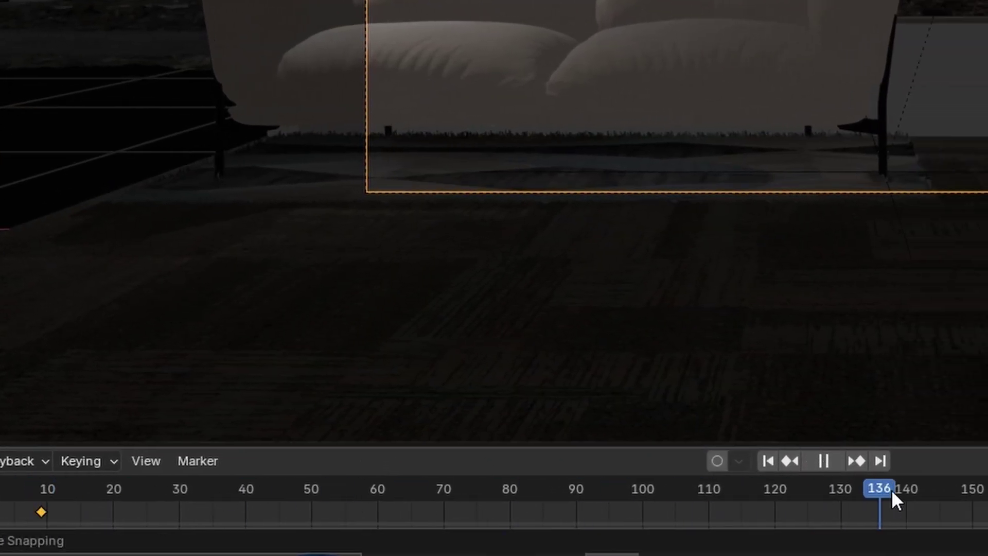
key("space")
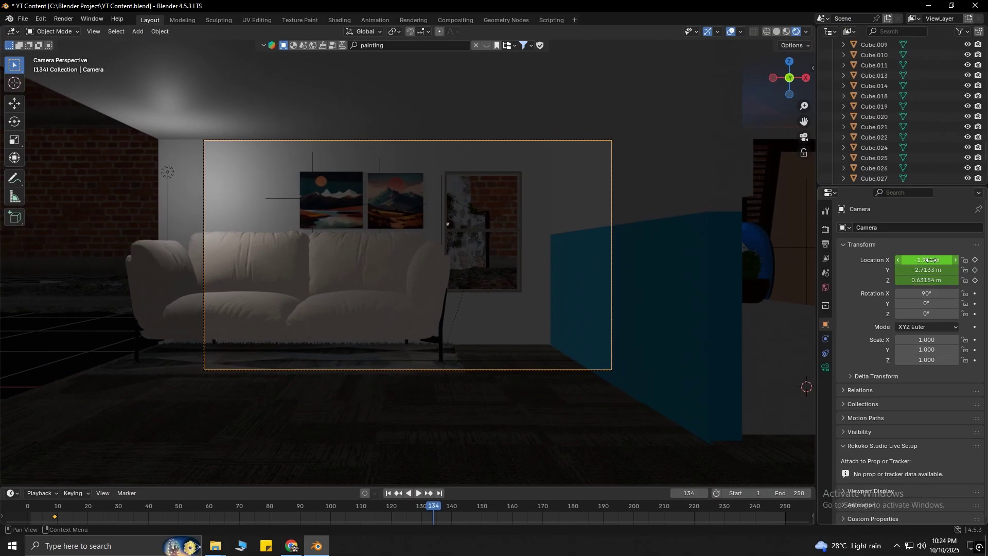
left_click_drag(921, 261, 923, 260)
- Keyframe the camera's location at frame 134 and play the camera move from the start
key("i")
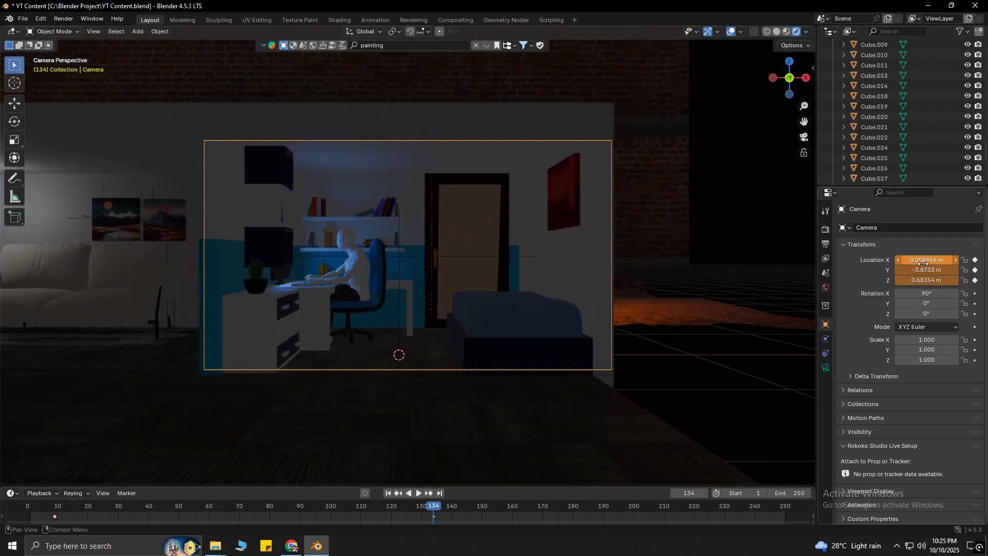
key("i")
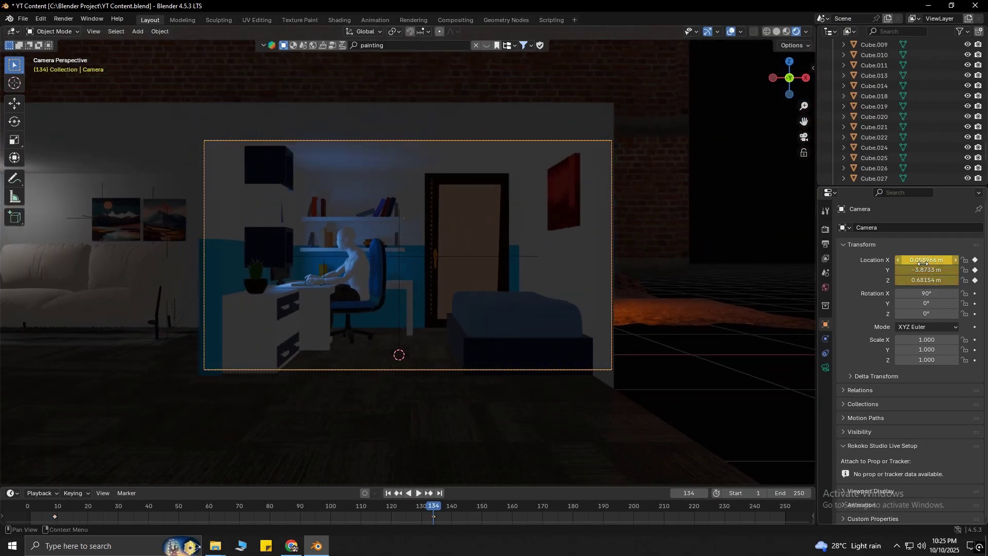
left_click(27, 502)
key("space")
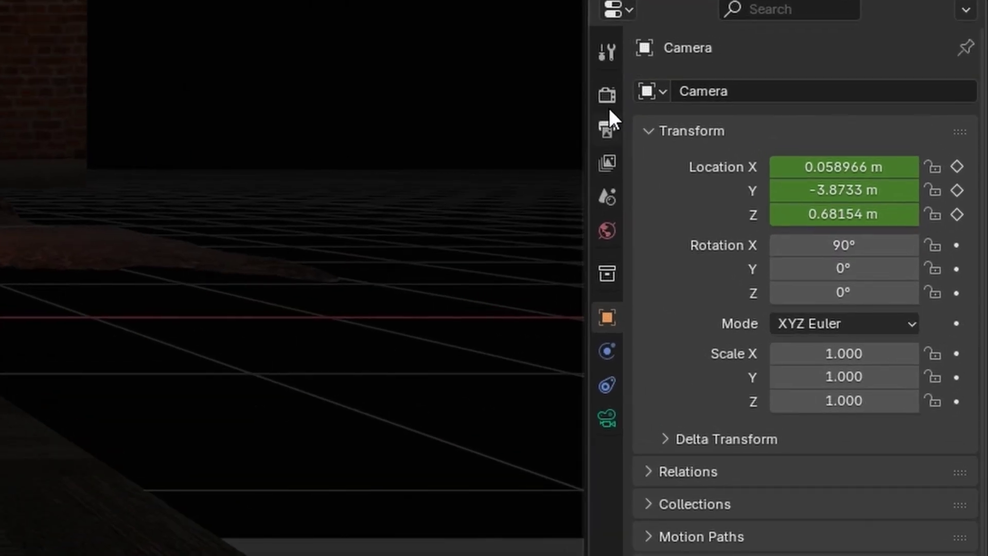
- Set the render engine to Cycles and centre the rendered camera view
left_click(607, 96)
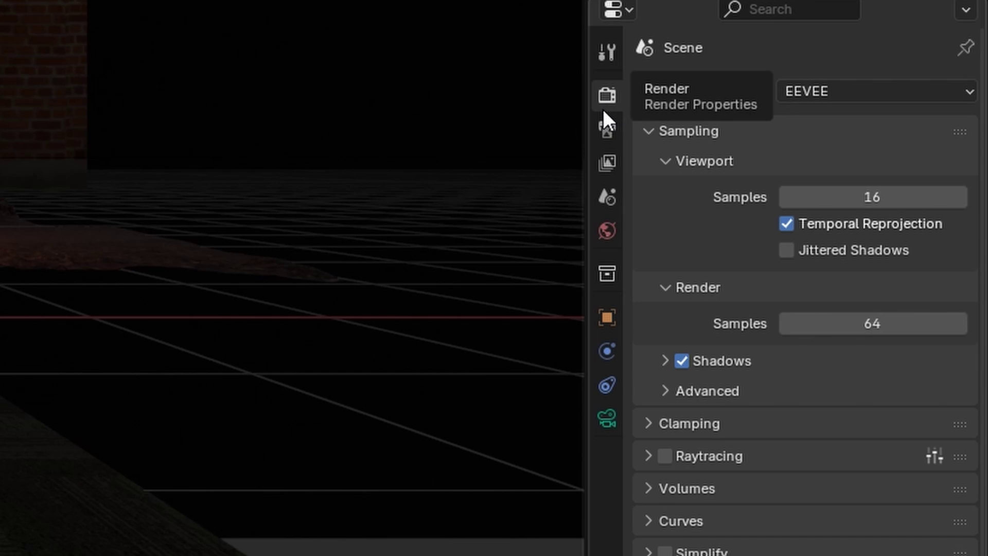
left_click(826, 90)
left_click(830, 110)
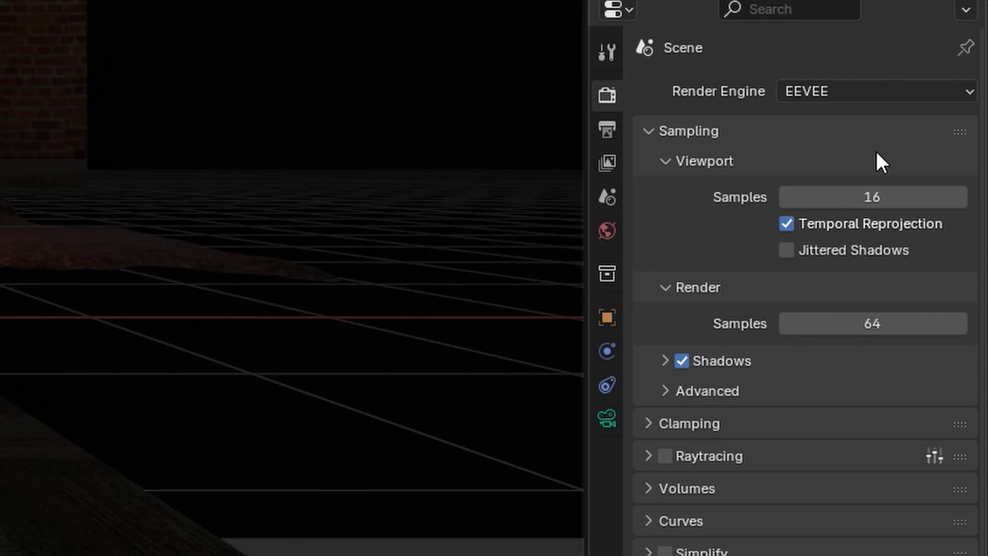
left_click(882, 96)
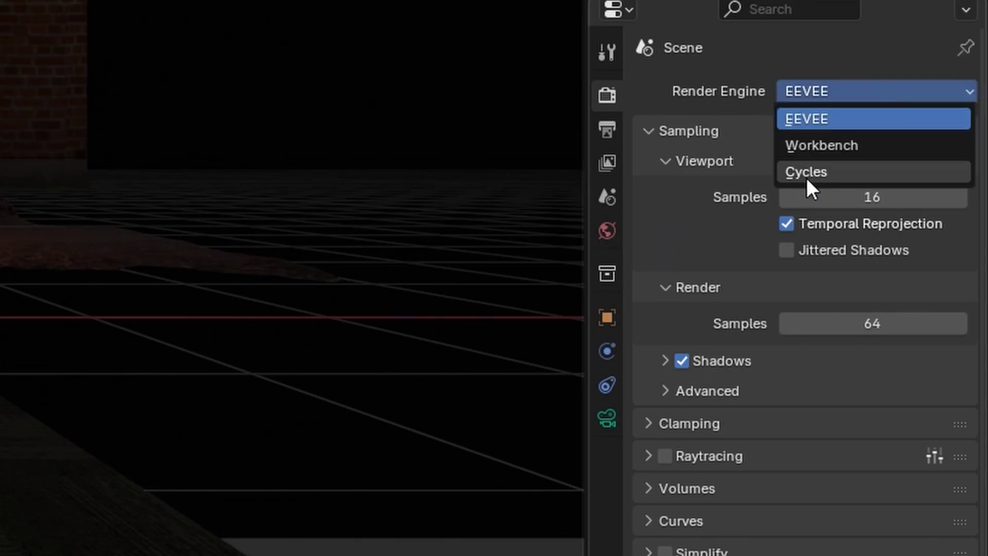
left_click(847, 170)
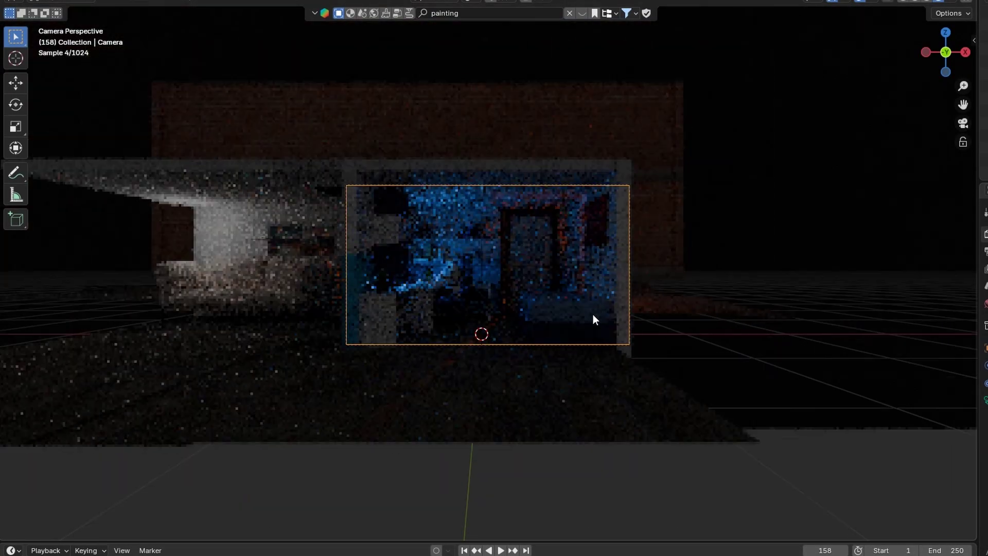
scroll(593, 314, "up", 1)
middle_click_drag(643, 309, 699, 308, "shift")
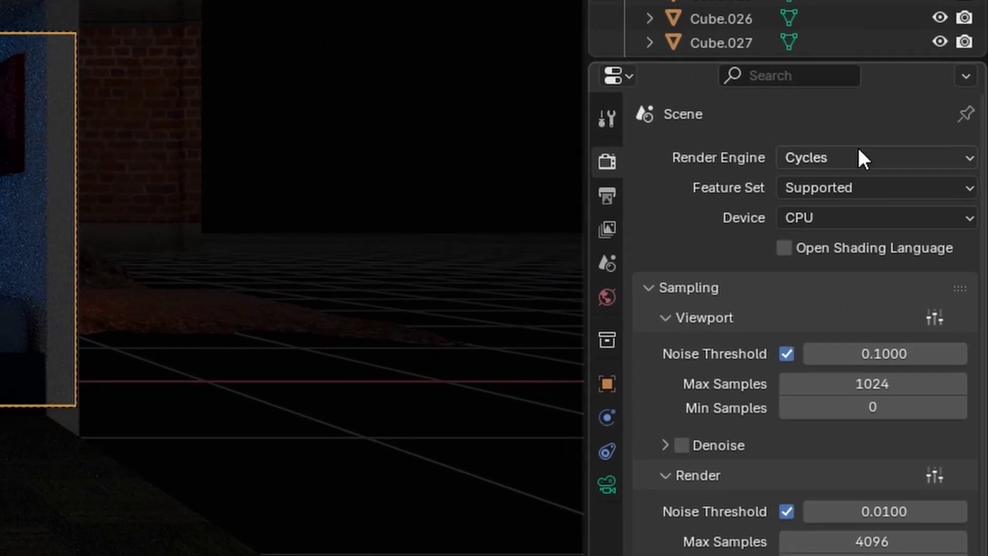
left_click(857, 152)
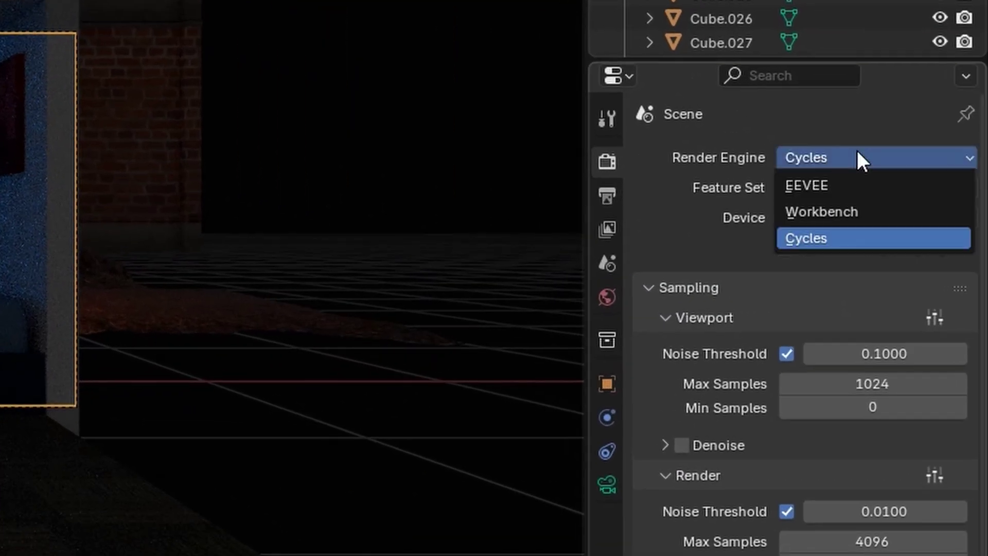
left_click(826, 185)
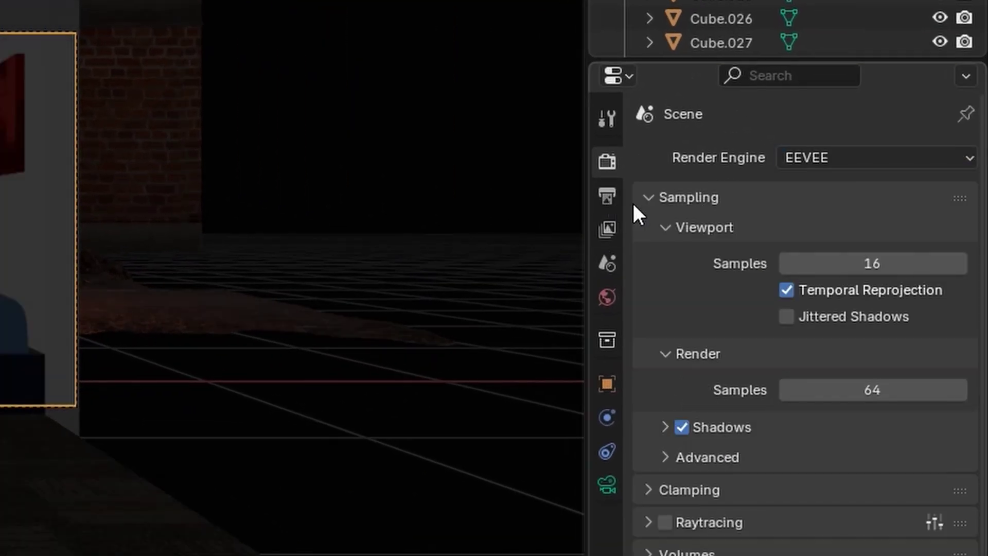
left_click(615, 198)
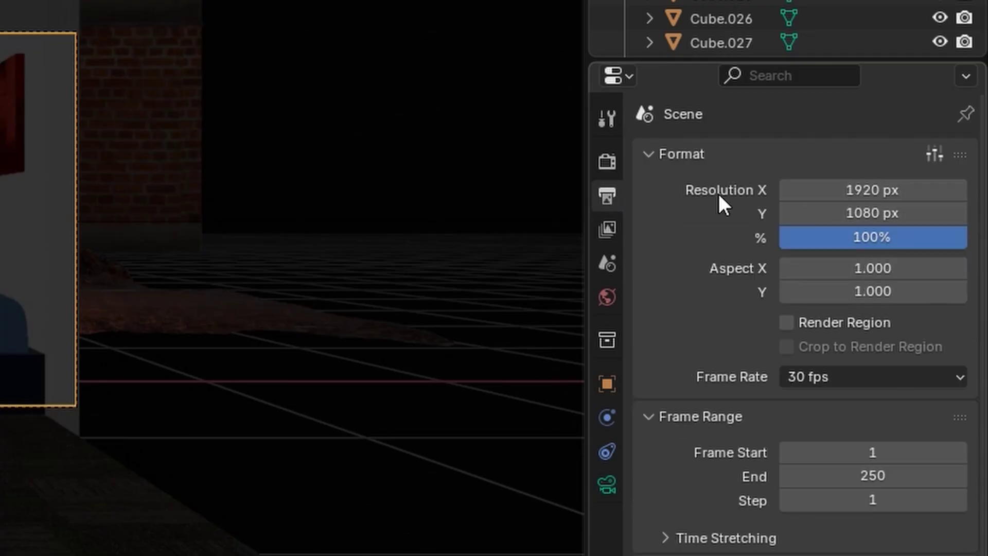
scroll(657, 264, "down", 5)
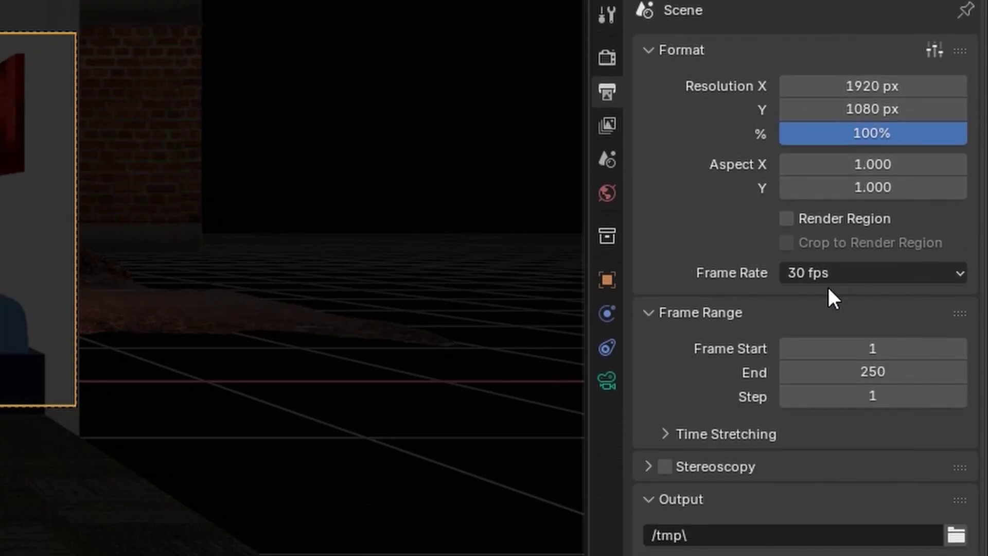
left_click(843, 278)
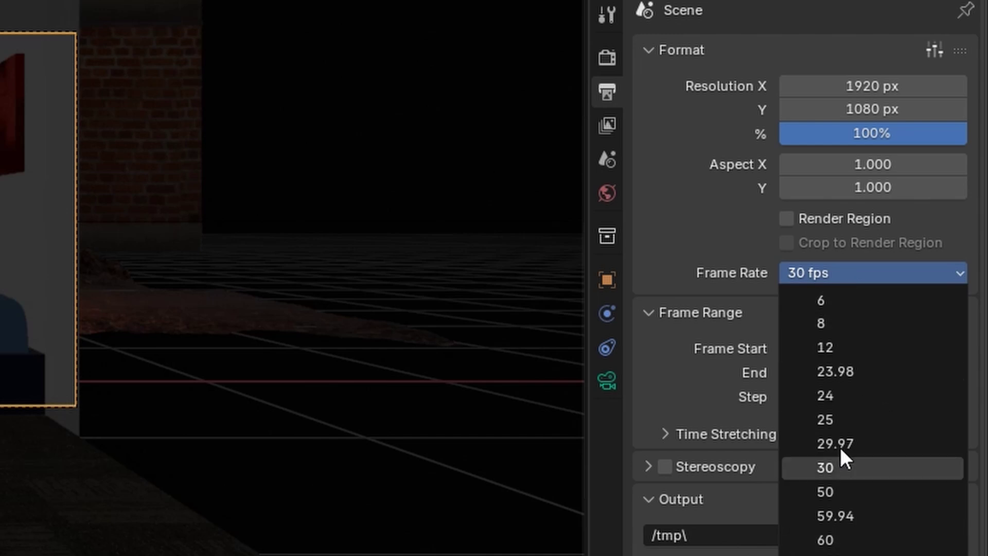
left_click(835, 458)
left_click(861, 270)
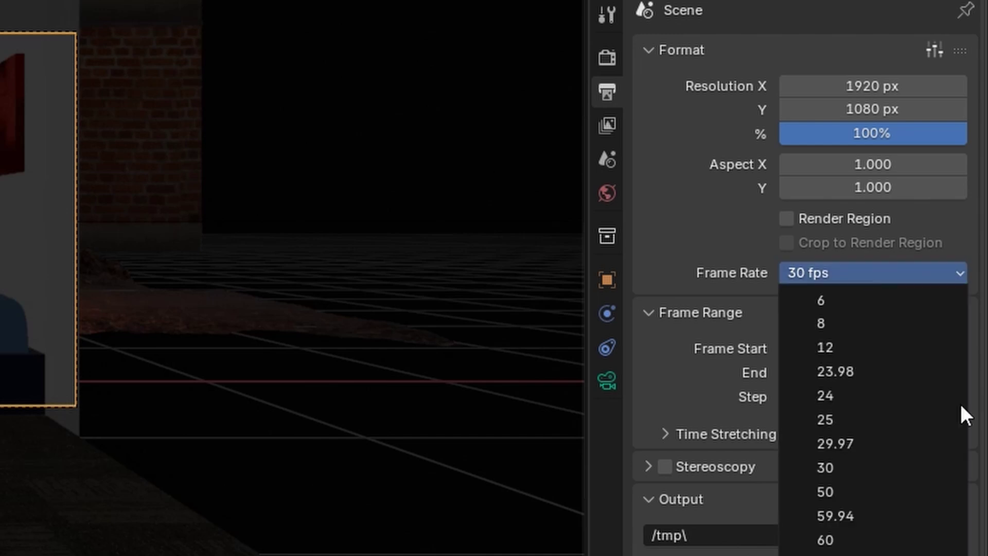
left_click(850, 491)
left_click(859, 271)
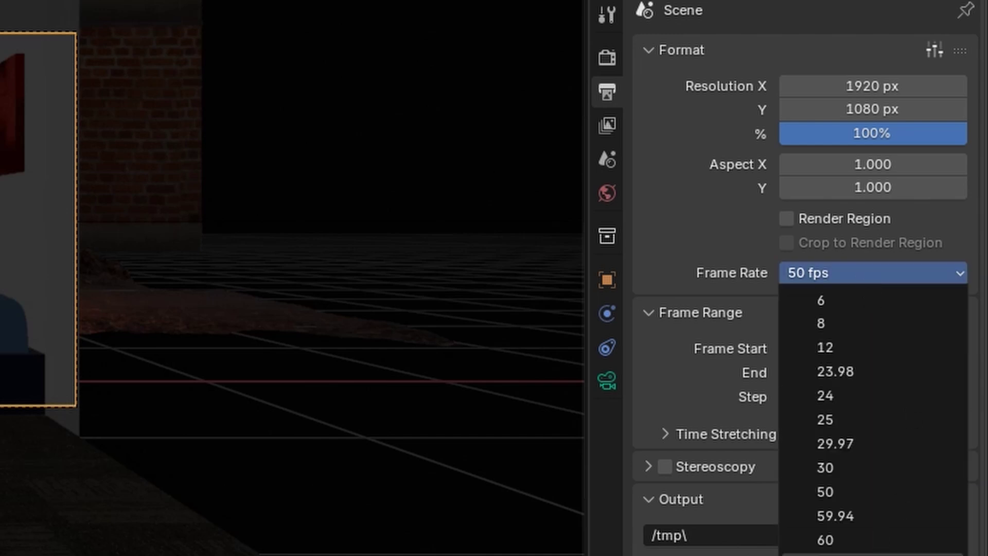
left_click(845, 540)
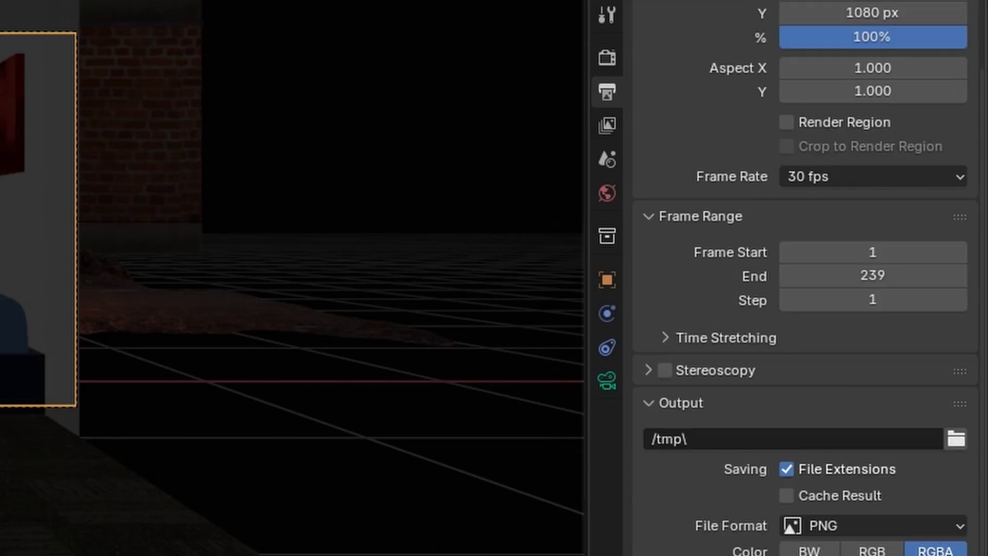
left_click_drag(847, 273, 786, 276)
left_click(788, 276)
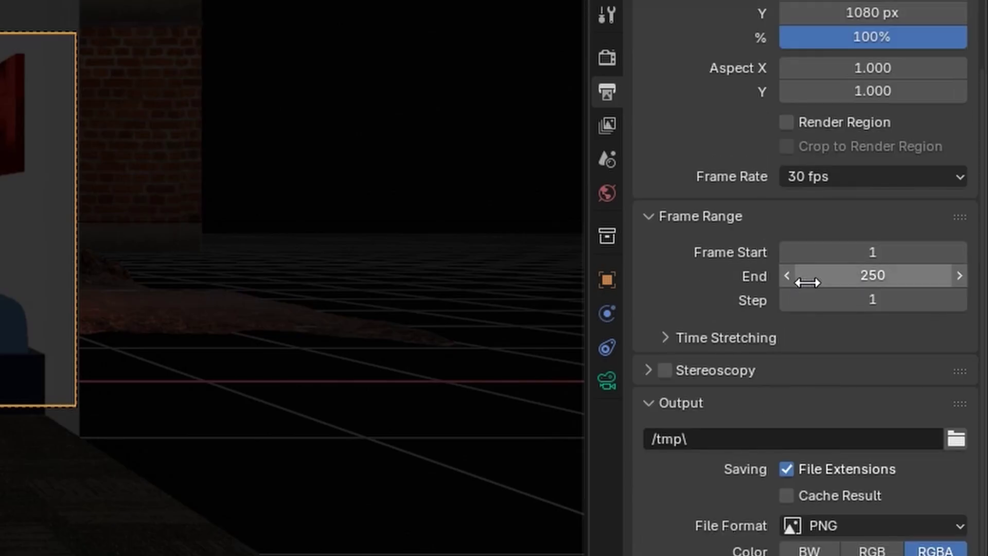
scroll(703, 326, "down", 3)
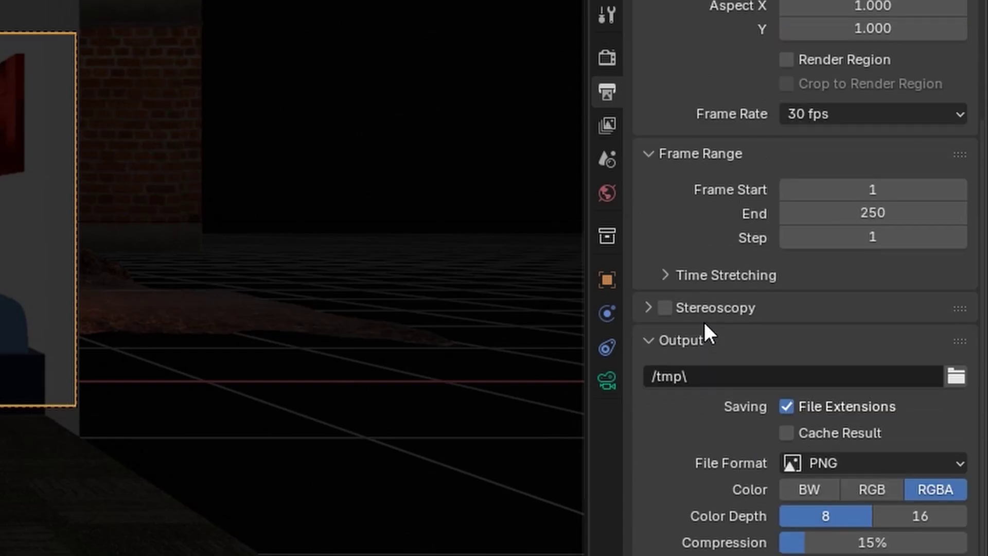
- Set the render output folder to Downloads
left_click(955, 379)
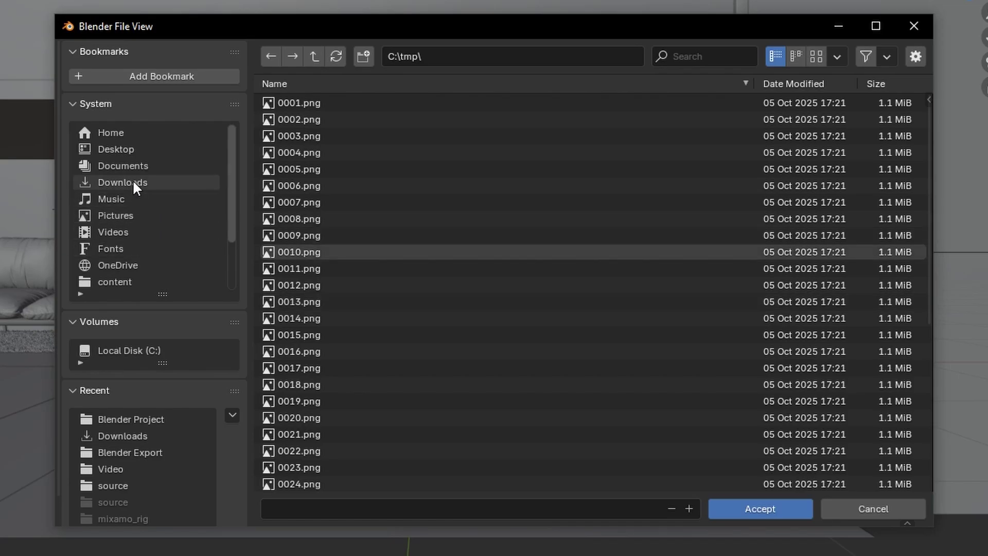
left_click(124, 182)
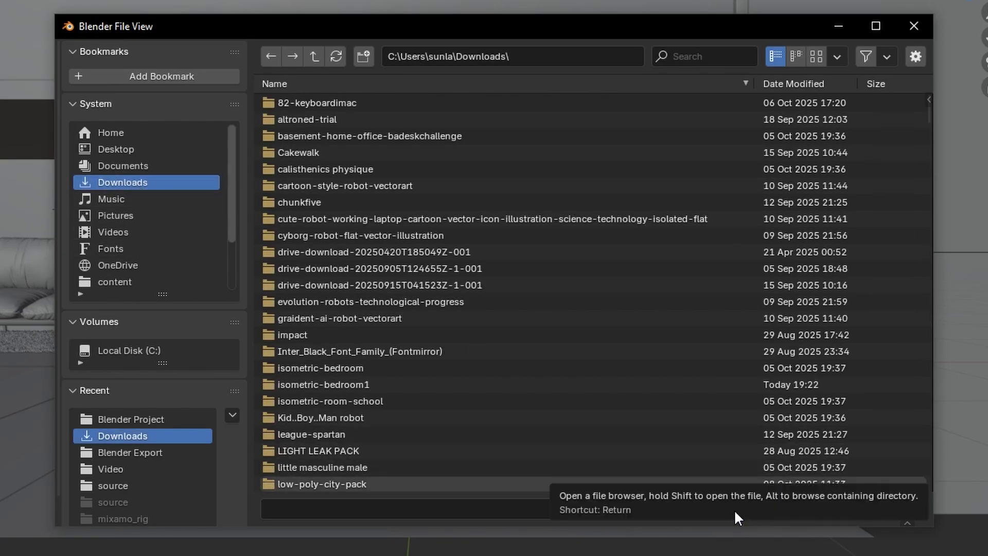
left_click(760, 514)
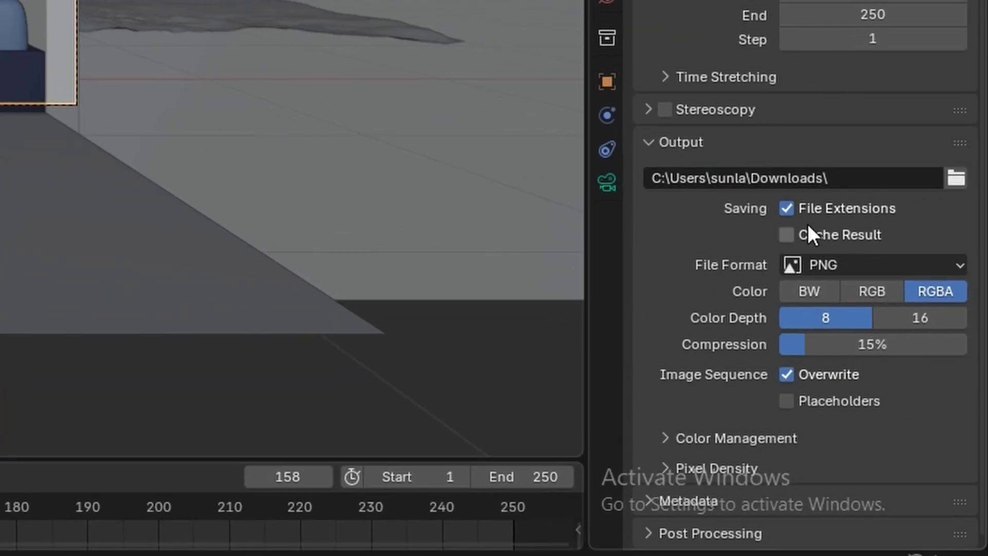
- Output FFmpeg Video in an MPEG-4 container at High Quality
left_click(849, 266)
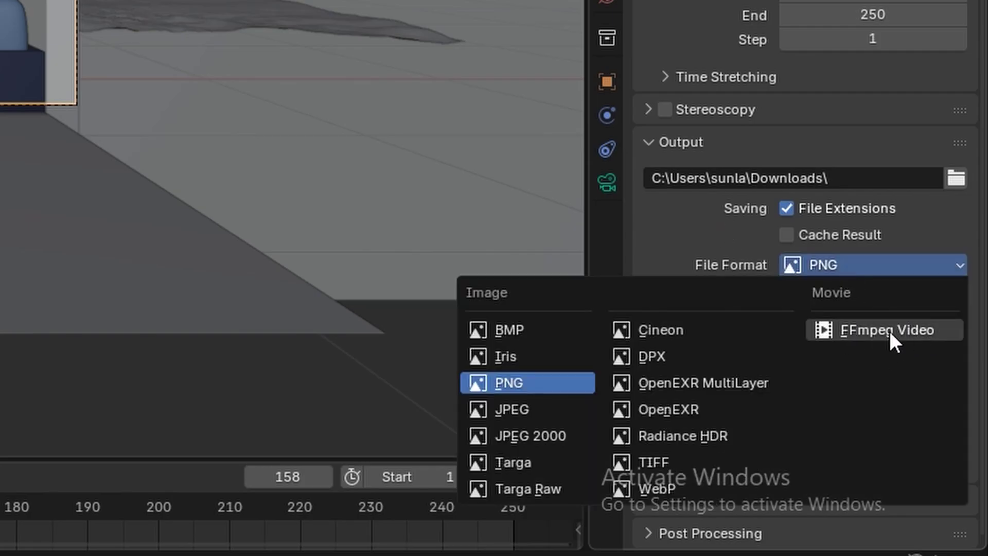
left_click(924, 332)
scroll(755, 186, "up", 3)
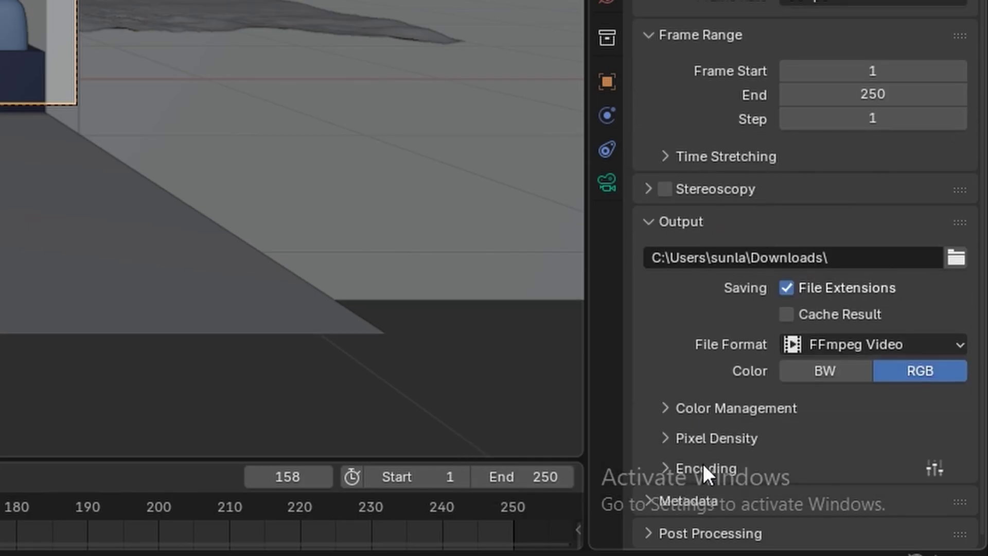
left_click(682, 477)
scroll(684, 311, "down", 6)
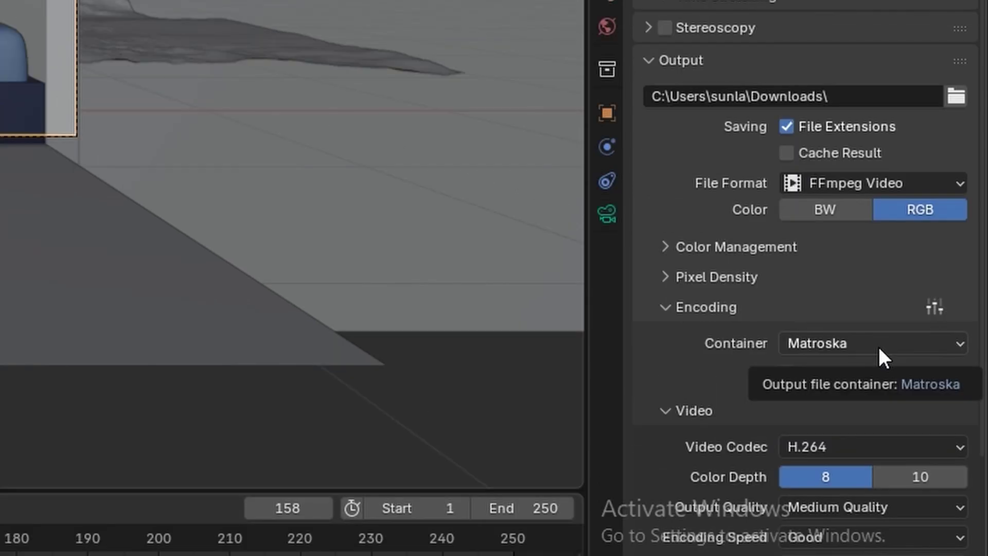
left_click(878, 344)
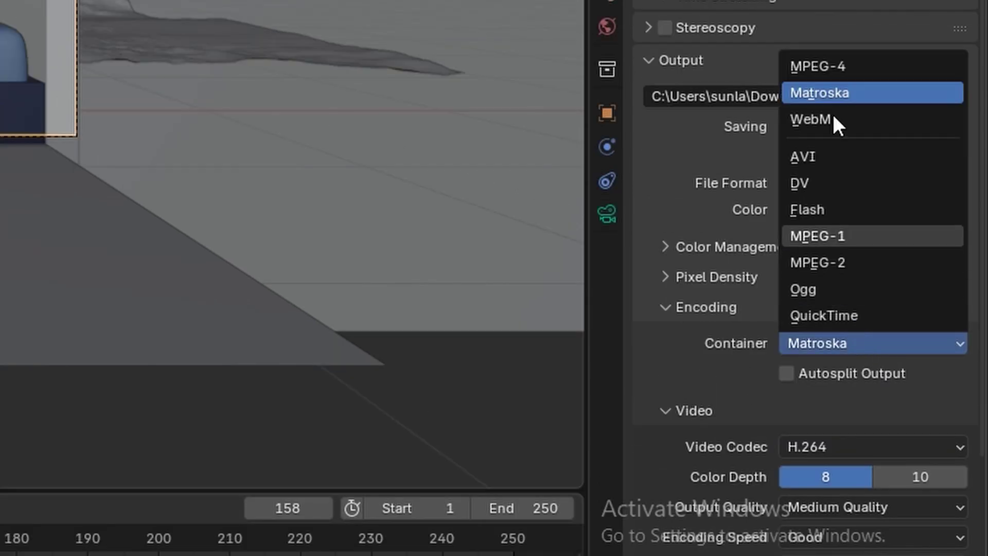
left_click(875, 62)
scroll(834, 312, "down", 5)
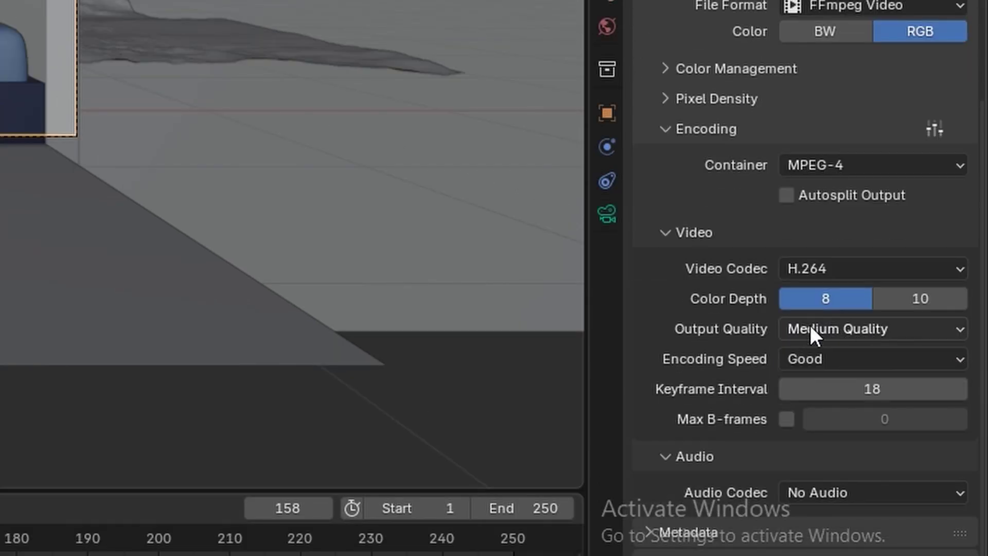
left_click(906, 330)
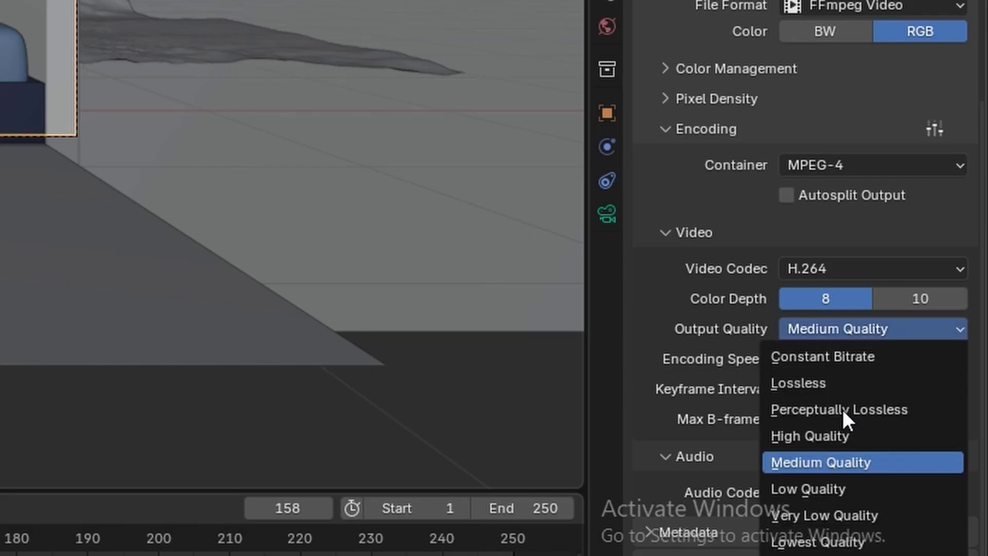
left_click(826, 435)
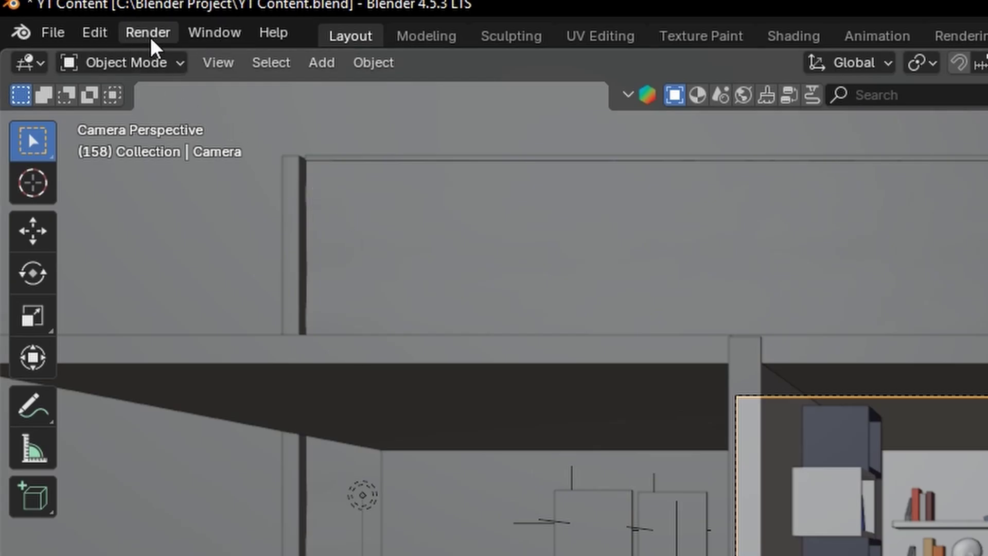
- Run Render Animation from the Render menu to render the whole camera animation
left_click(152, 39)
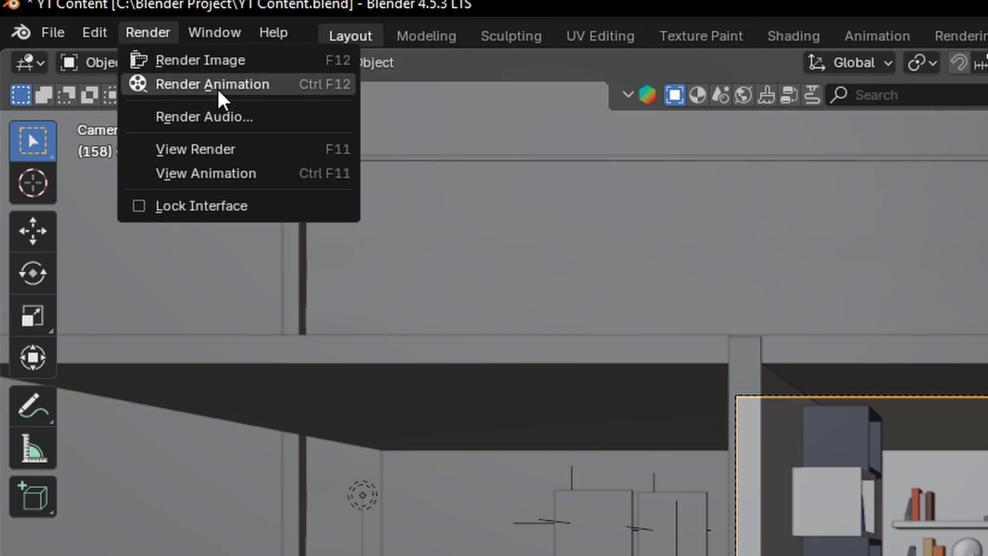
left_click(305, 88)
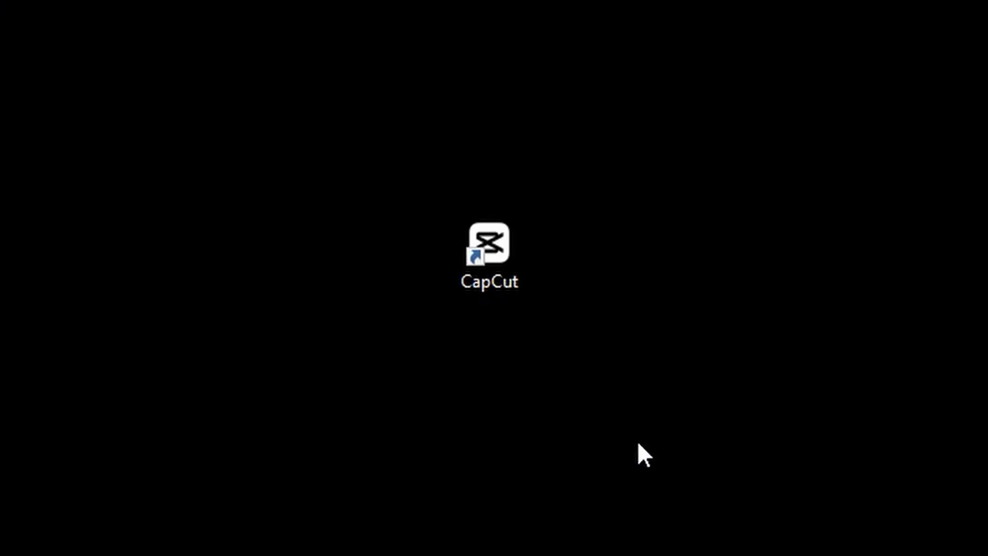
- Launch CapCut, import 0000-0250.mp4 and place the clip on the timeline
double_click(496, 274)
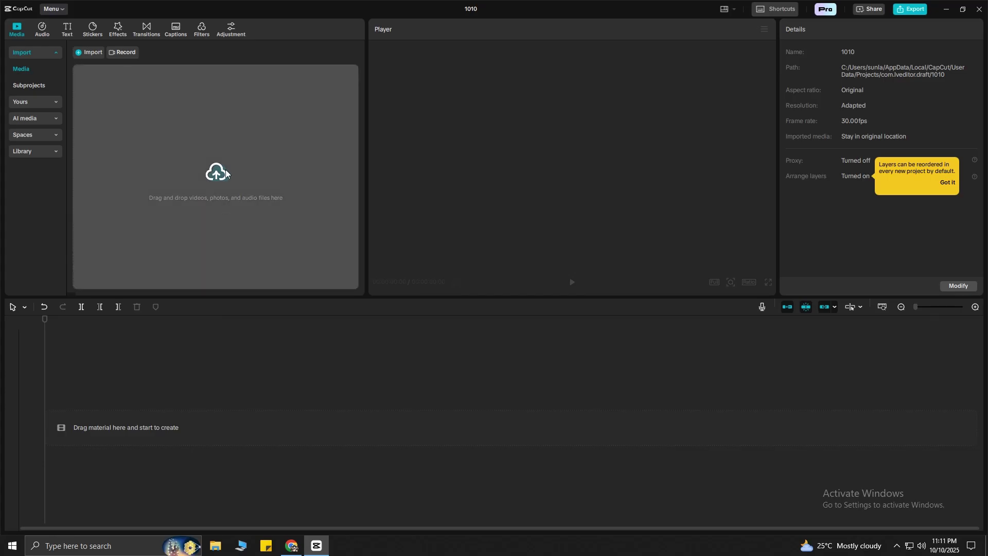
left_click(226, 173)
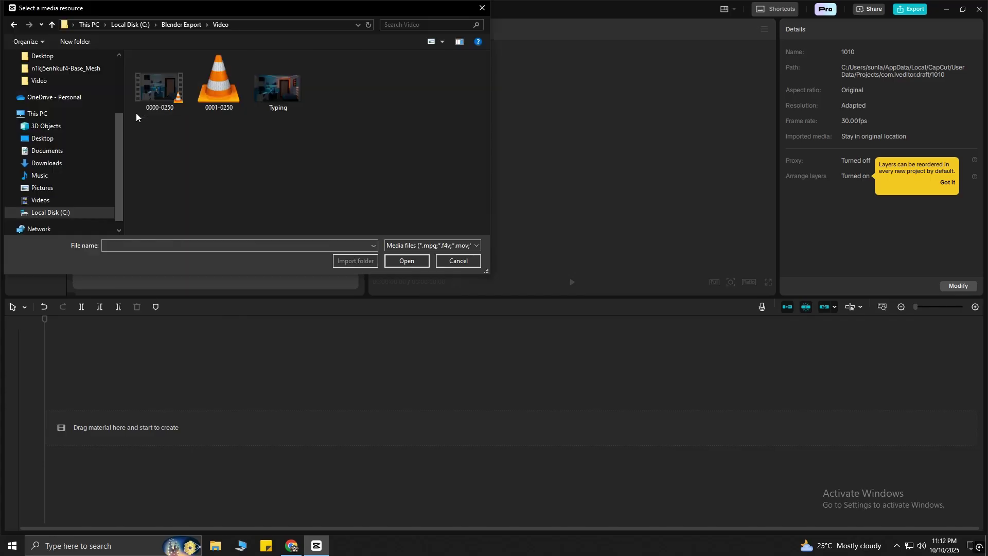
double_click(169, 96)
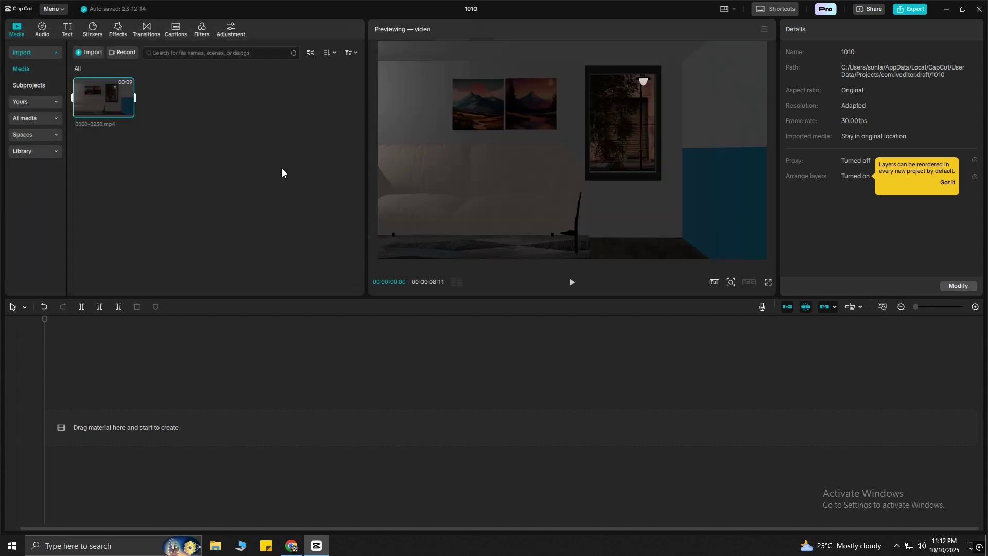
left_click_drag(103, 98, 108, 425)
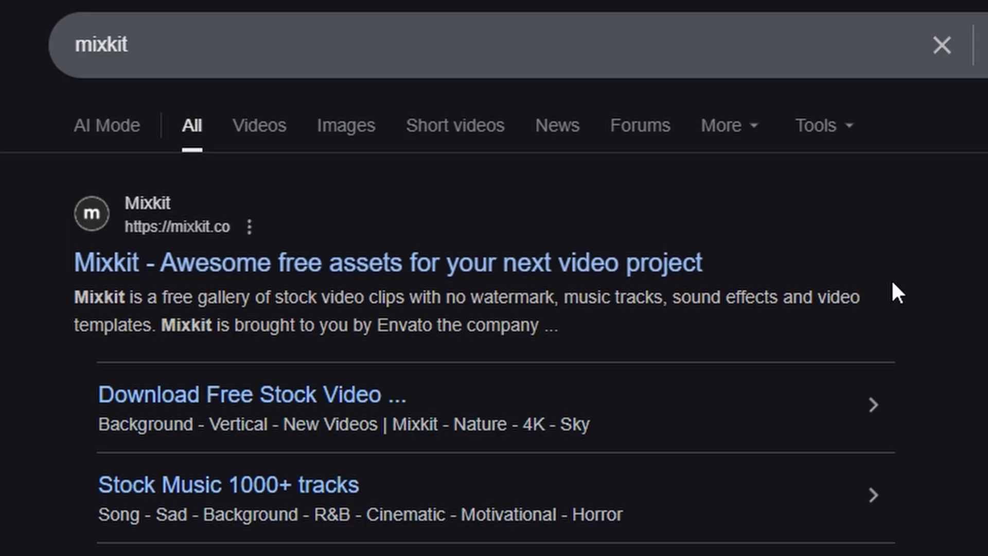
- Open Mixkit and search its sound effects for 'car'
left_click(390, 267)
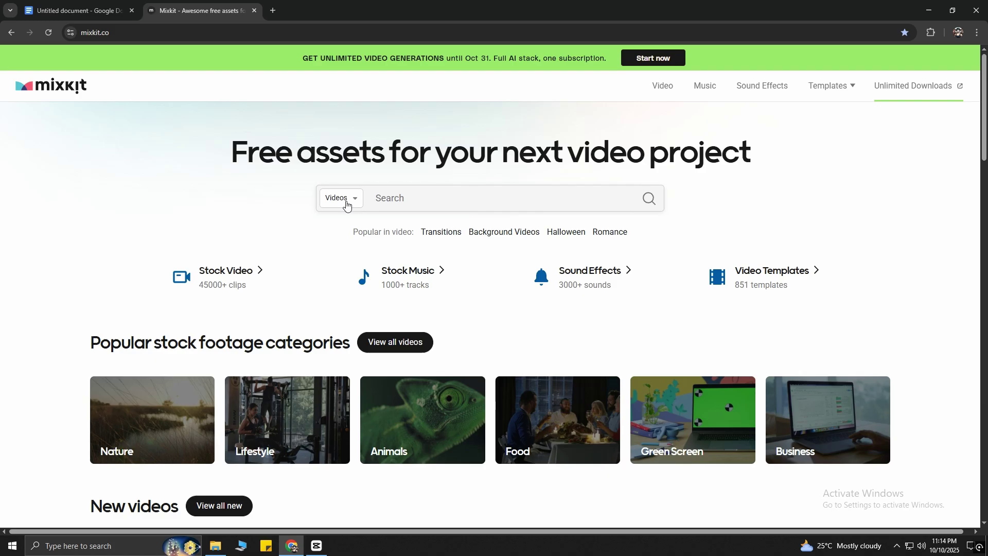
left_click(347, 202)
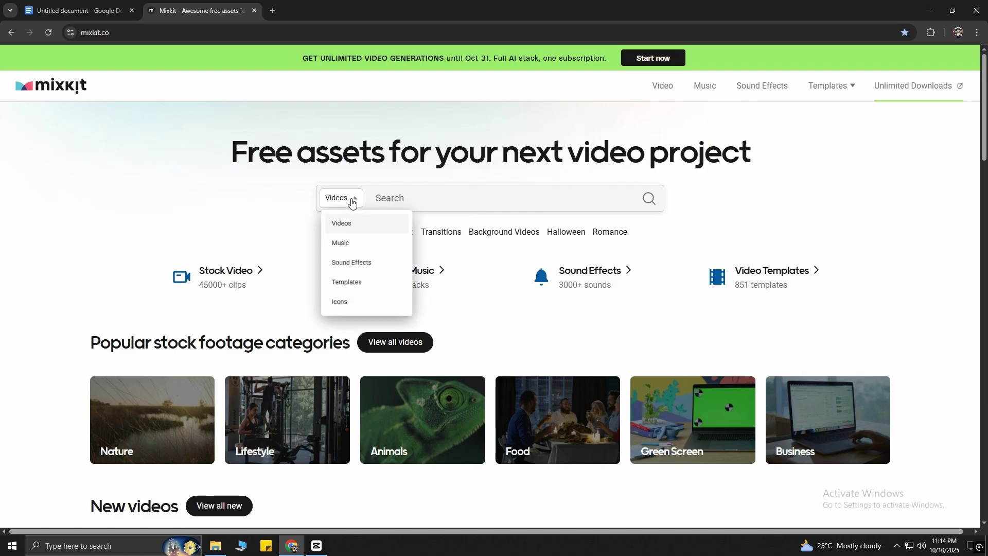
left_click(348, 268)
left_click(475, 196)
type("car")
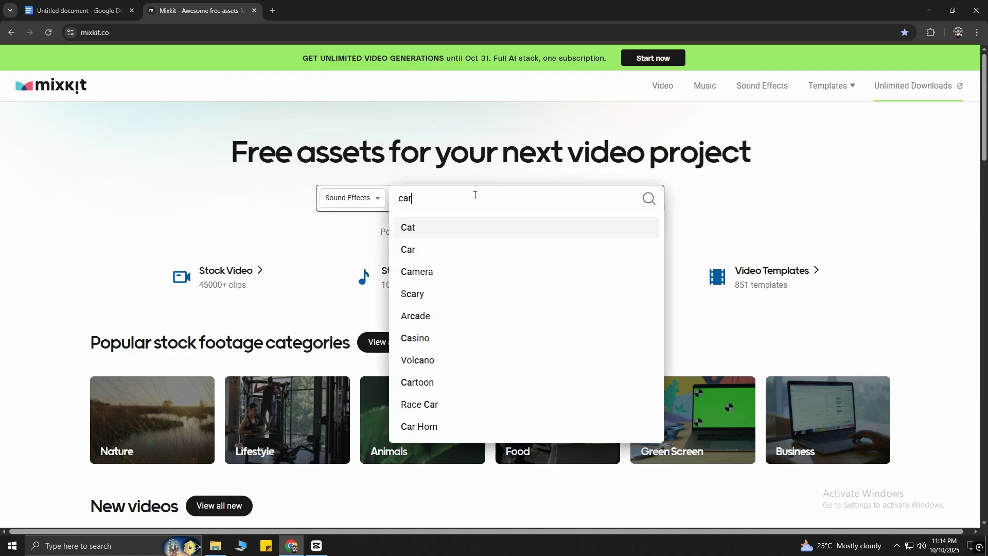
key("Return")
- Preview the car clips and download the 'Fast car drive by' sound effect
scroll(569, 262, "down", 4)
left_click(337, 248)
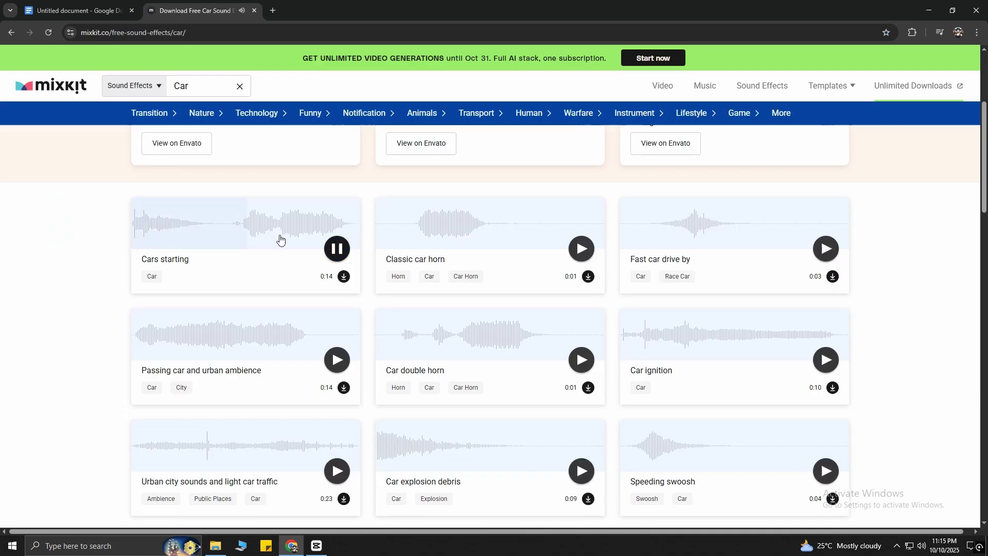
left_click(826, 249)
left_click(832, 276)
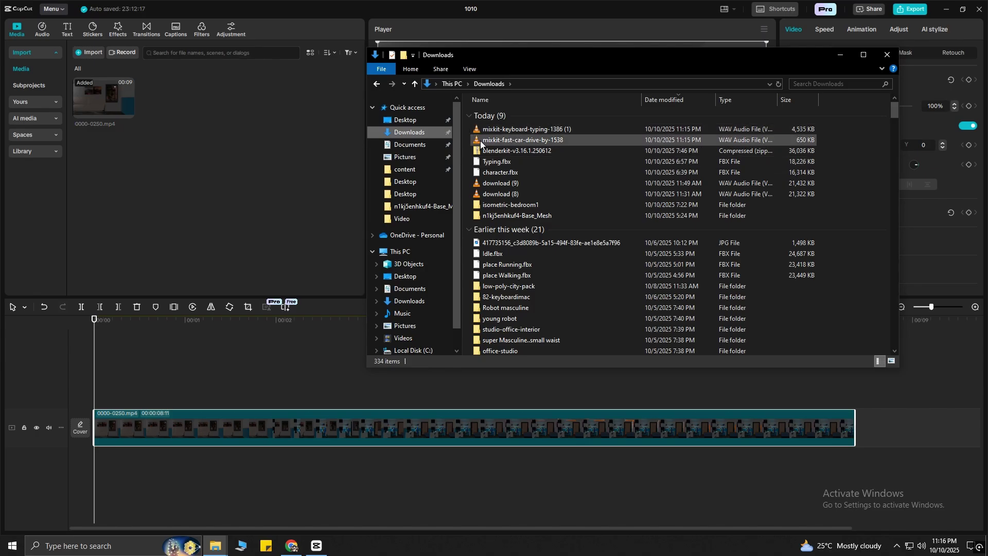
- Import the fast car drive-by and keyboard-typing WAVs, placing the car sound at about 00:04
left_click_drag(520, 140, 276, 146)
left_click(215, 545)
left_click_drag(493, 131, 98, 466)
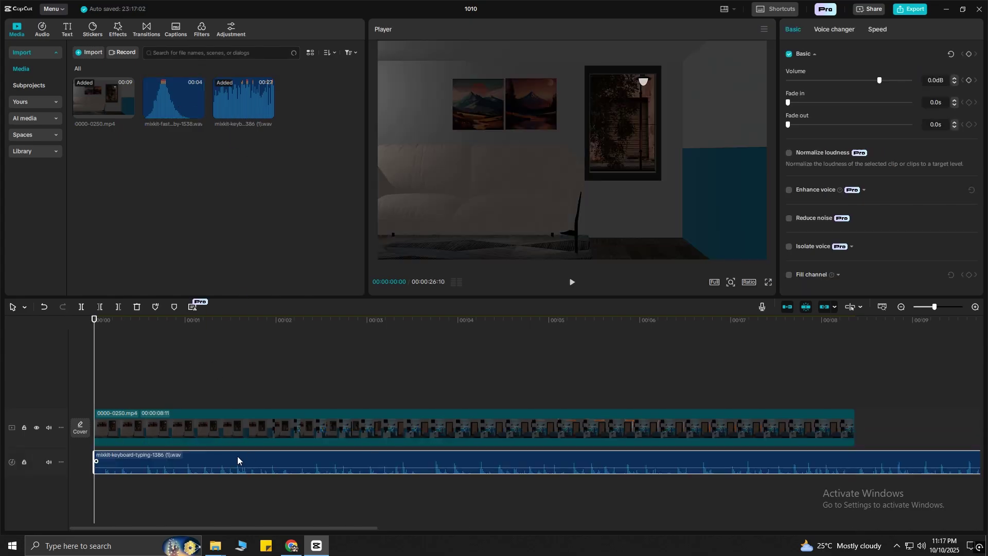
left_click_drag(173, 97, 576, 486)
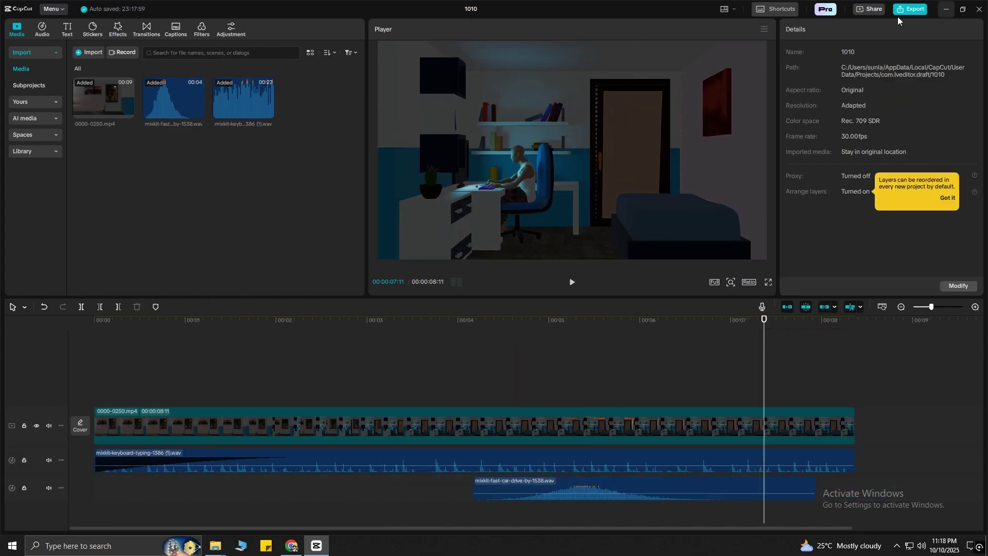
- Export project 1010 using the default 1080P, H.264, 30fps MP4 settings
left_click(913, 9)
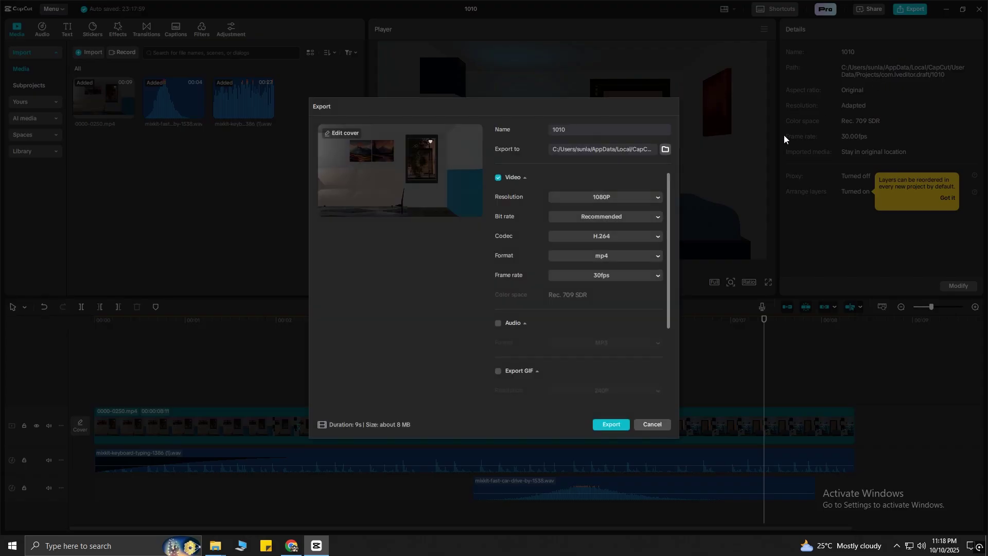
left_click(611, 425)
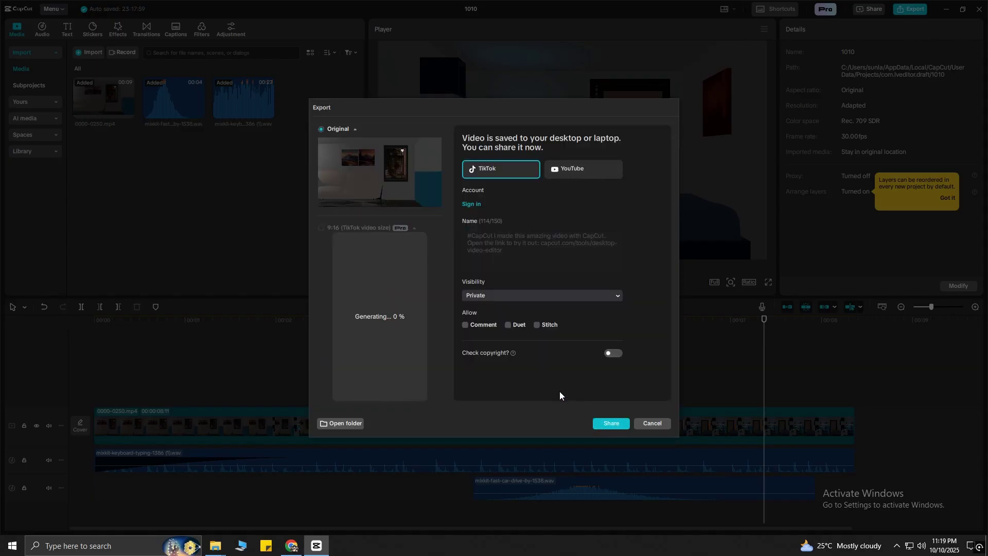